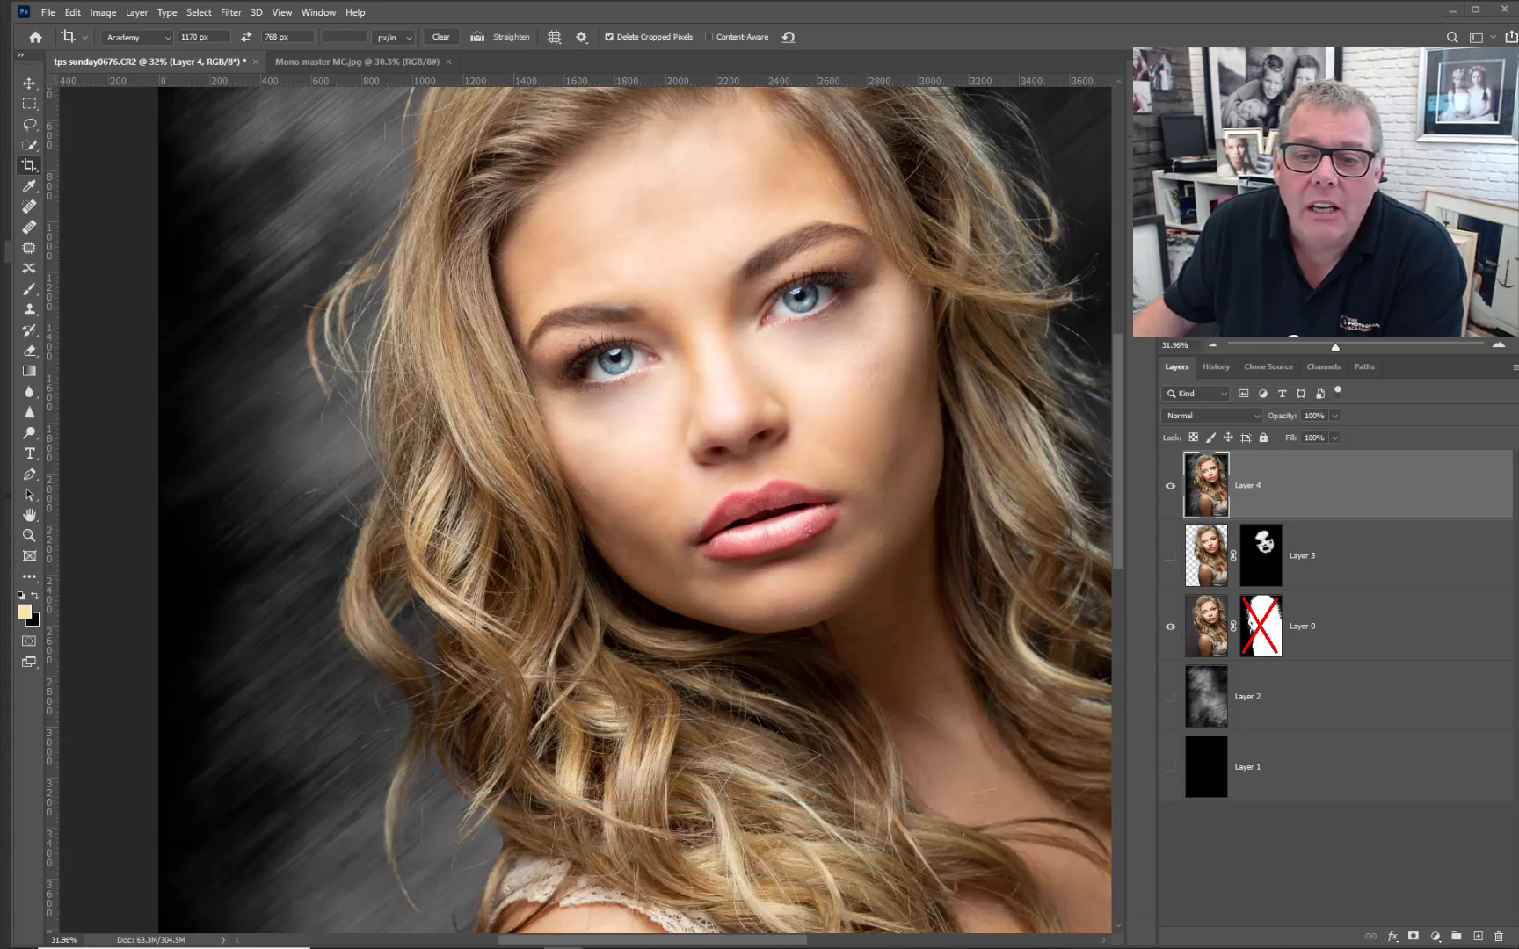
Compare the finished composite with the original portrait by hiding and showing Layer 4.
left_click(1170, 486)
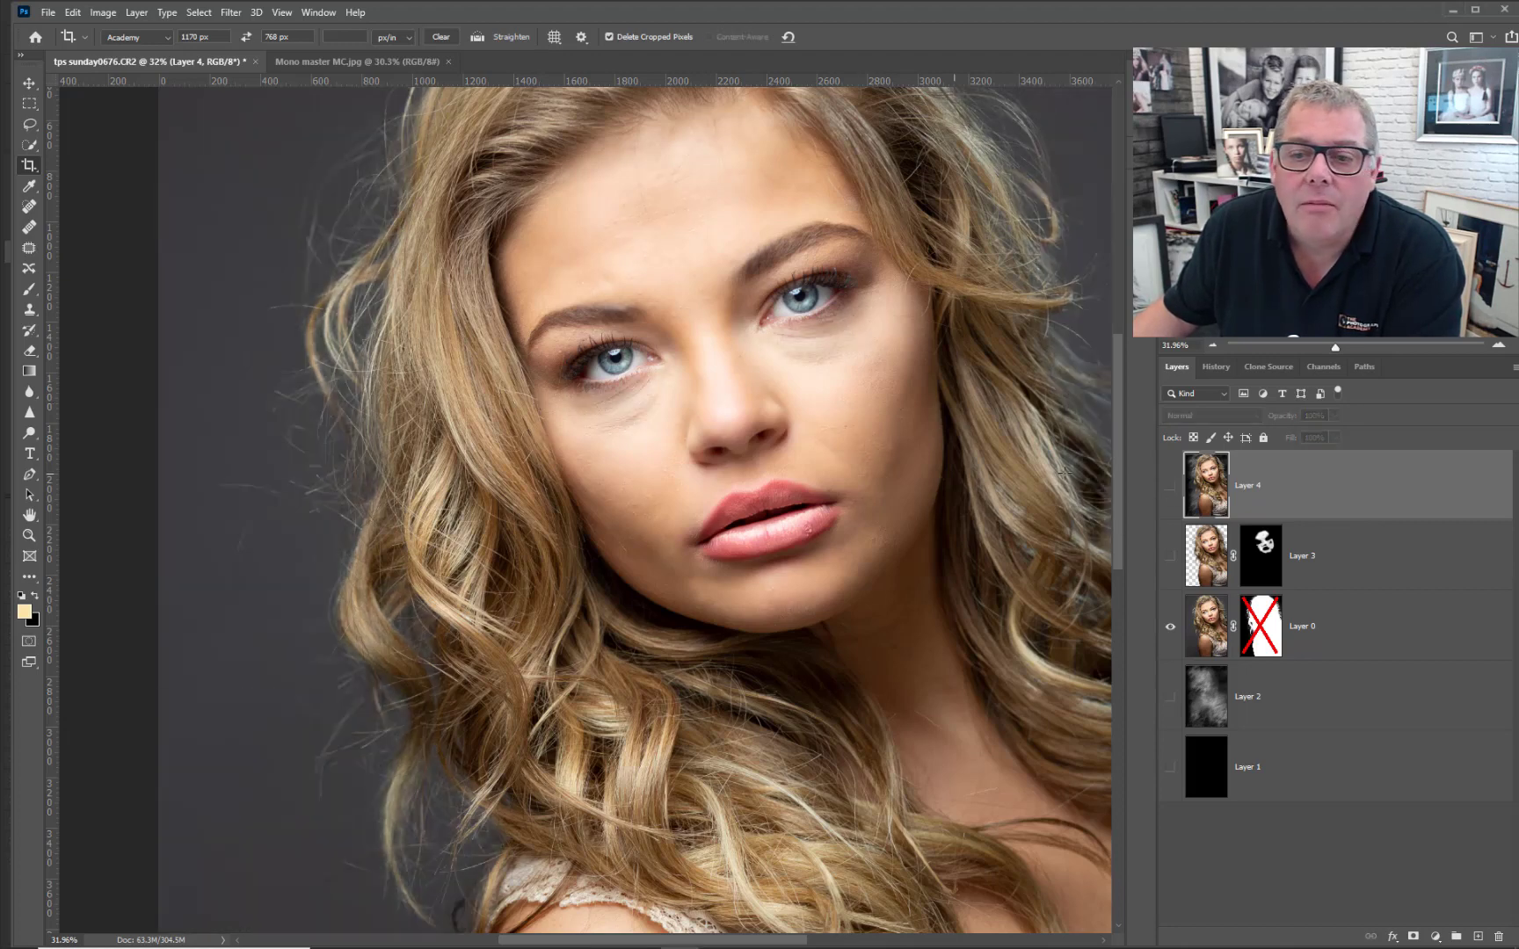
left_click(1170, 486)
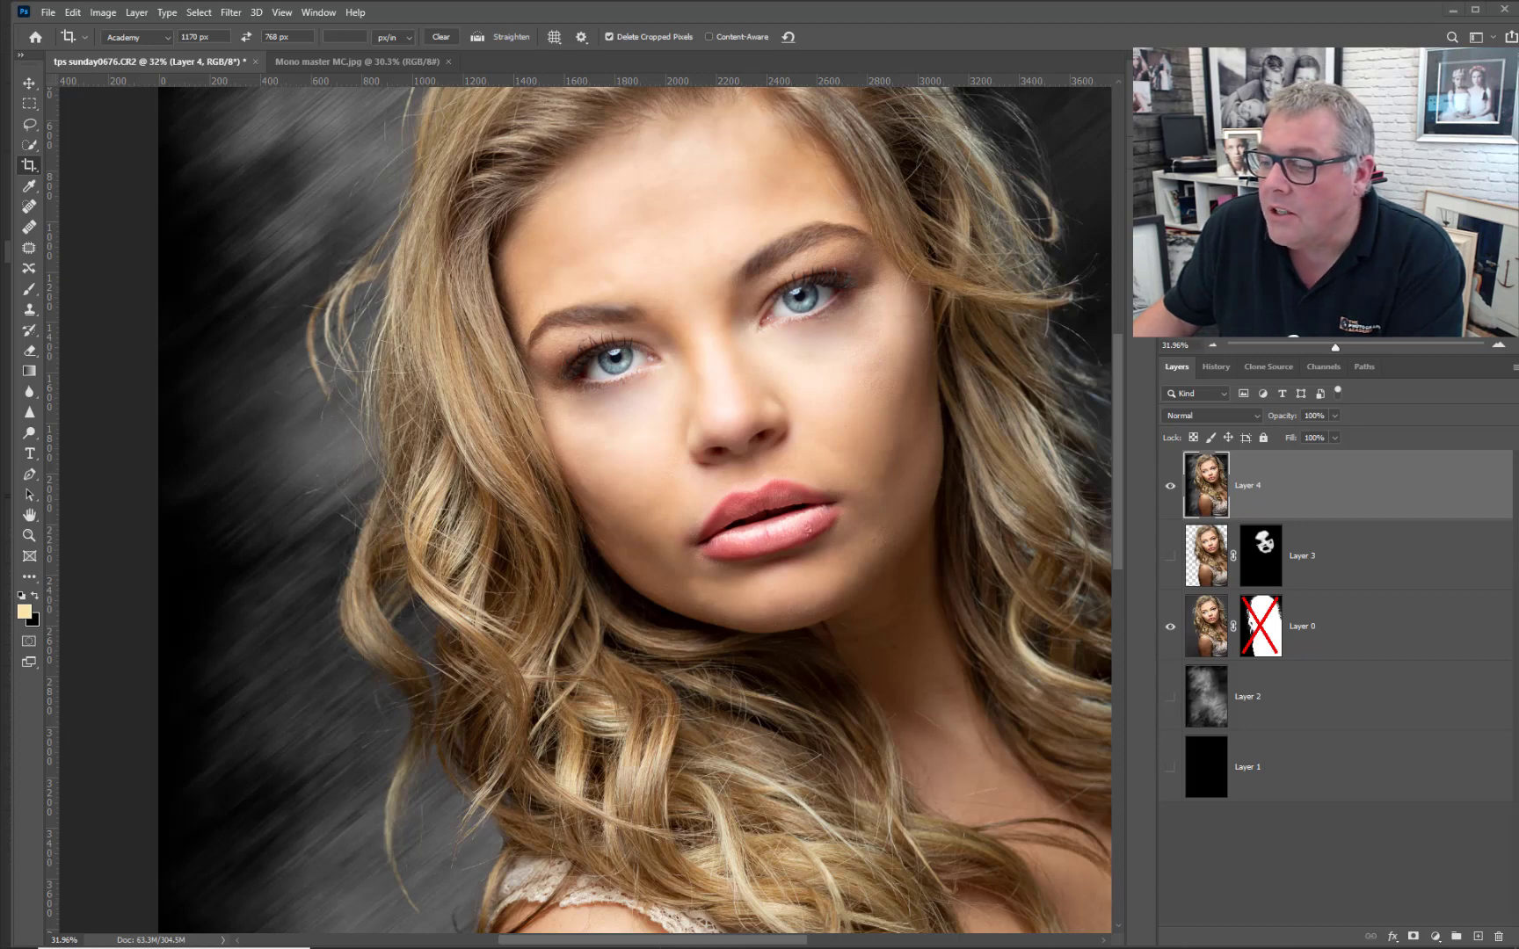
Open the raw portrait tps sunday0676.CR2 from Bridge through Camera Raw into Photoshop and switch to the Move tool.
key("alt+Tab")
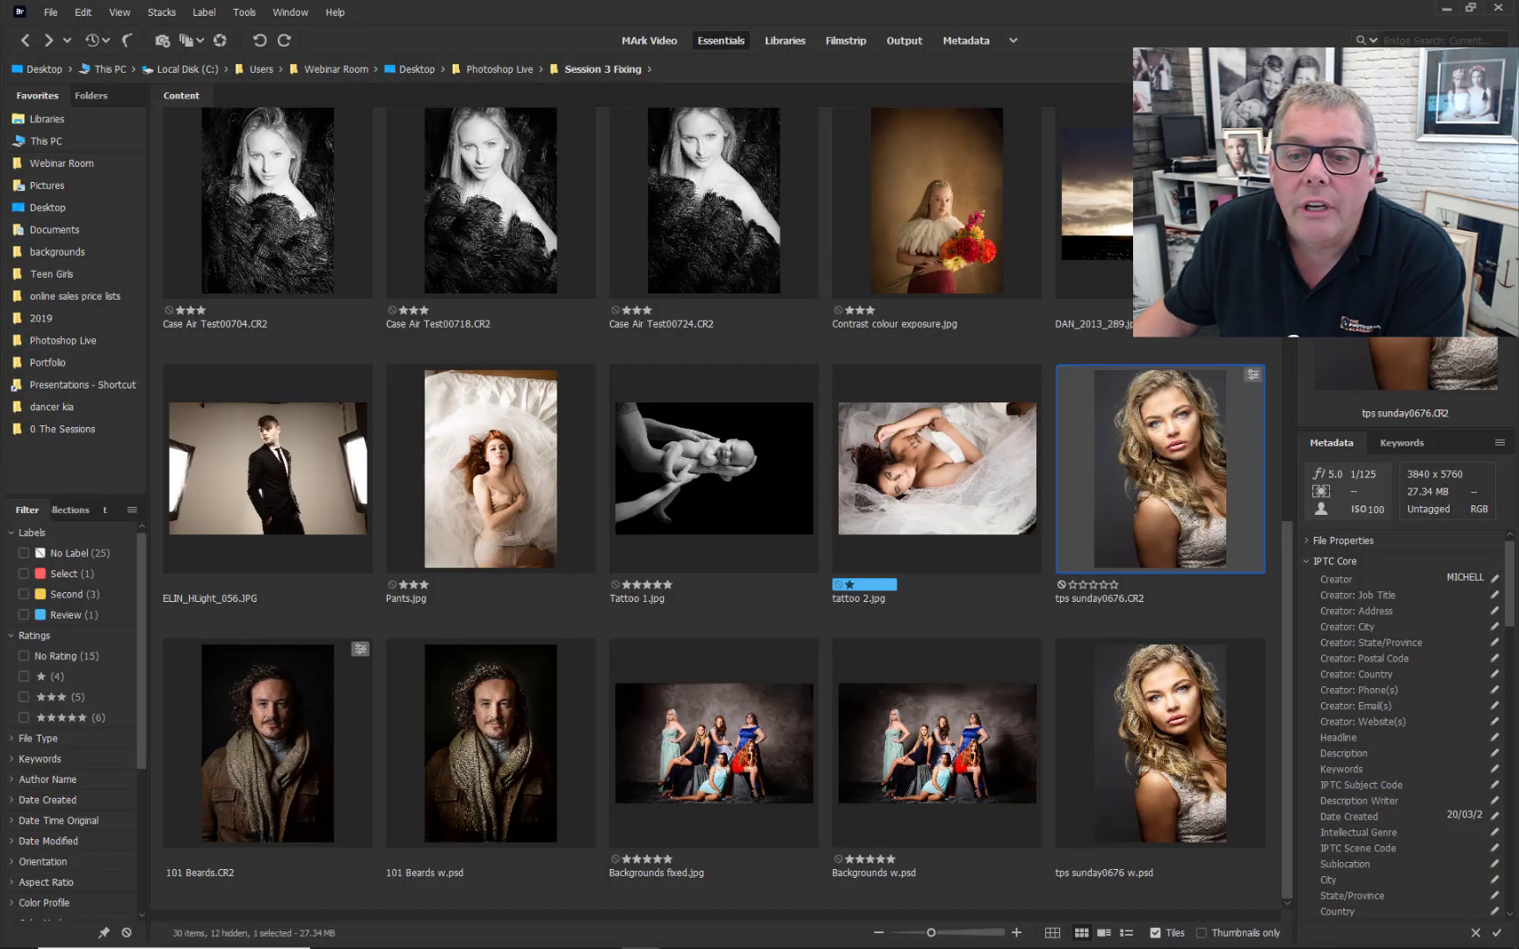
key("alt+Tab")
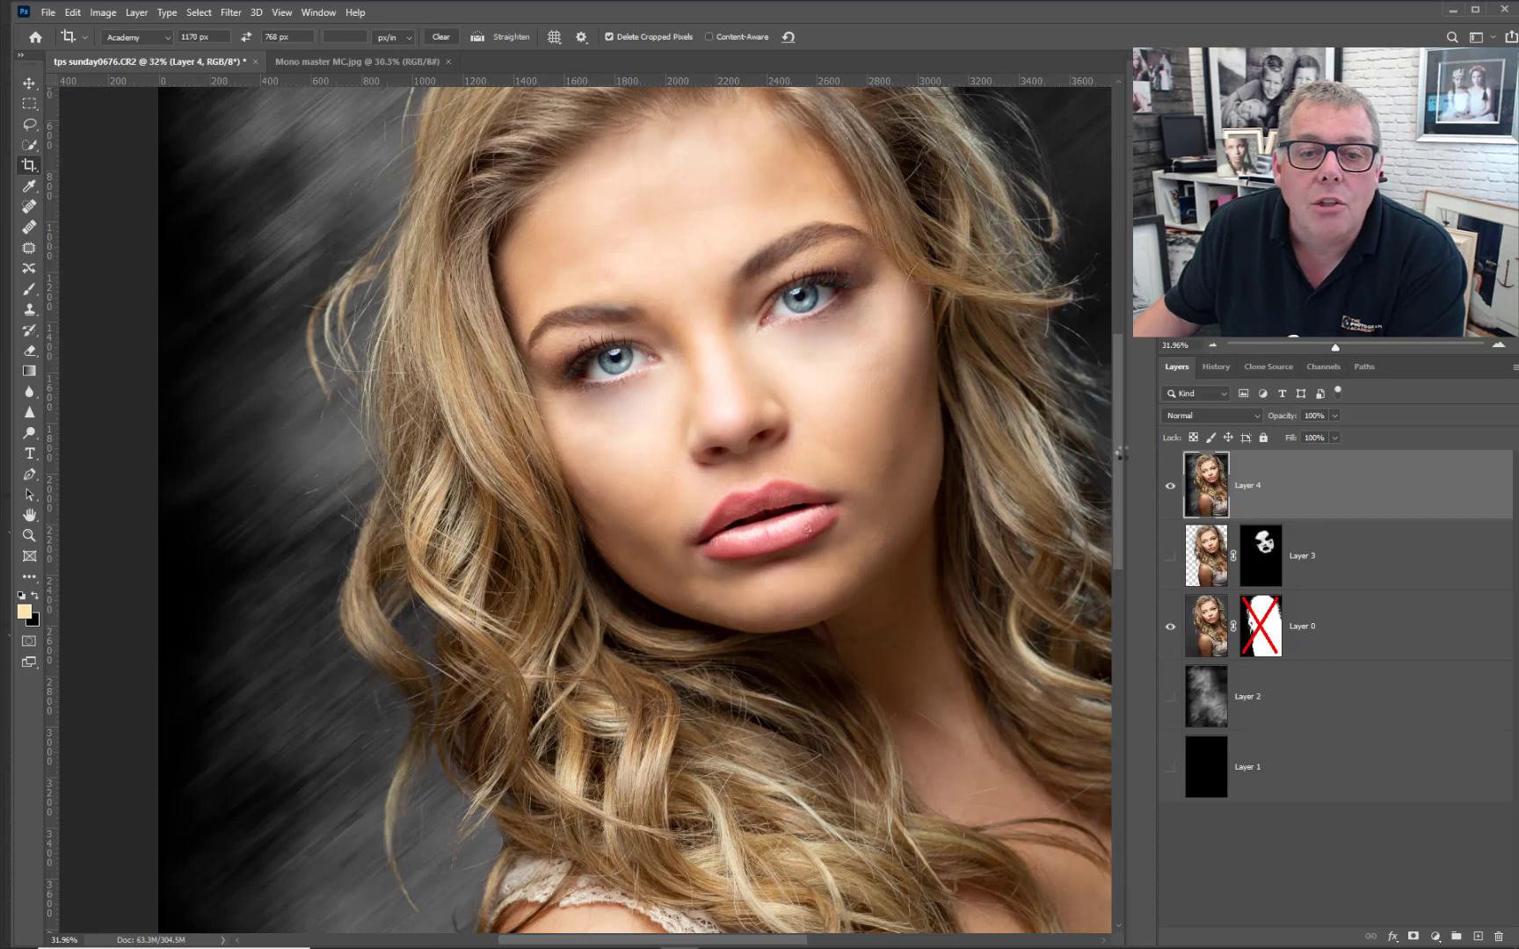
key("alt+Tab")
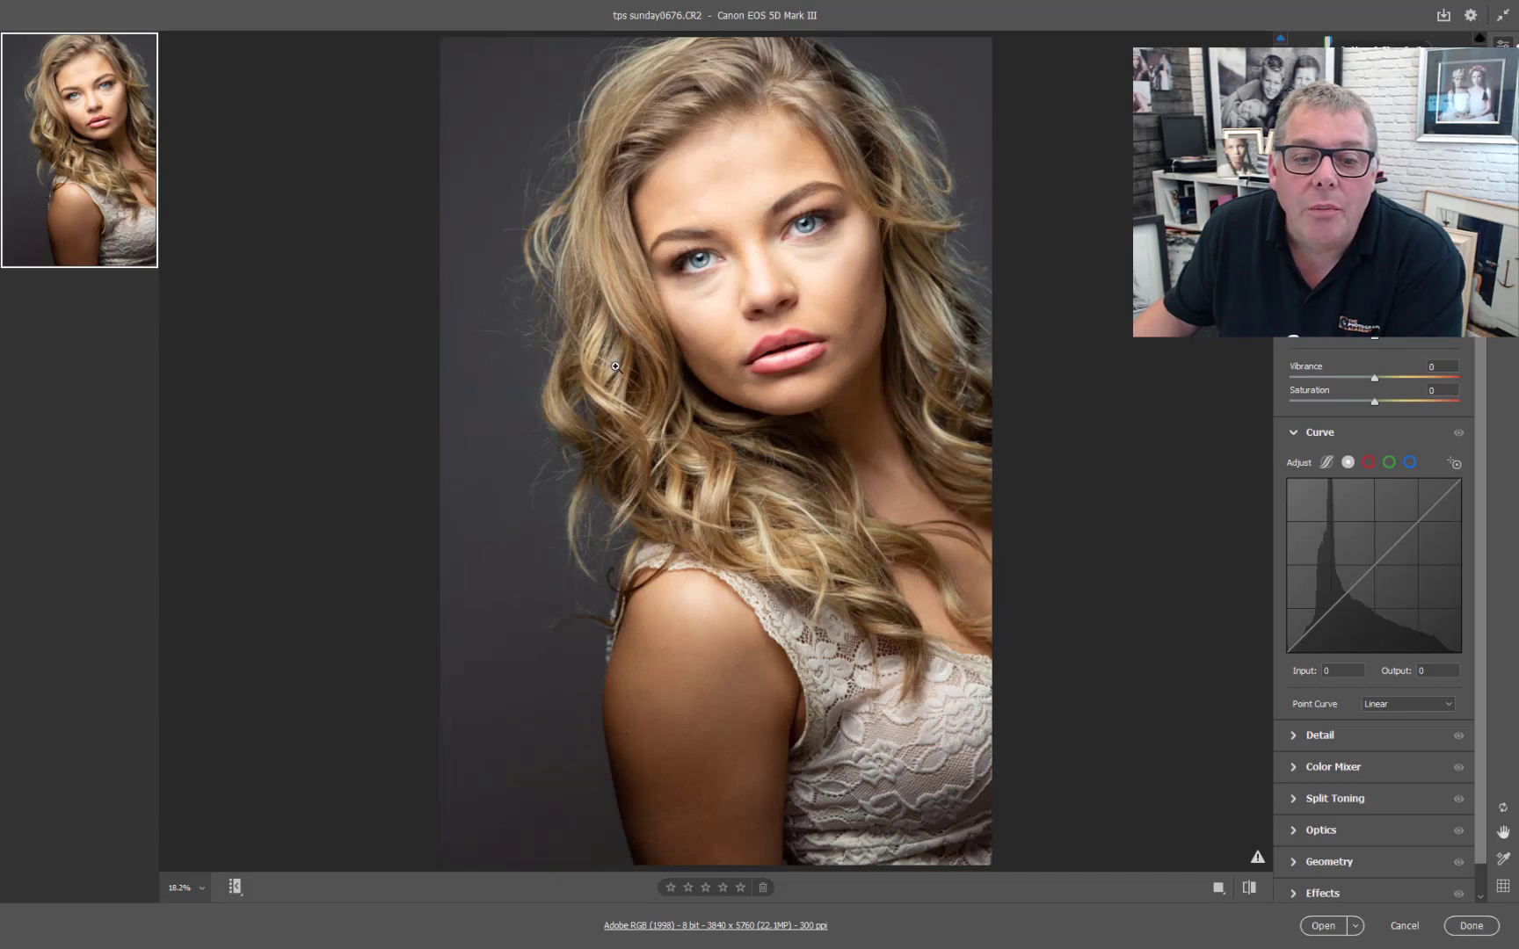
left_click(1322, 925)
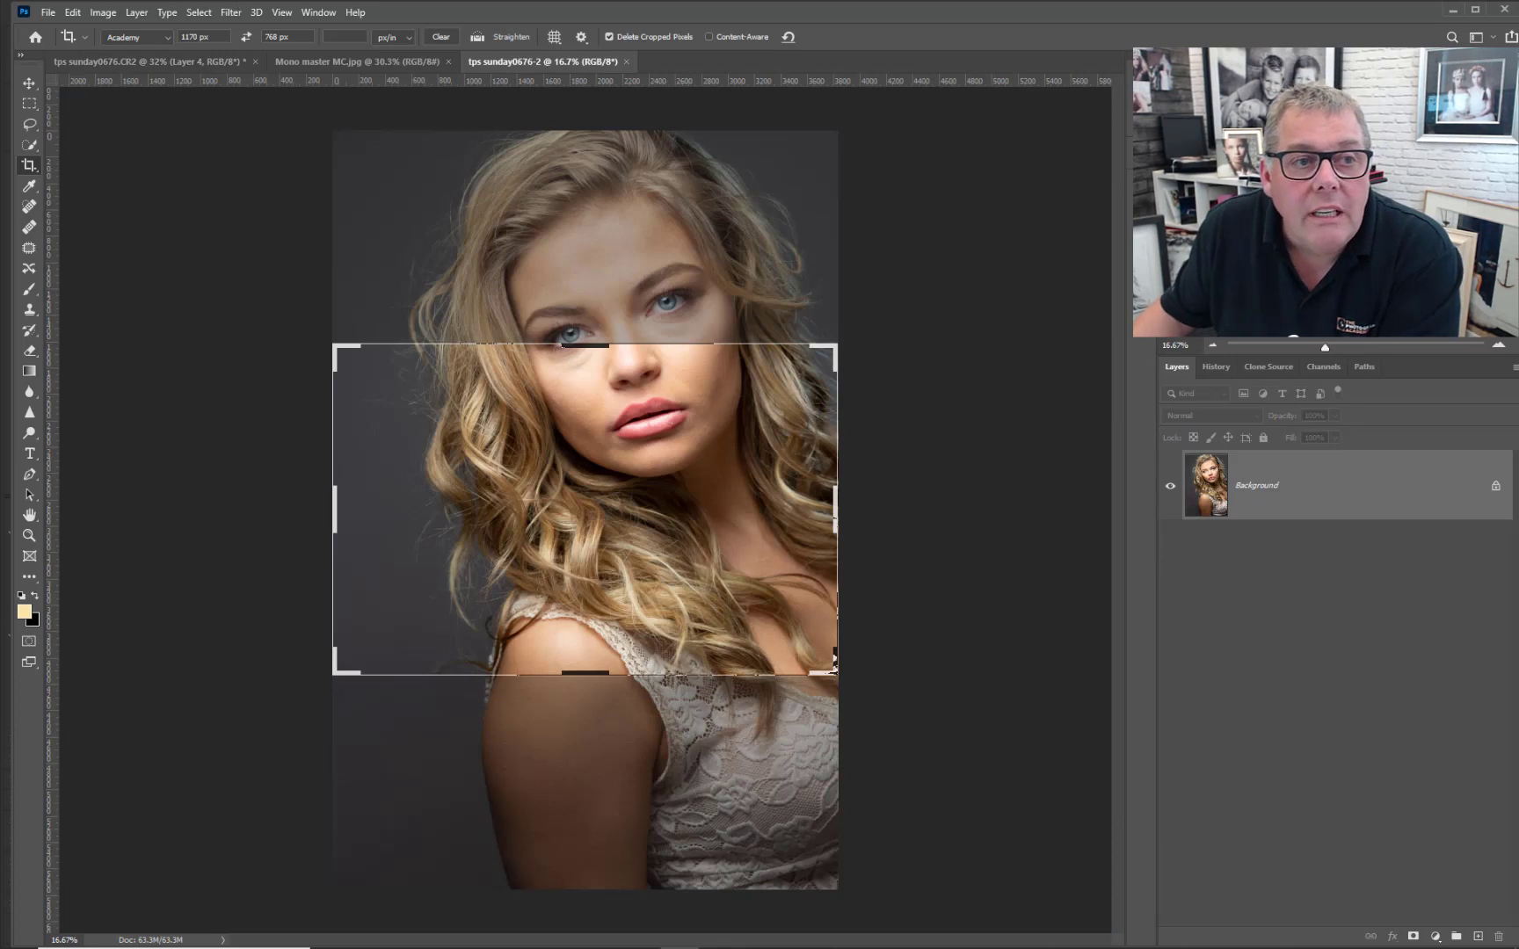
left_click(29, 88)
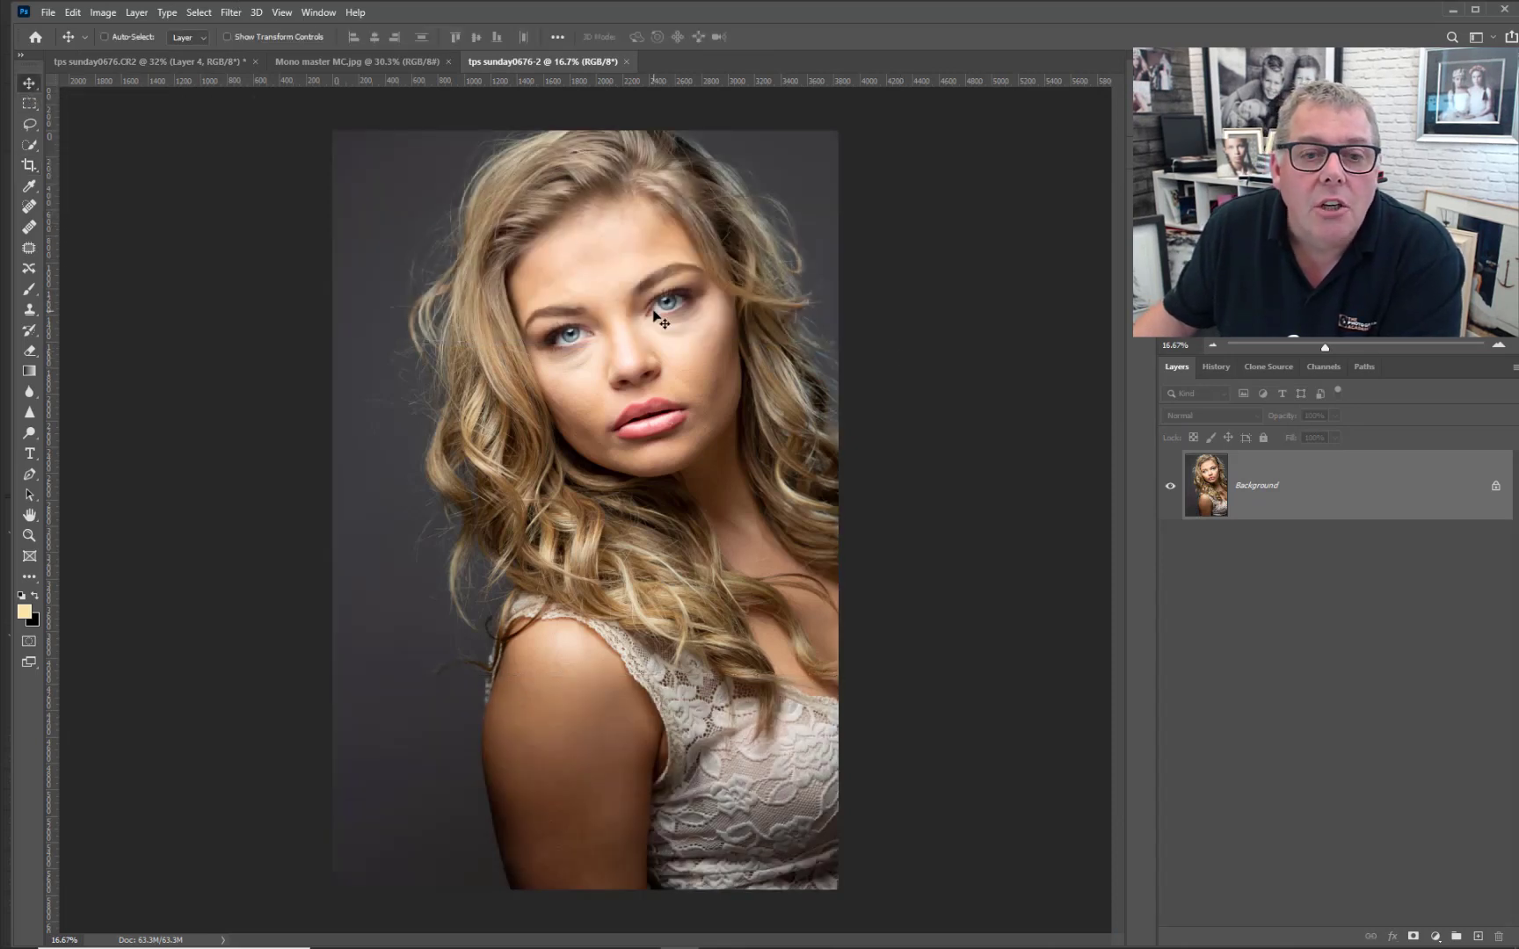
Retouch the skin under both eyes with the Patch tool, using clean cheek skin as the source.
scroll(598, 341, "up", 3)
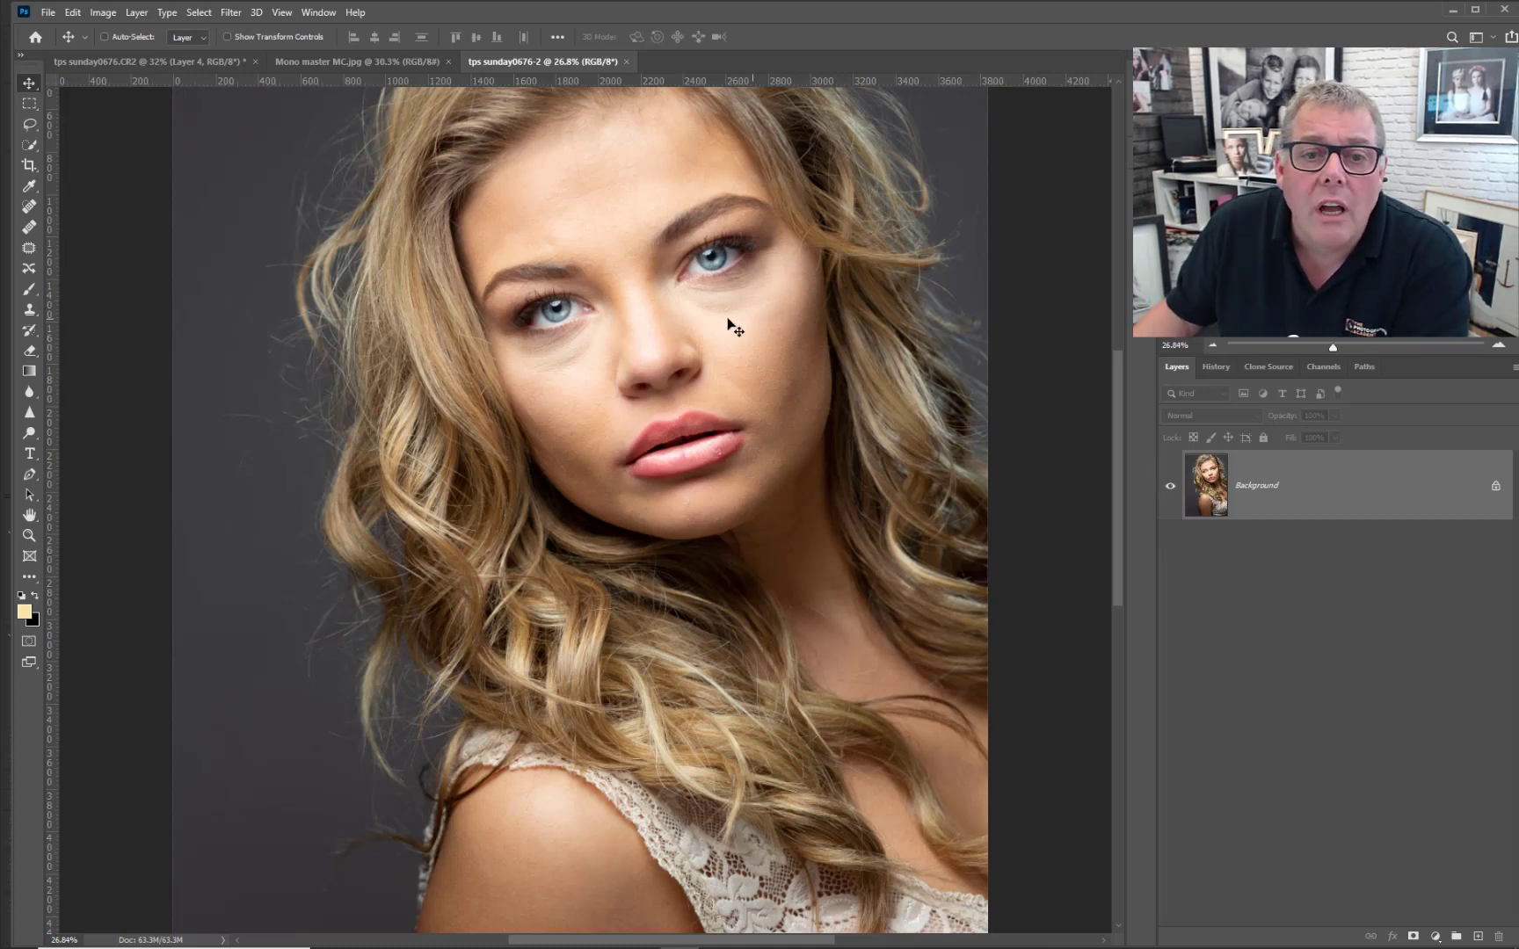
left_click(35, 249)
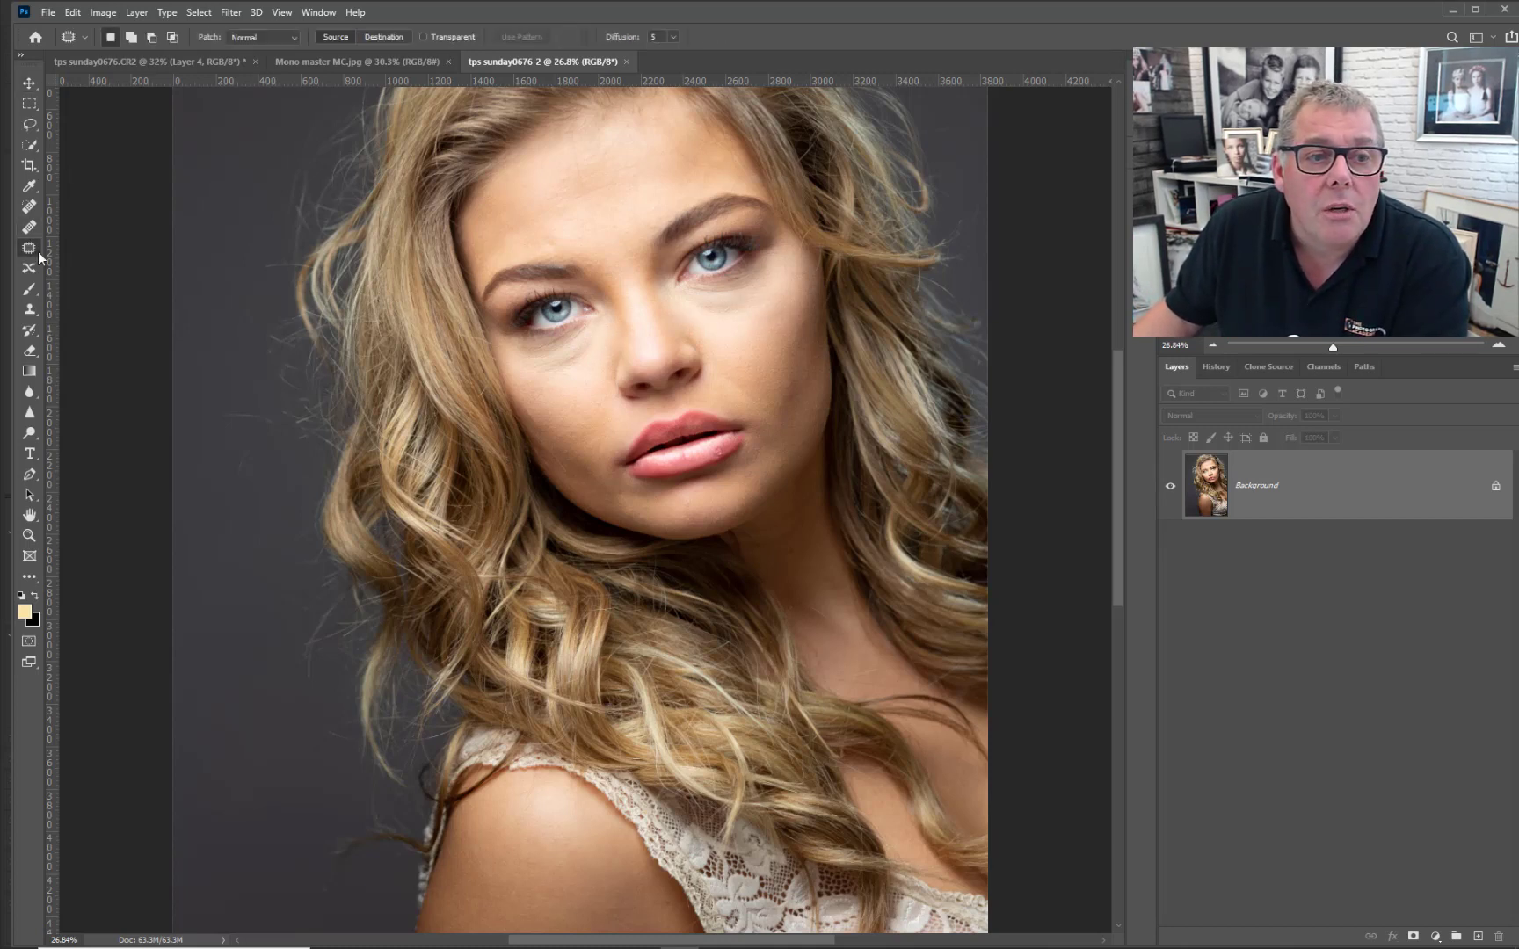
mouse_move(740, 276)
left_mouse_down()
mouse_move(782, 257)
mouse_move(771, 306)
mouse_move(733, 326)
mouse_move(681, 320)
mouse_move(678, 295)
mouse_move(718, 307)
mouse_move(729, 339)
left_mouse_up()
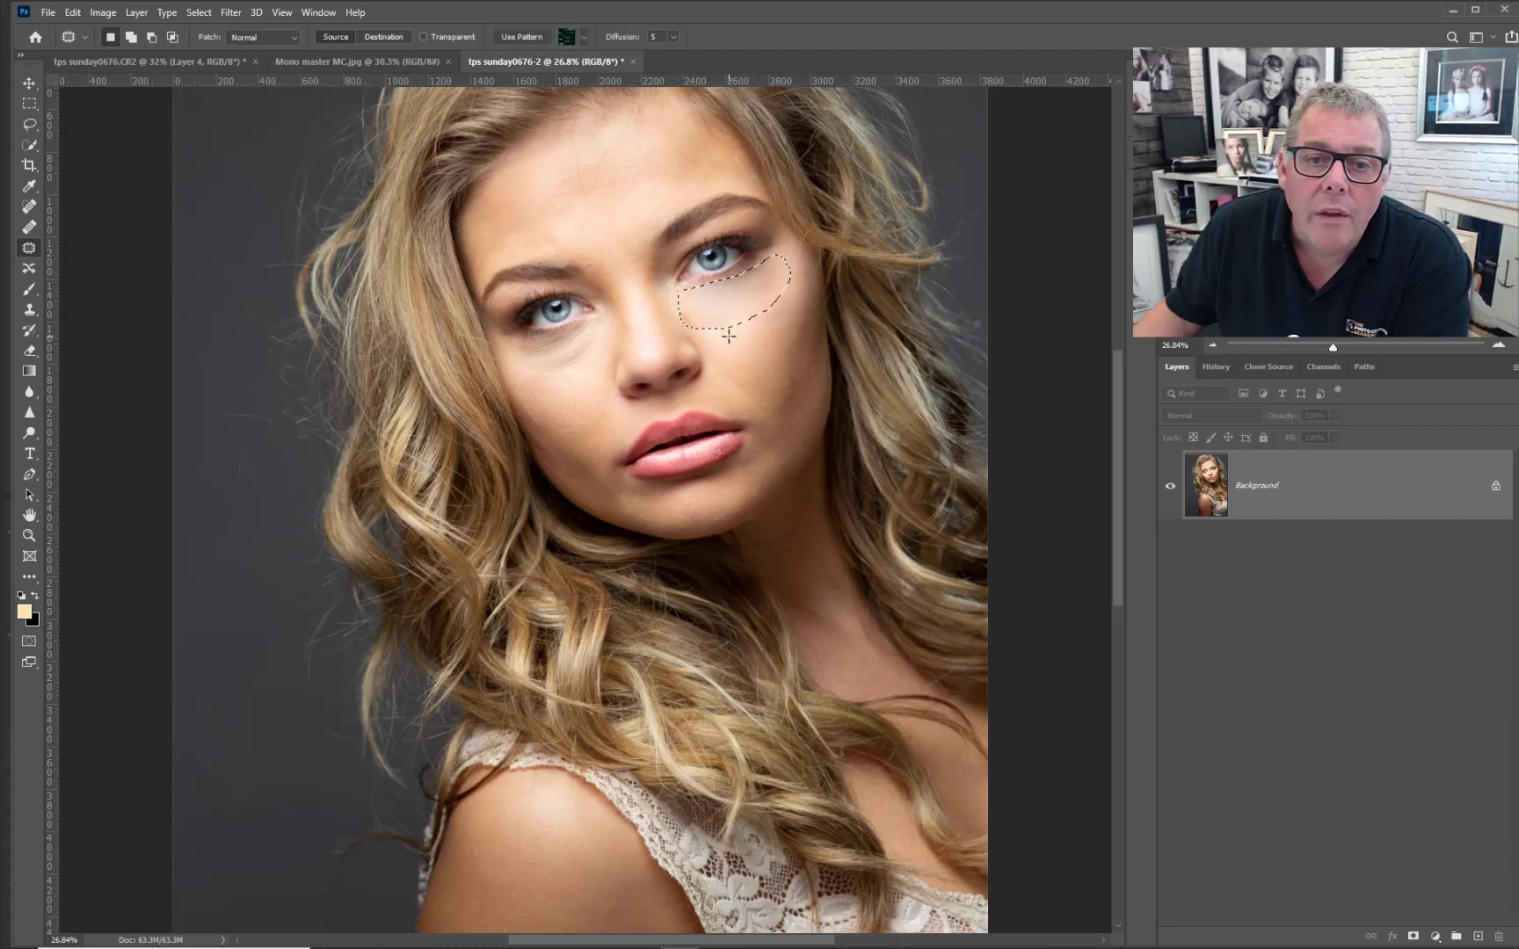
key("ctrl+d")
mouse_move(576, 327)
left_mouse_down()
mouse_move(606, 318)
mouse_move(575, 367)
mouse_move(520, 373)
mouse_move(515, 351)
left_mouse_up()
left_click_drag(555, 350, 559, 391)
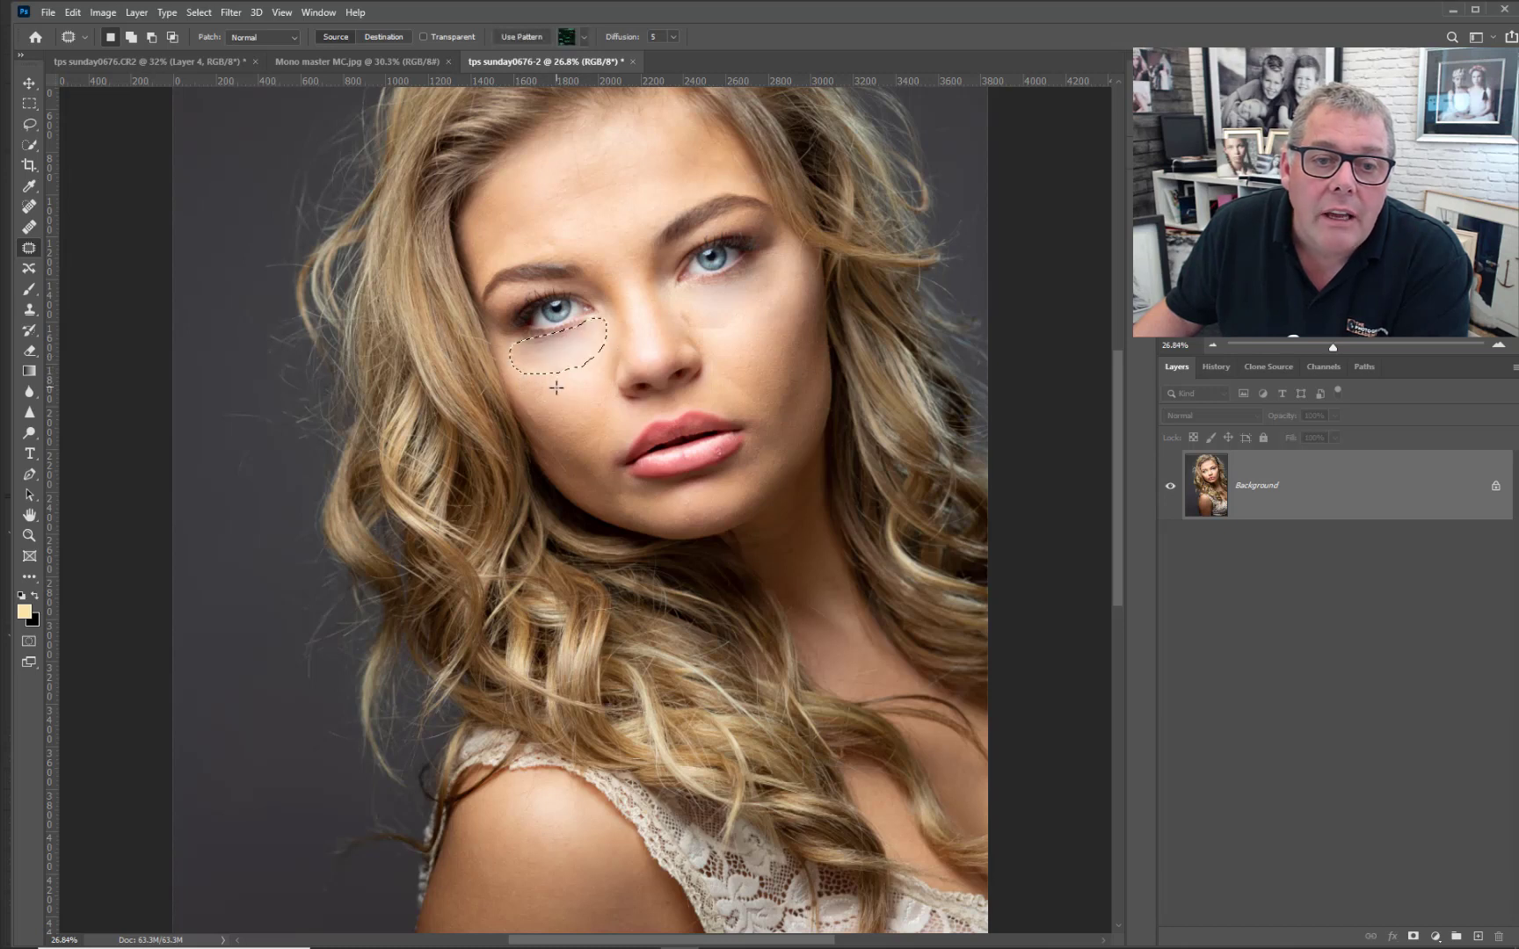
key("ctrl+d")
mouse_move(677, 333)
left_mouse_down()
mouse_move(716, 348)
mouse_move(749, 311)
mouse_move(685, 299)
mouse_move(747, 309)
left_mouse_up()
key("ctrl+d")
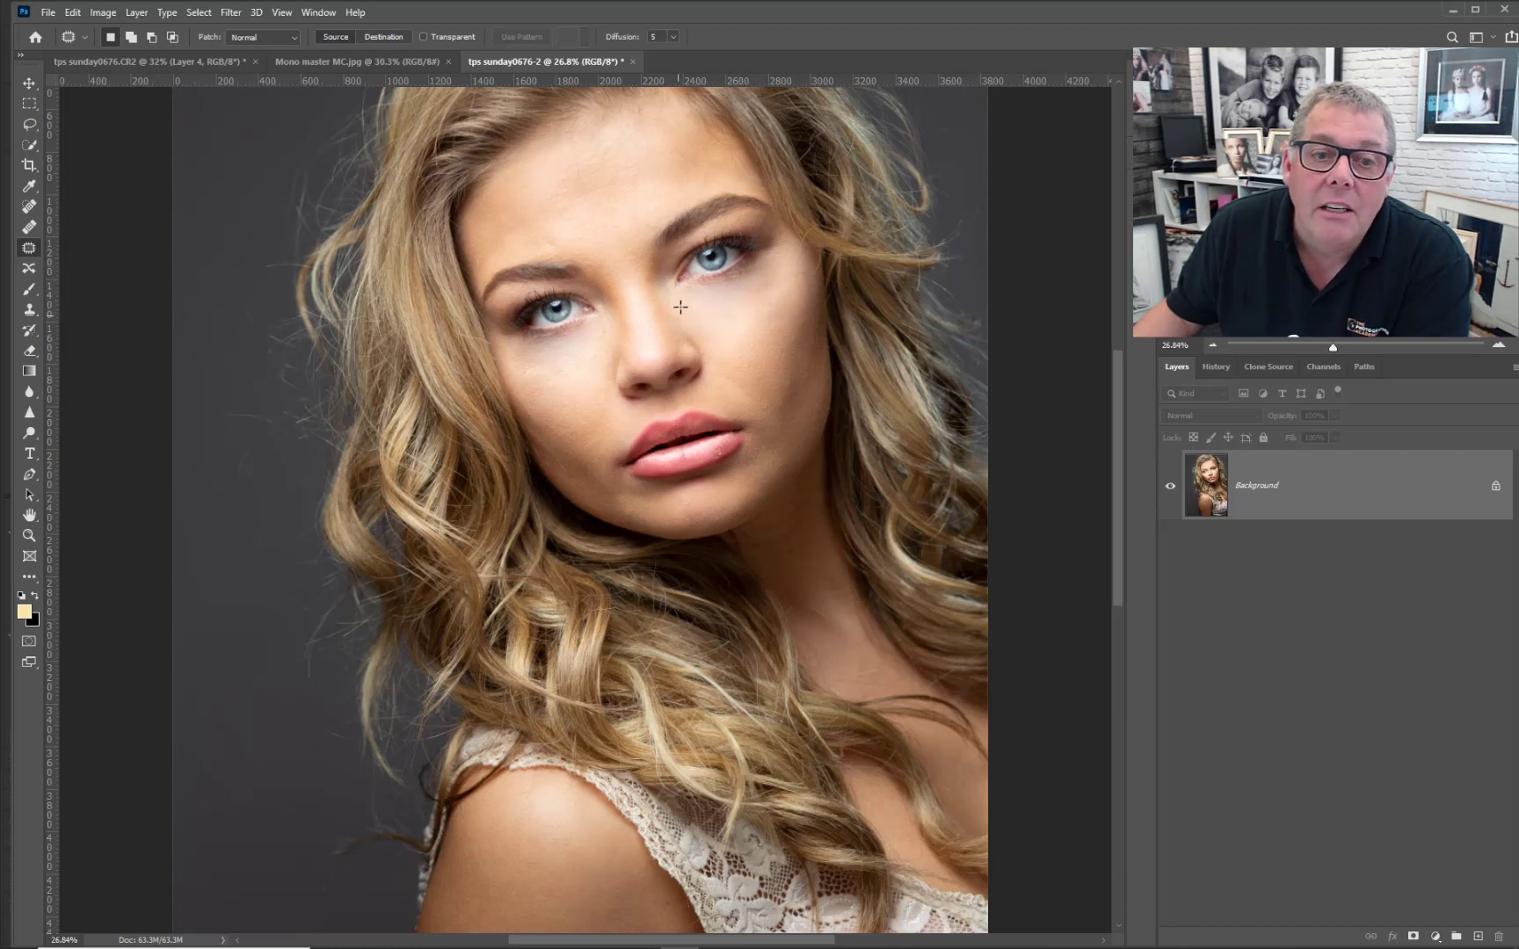
Start Select and Mask on the portrait and set the Onion Skin view's transparency to 49%.
scroll(680, 307, "down", 2)
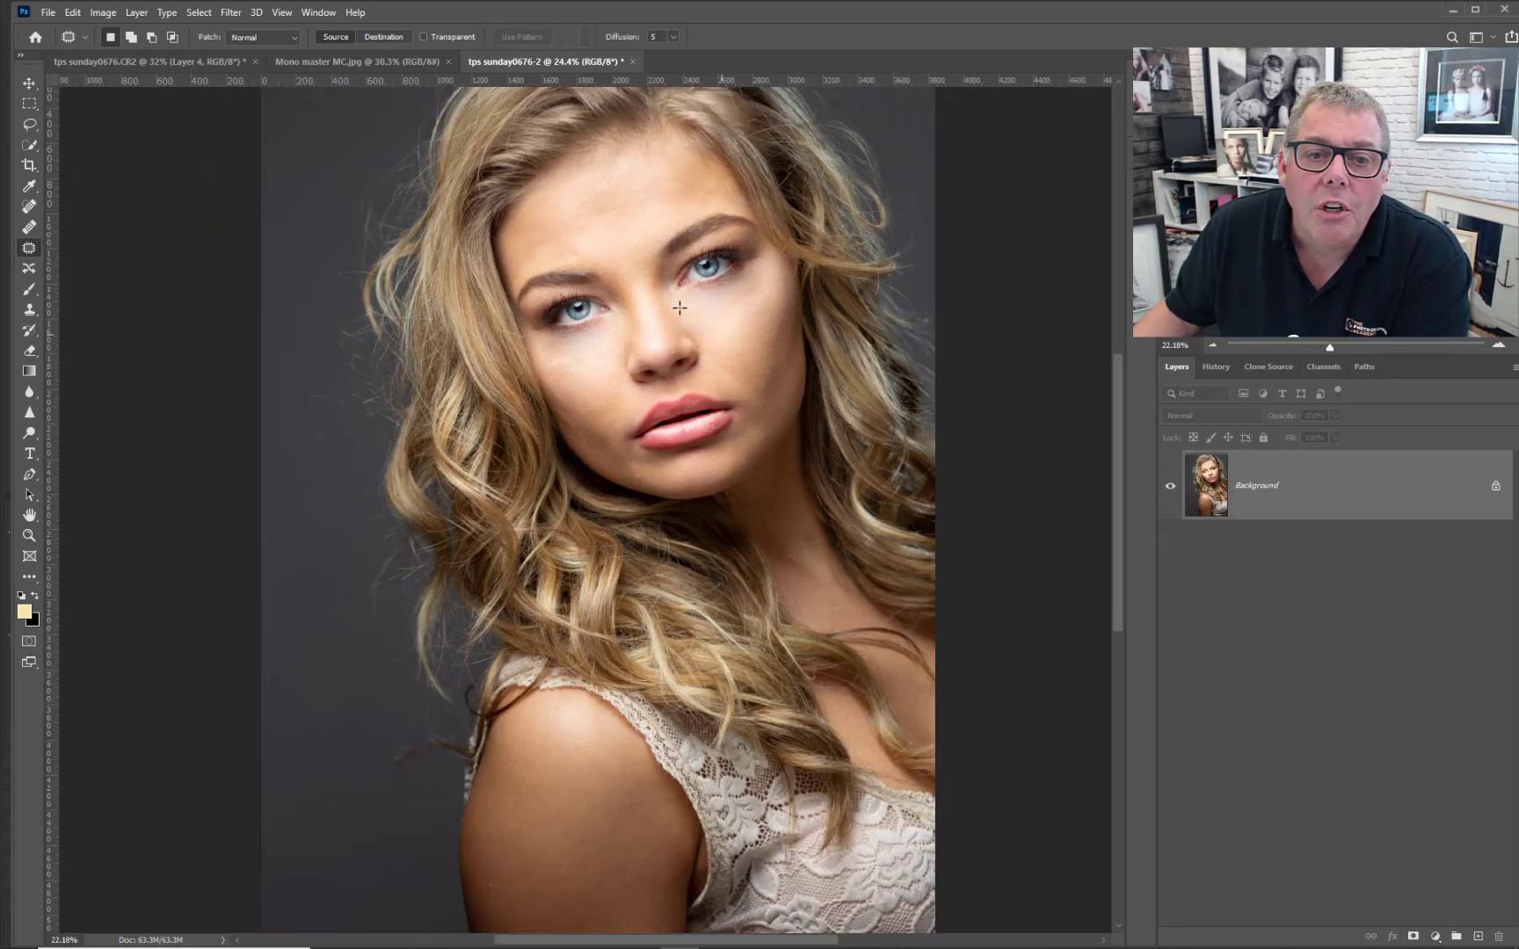
scroll(679, 306, "down", 1)
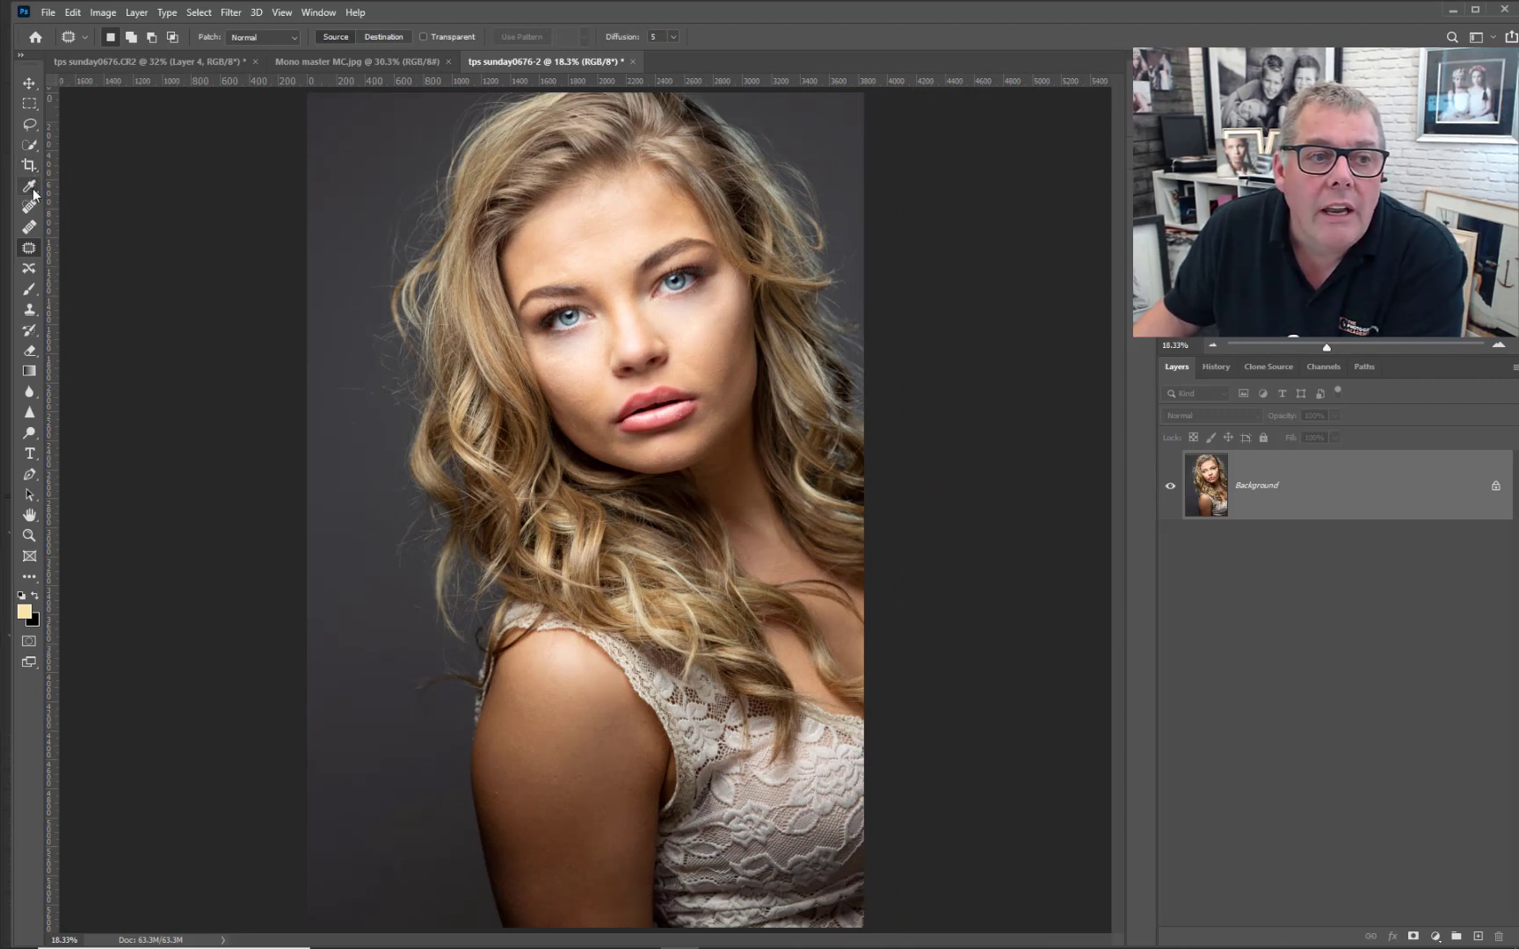
left_click(30, 125)
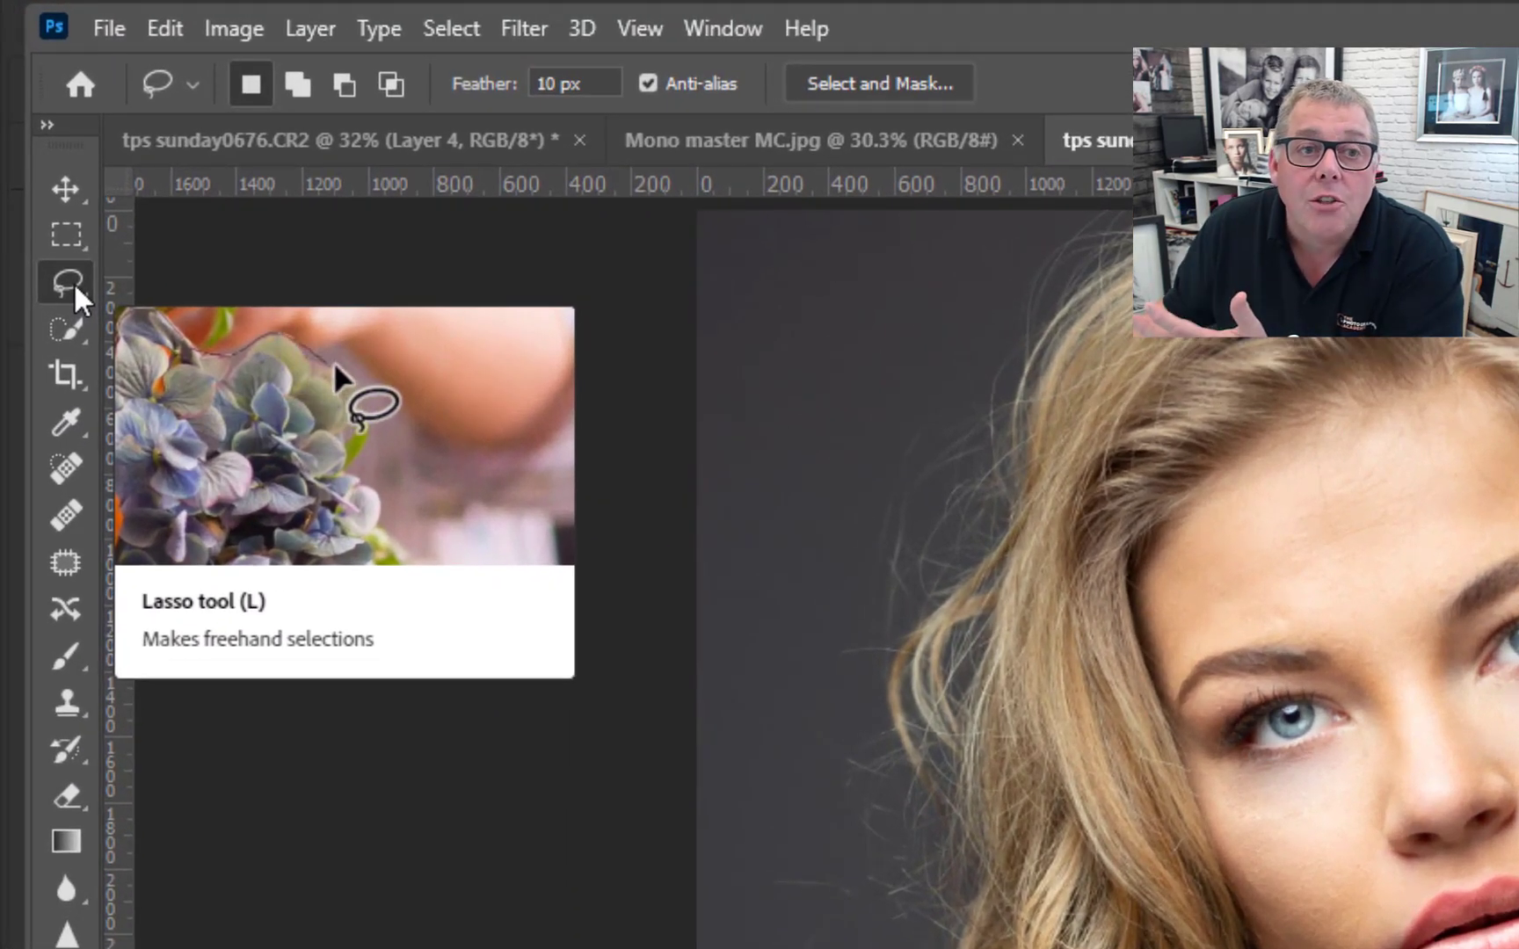
left_click(865, 74)
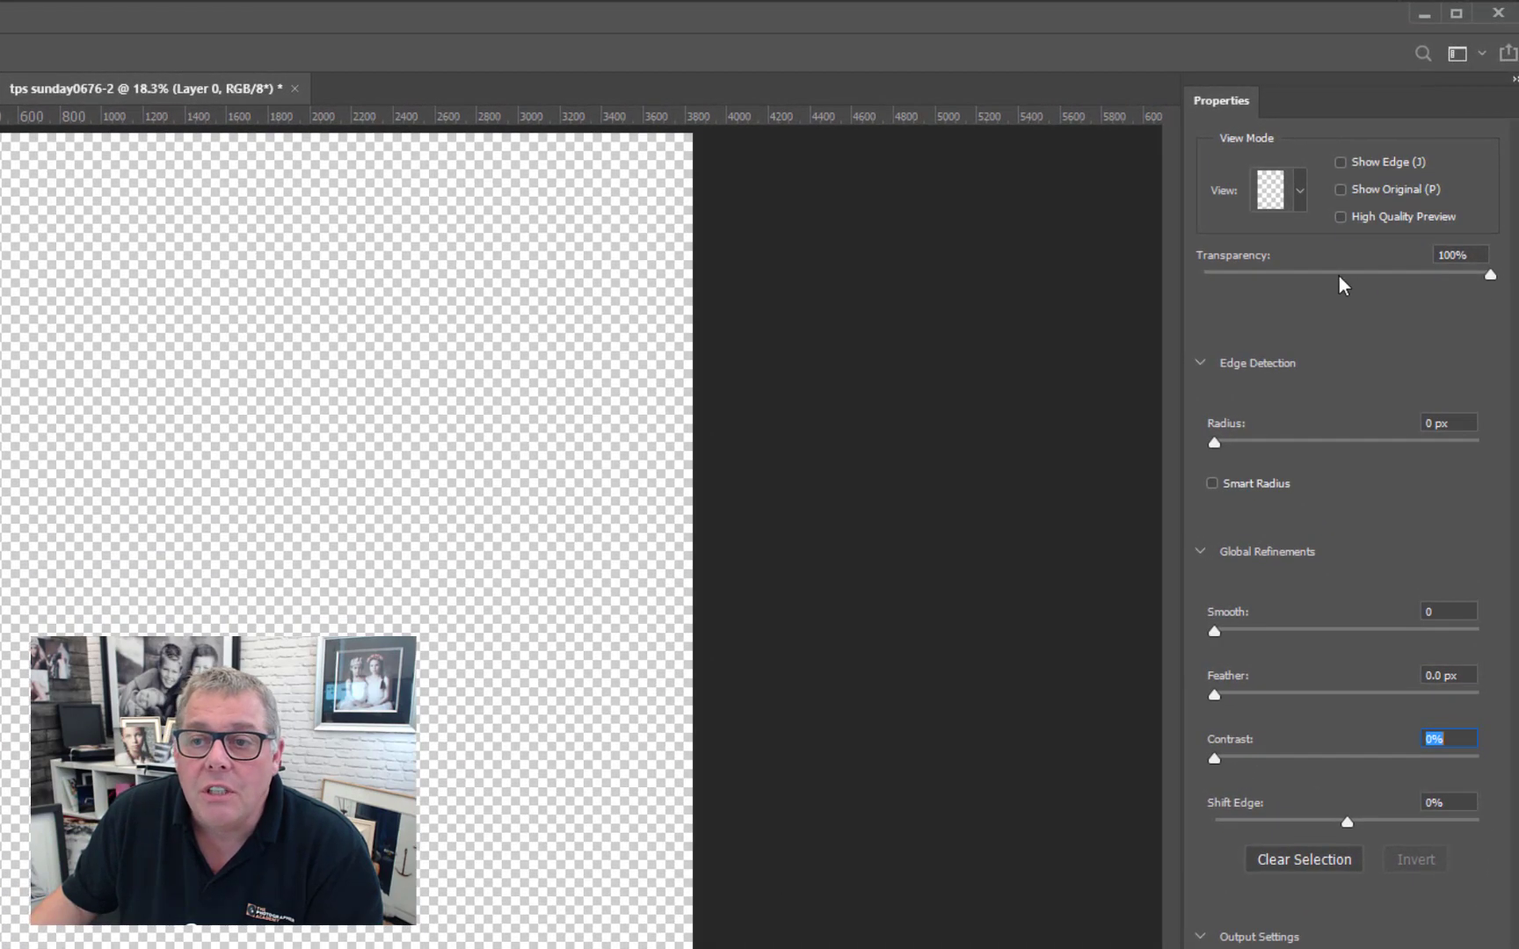
left_click(1376, 217)
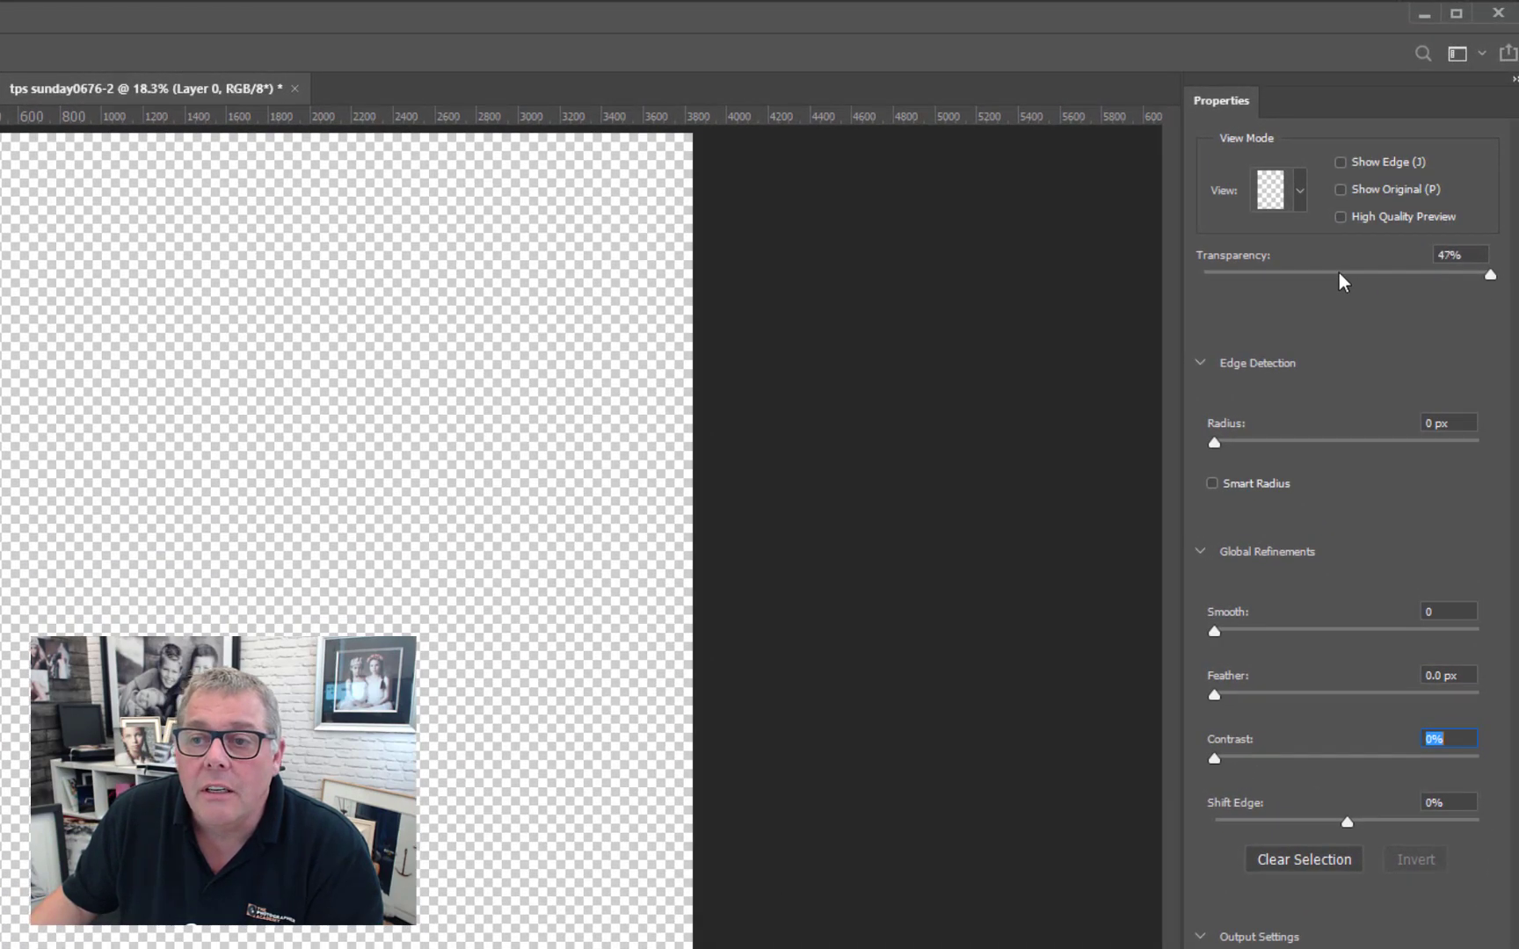
left_click_drag(1340, 280, 1343, 277)
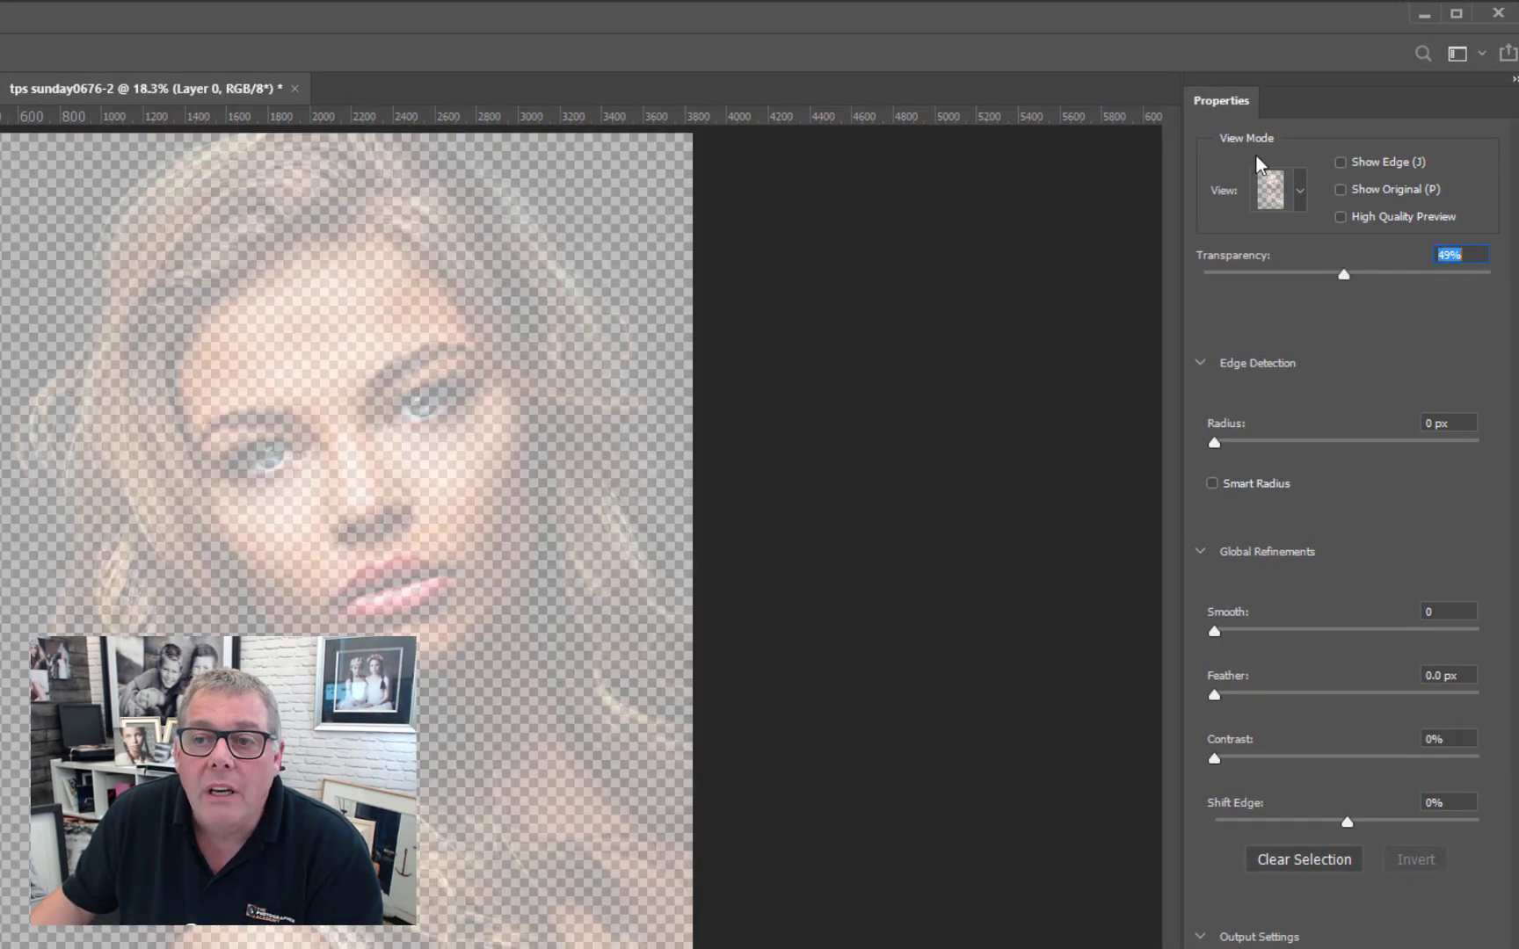
left_click(1300, 190)
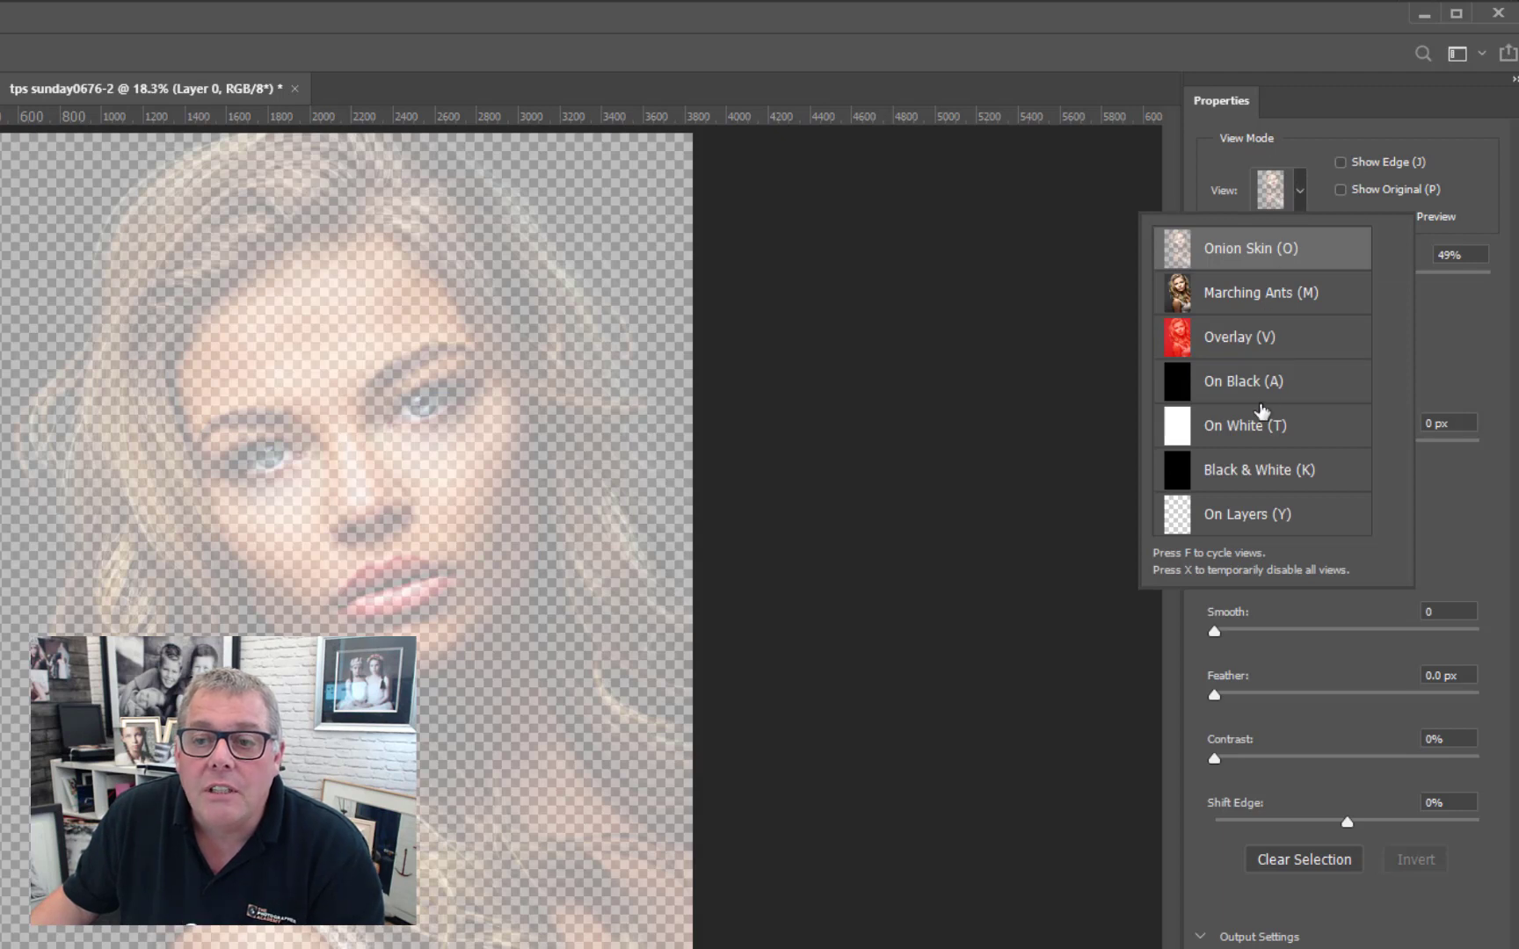
left_click(1305, 163)
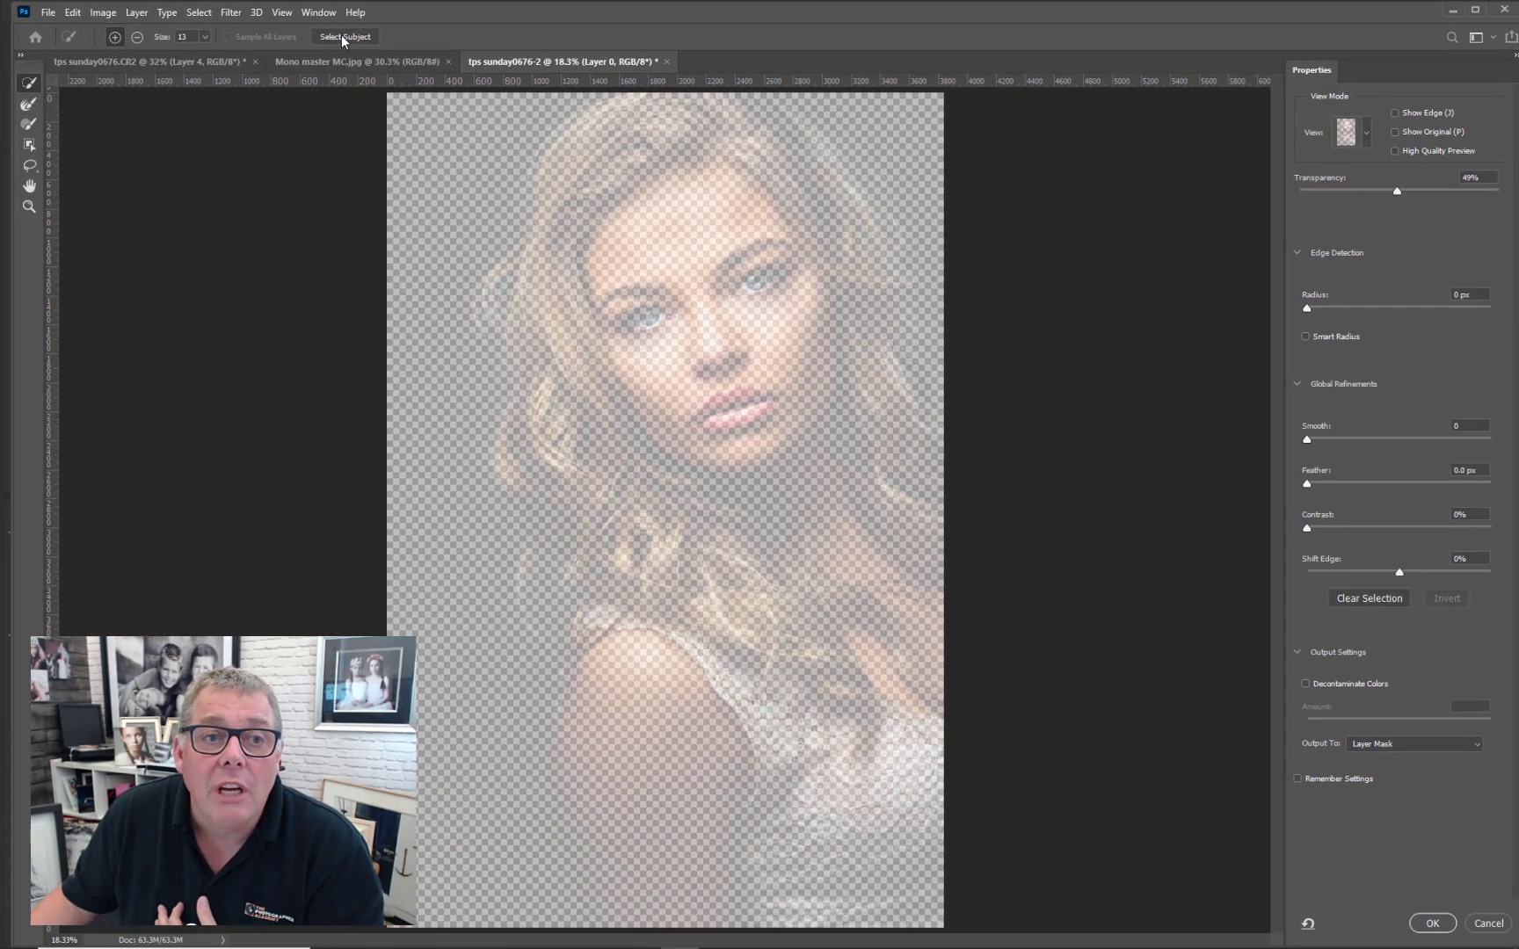
Select the subject automatically and refine the selection edge with Smooth 16 and Contrast 11%.
left_click(343, 38)
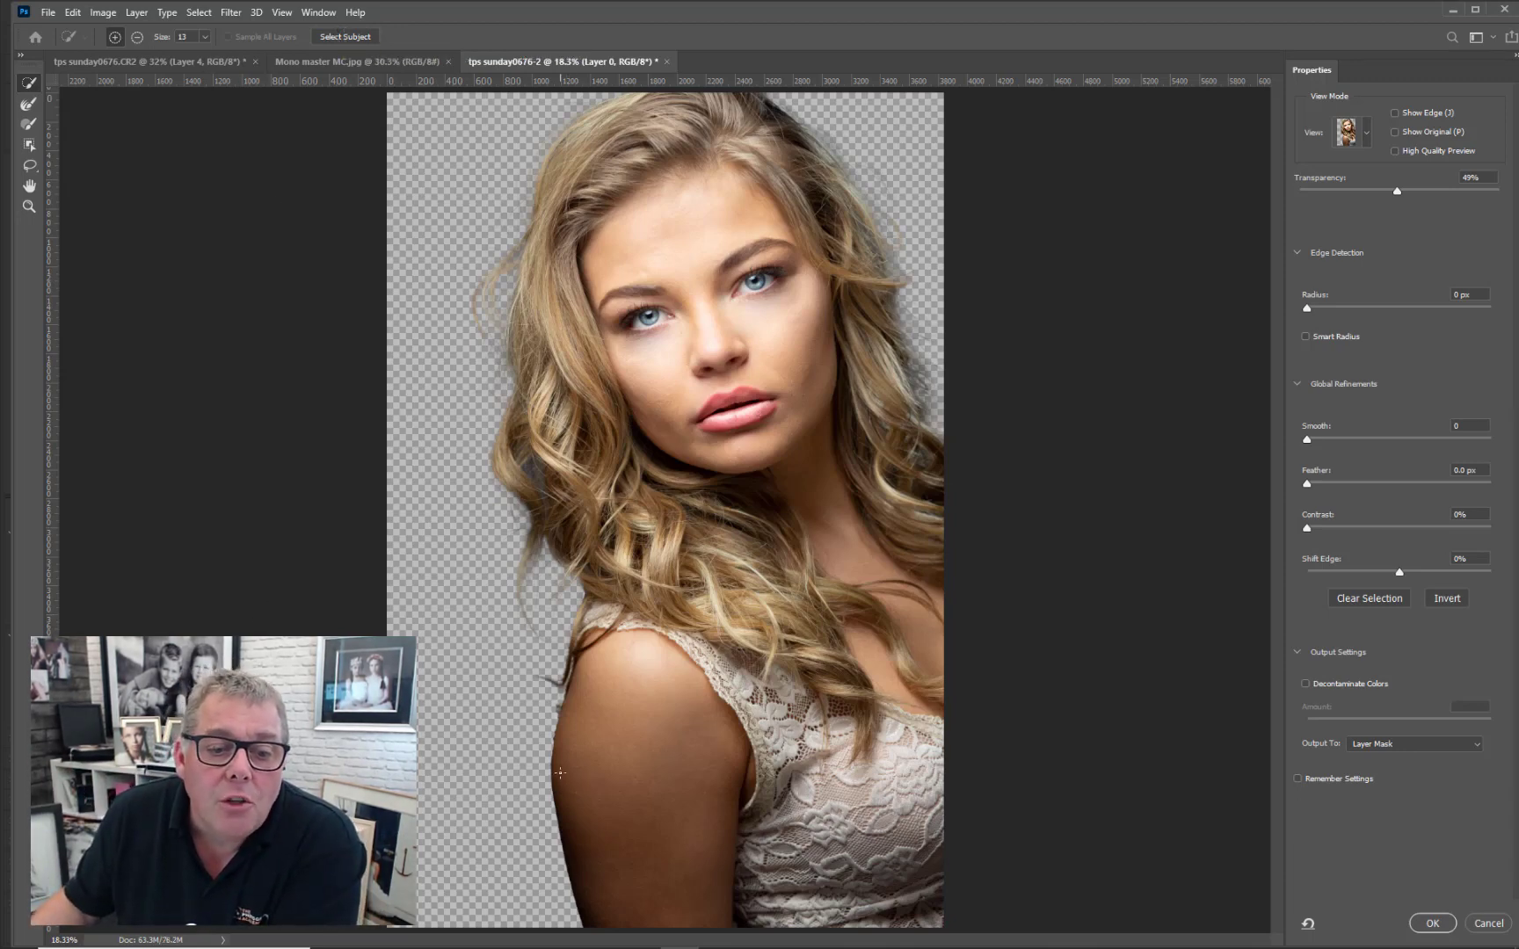
scroll(560, 772, "up", 6)
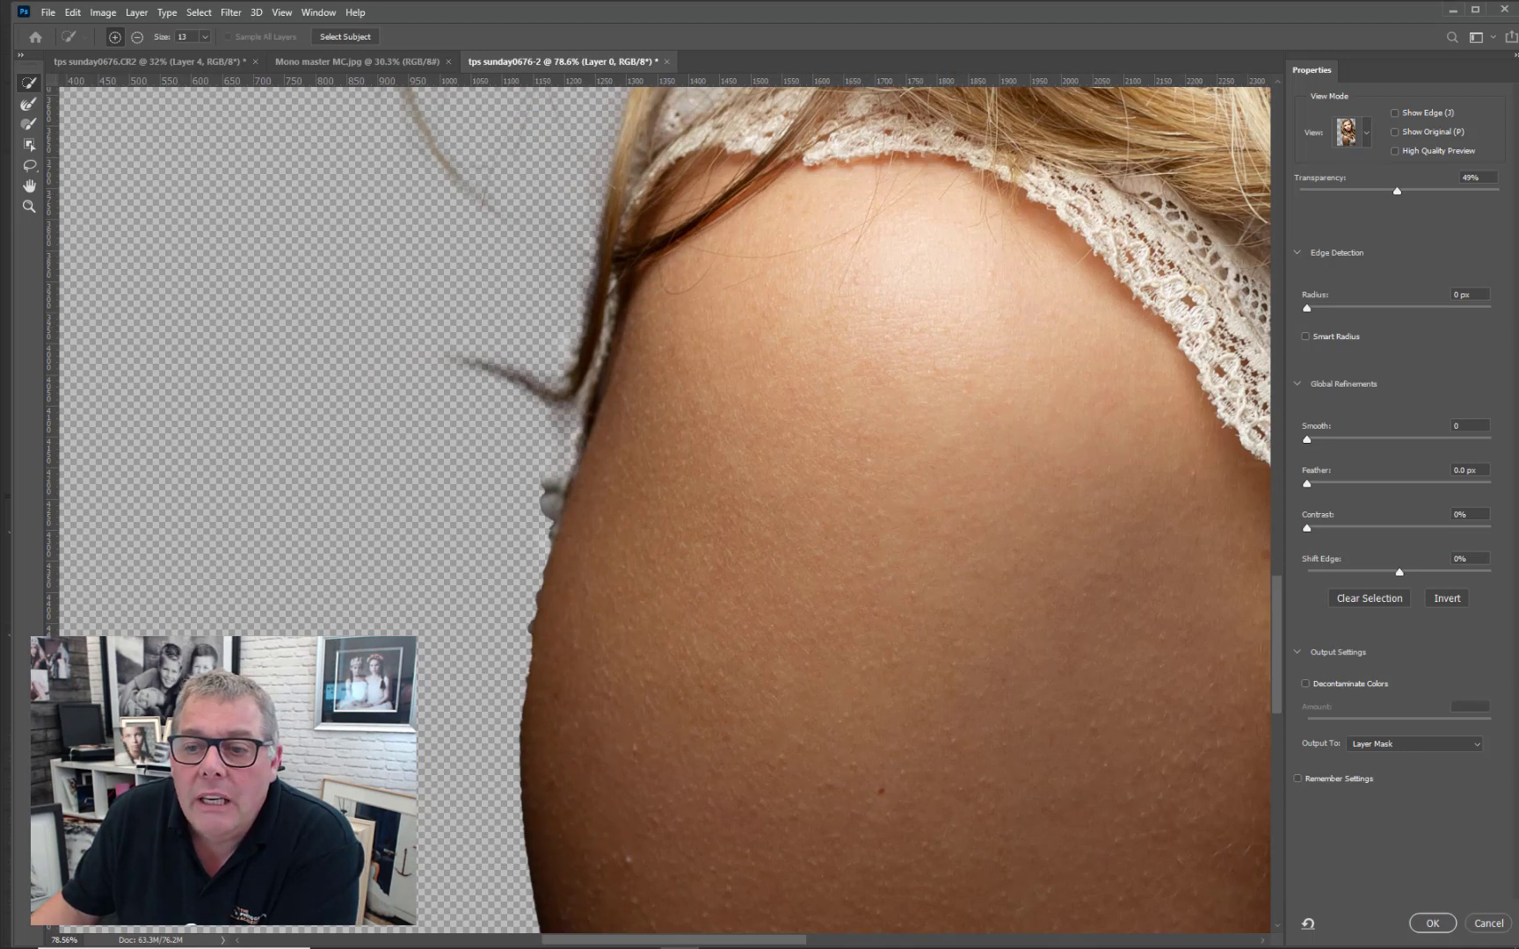
left_click(1319, 439)
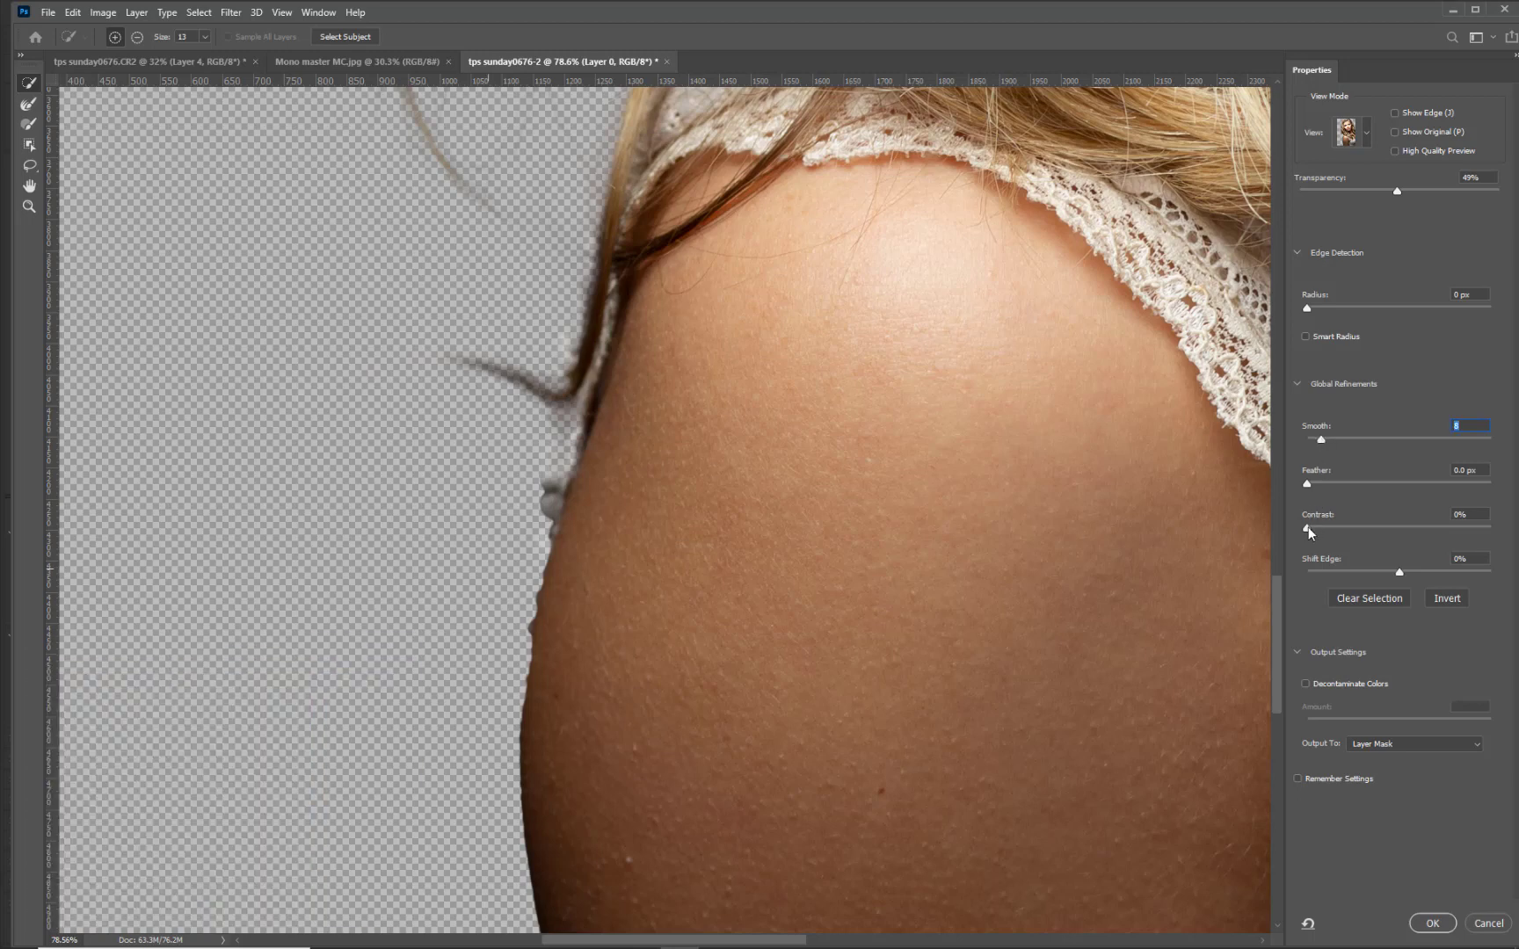
left_click_drag(1321, 527, 1327, 527)
left_click(1337, 438)
Check the selection in Black & White view and output it as a layer mask.
left_click(1366, 133)
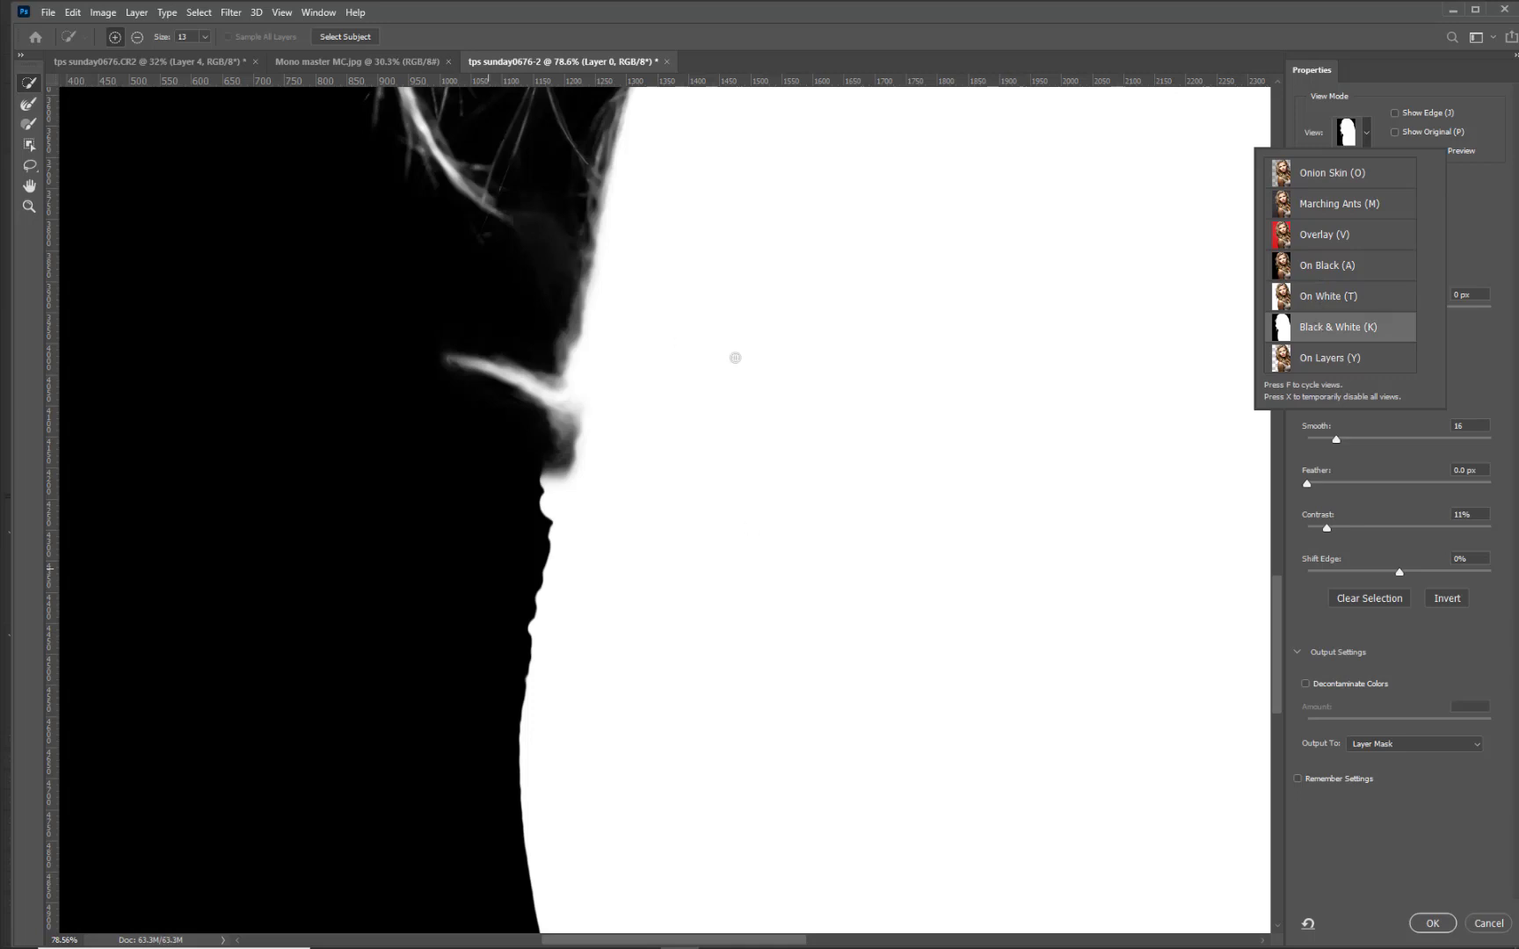
left_click(1429, 923)
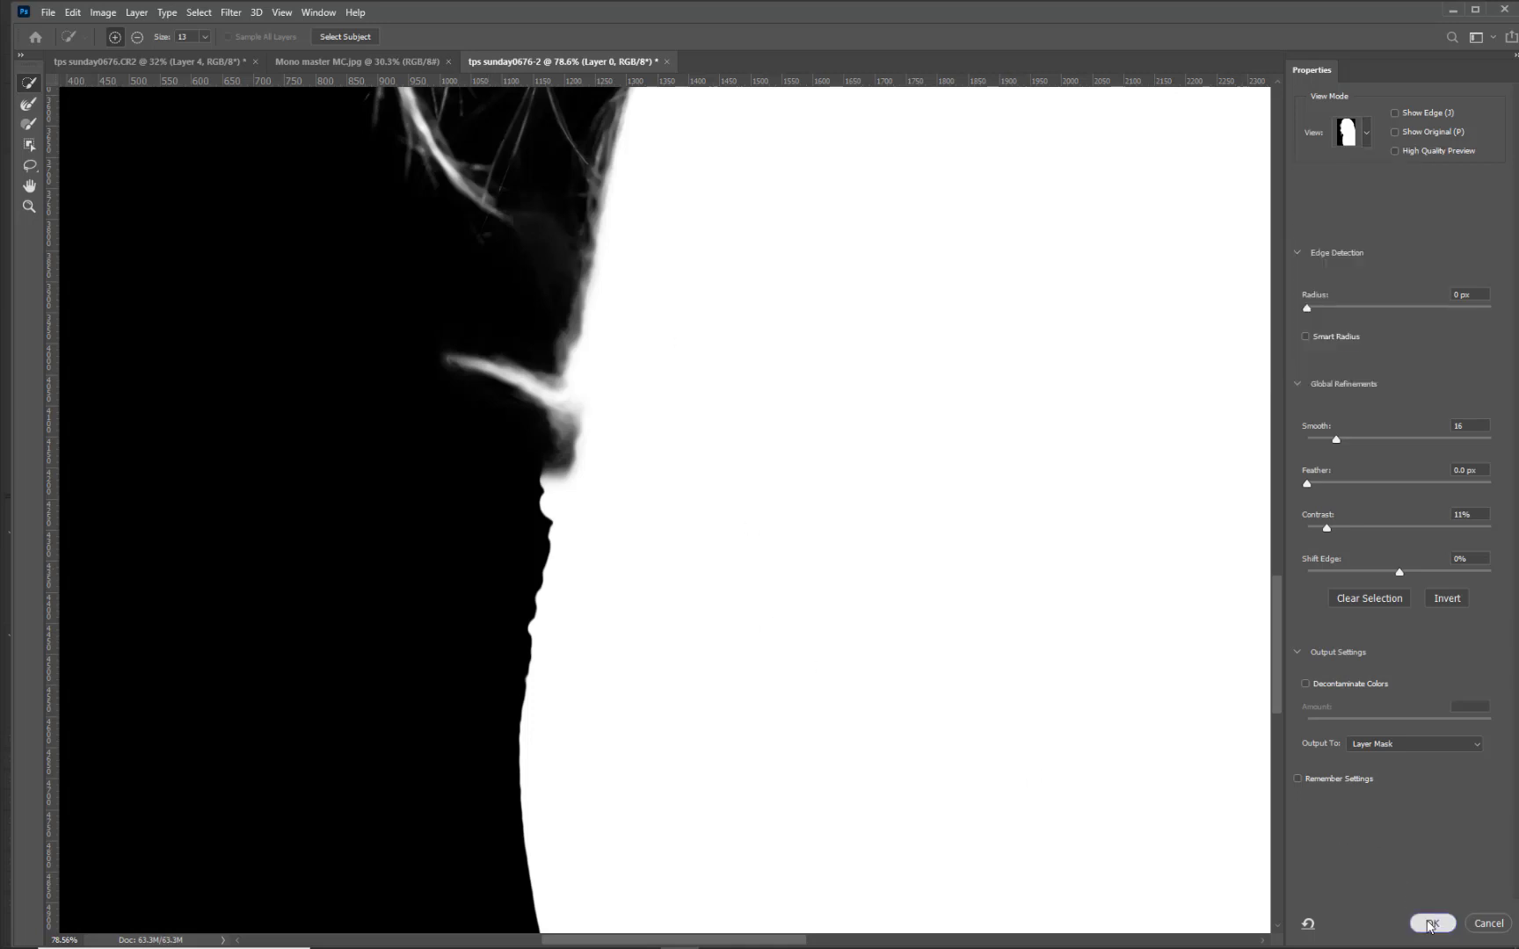
left_click(1429, 923)
scroll(795, 599, "down", 10)
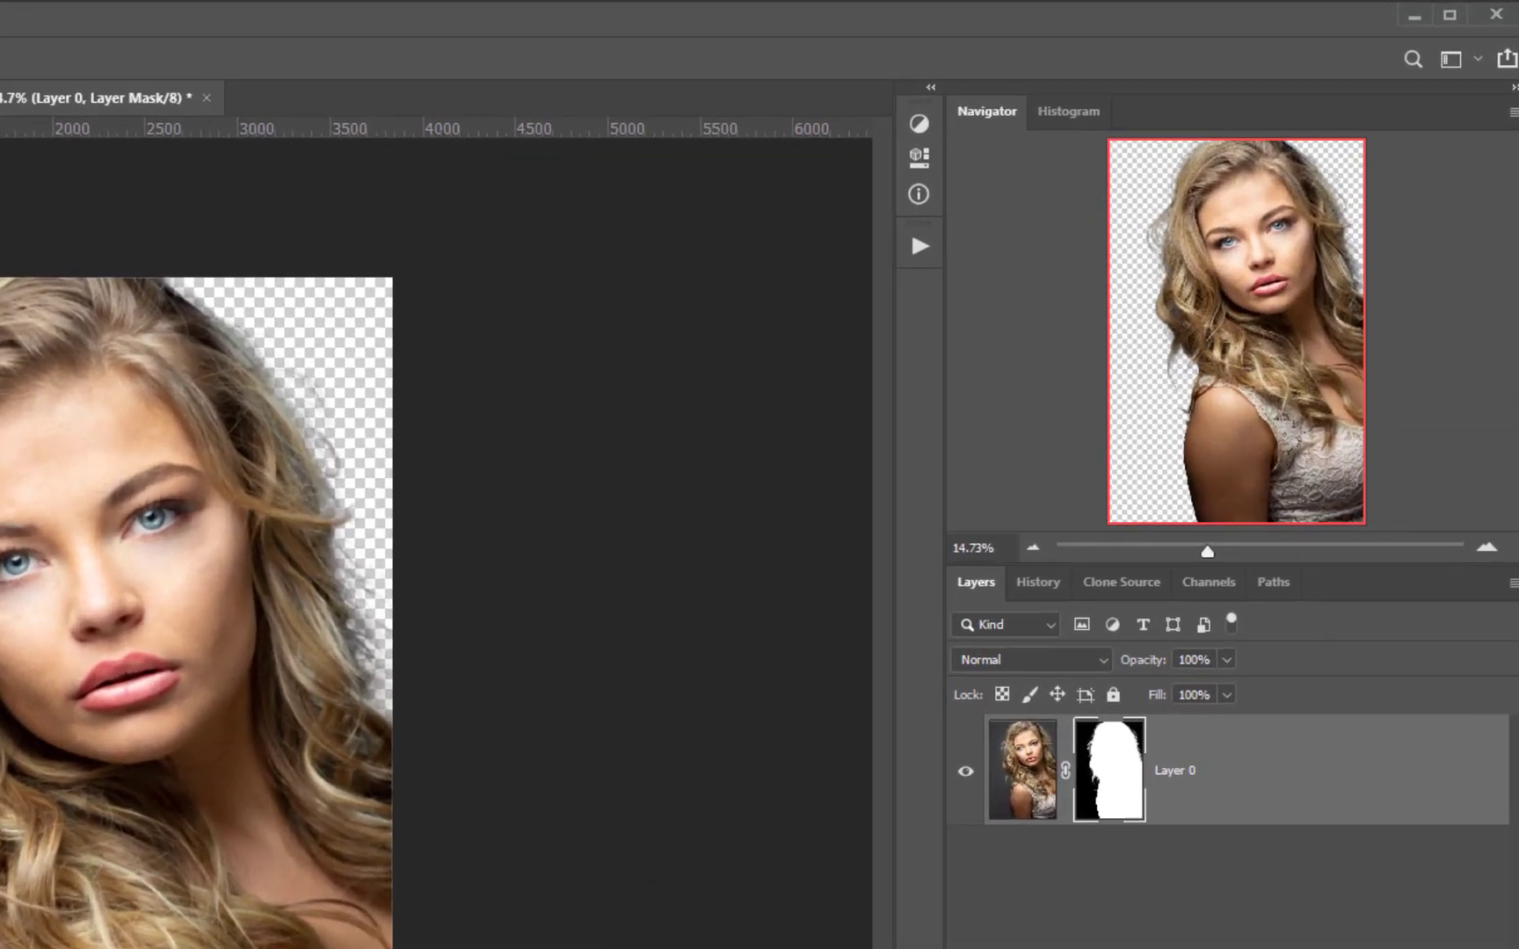
Reopen the layer mask in Select and Mask and display it in Black & White view.
scroll(435, 527, "up", 5)
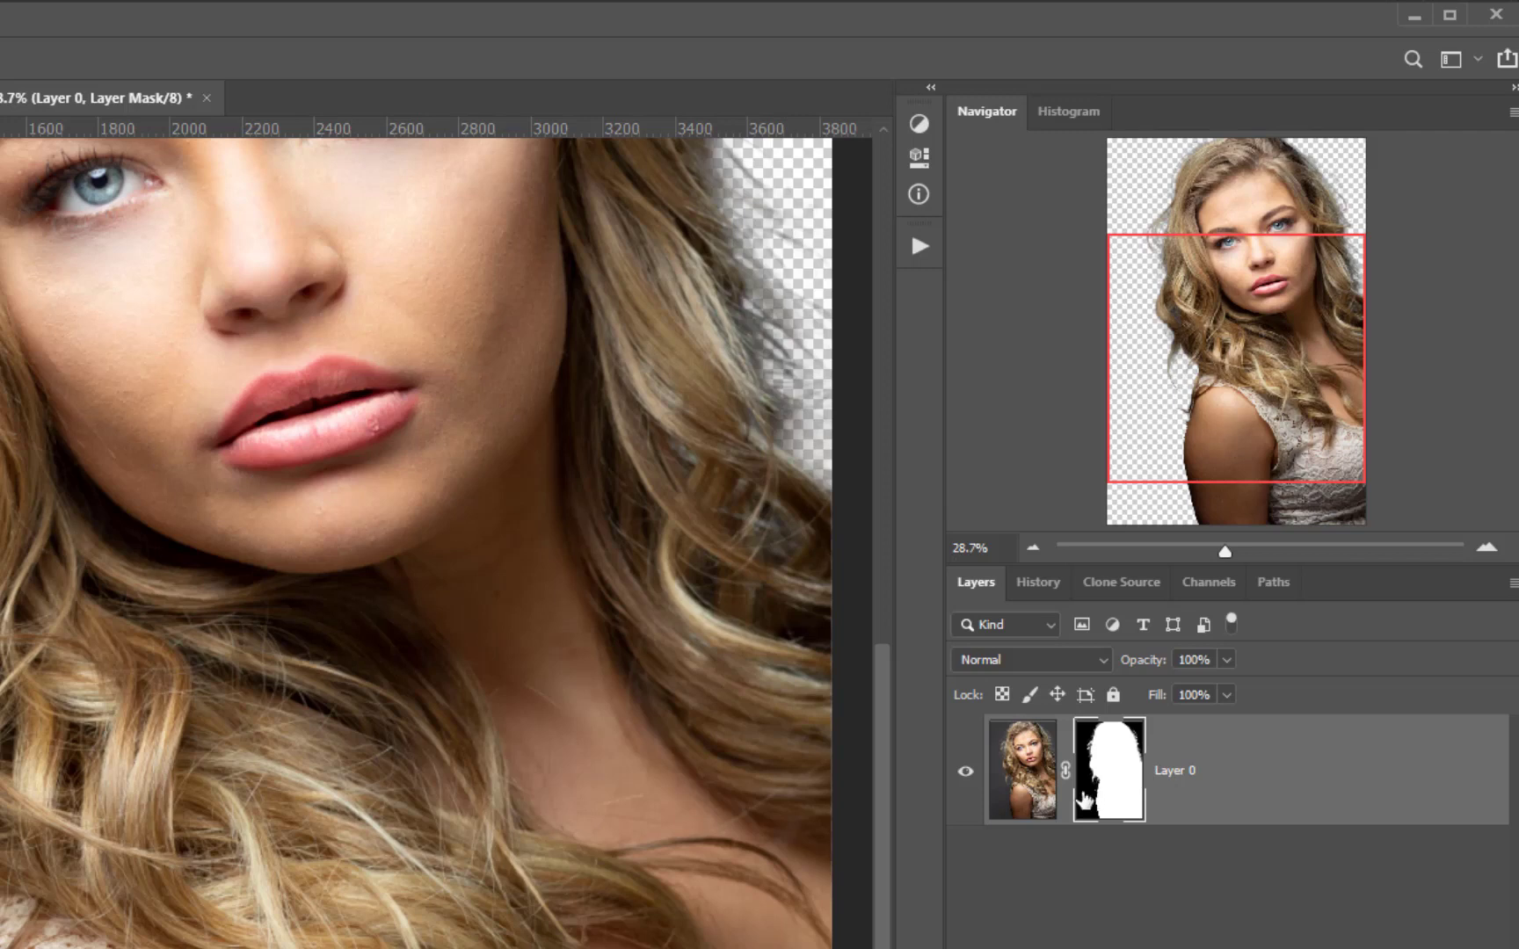
key("alt+ctrl+r")
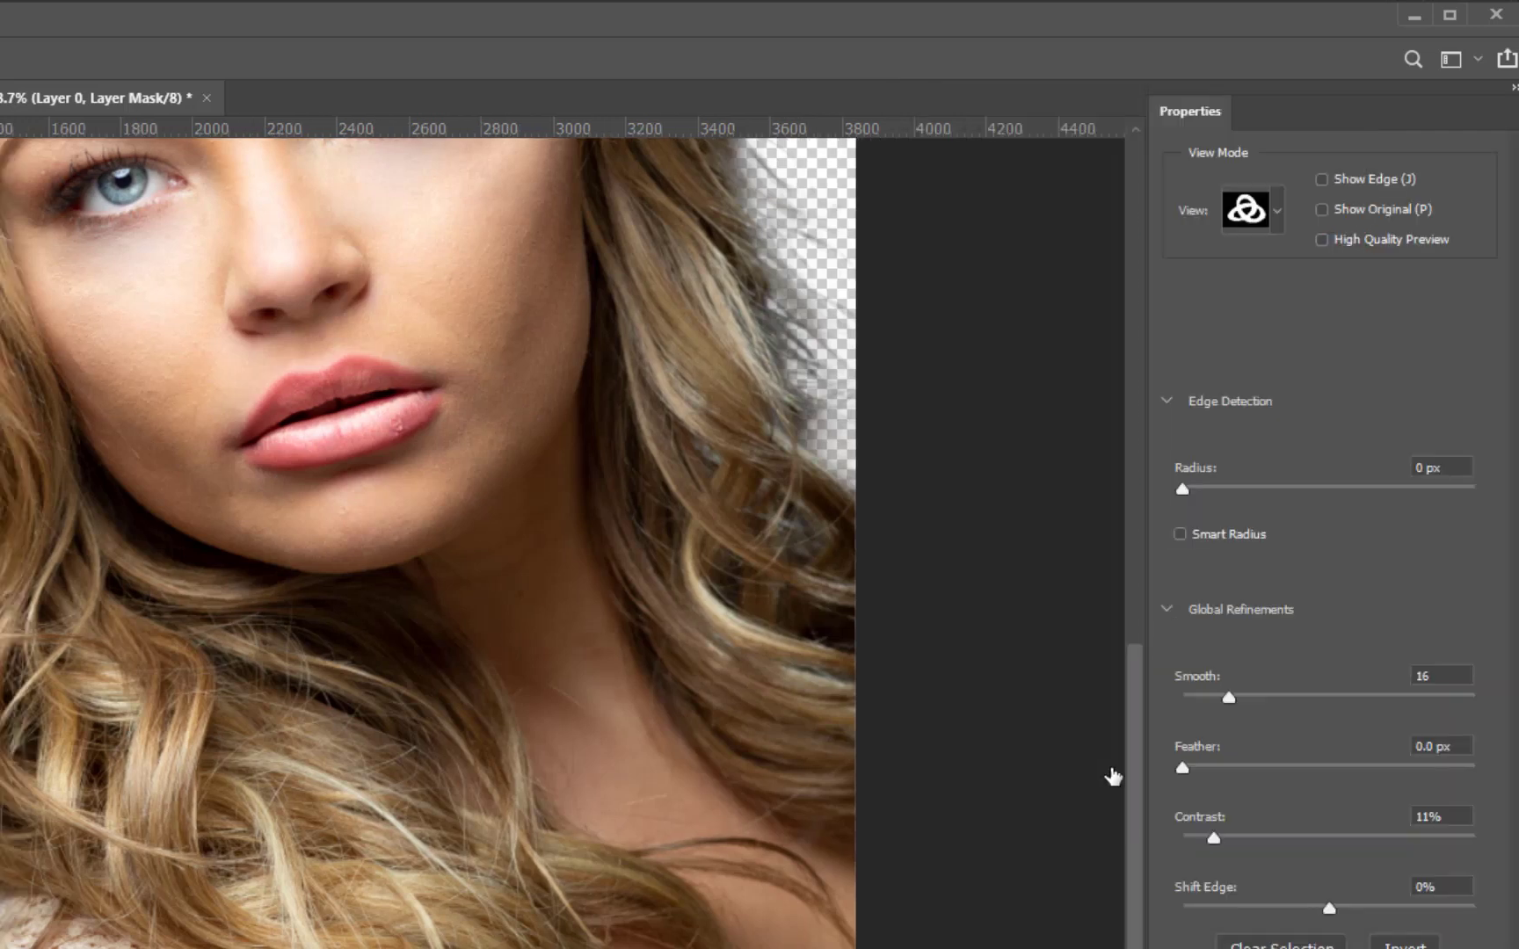
key("k")
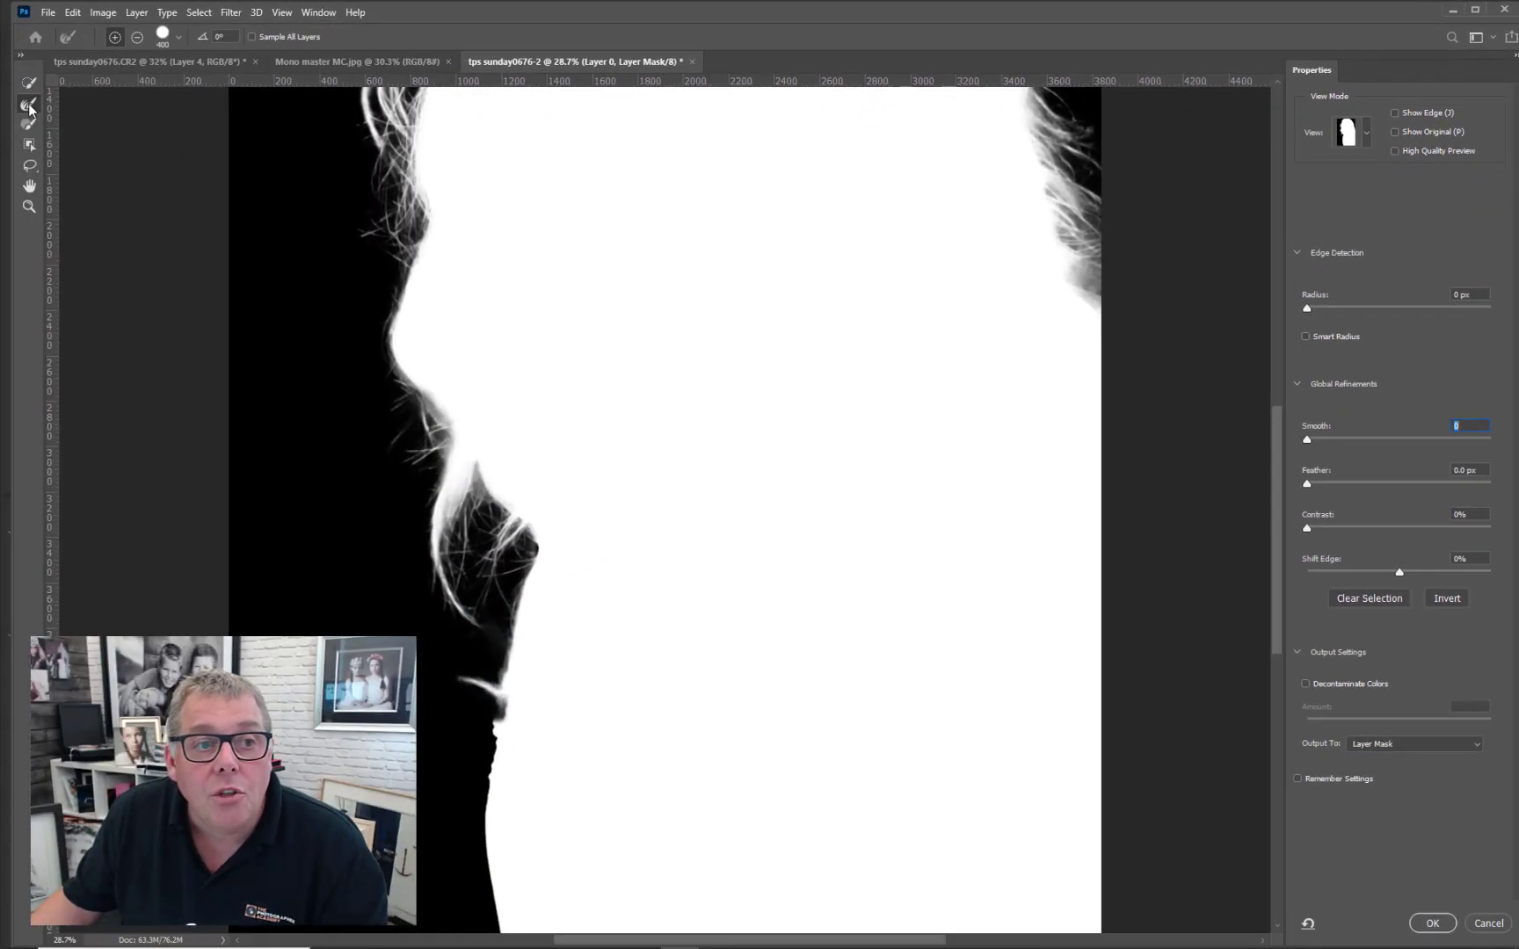
Paint with the Refine Edge Brush along the hair on both sides and over the head to recover the fine strands.
left_click(29, 107)
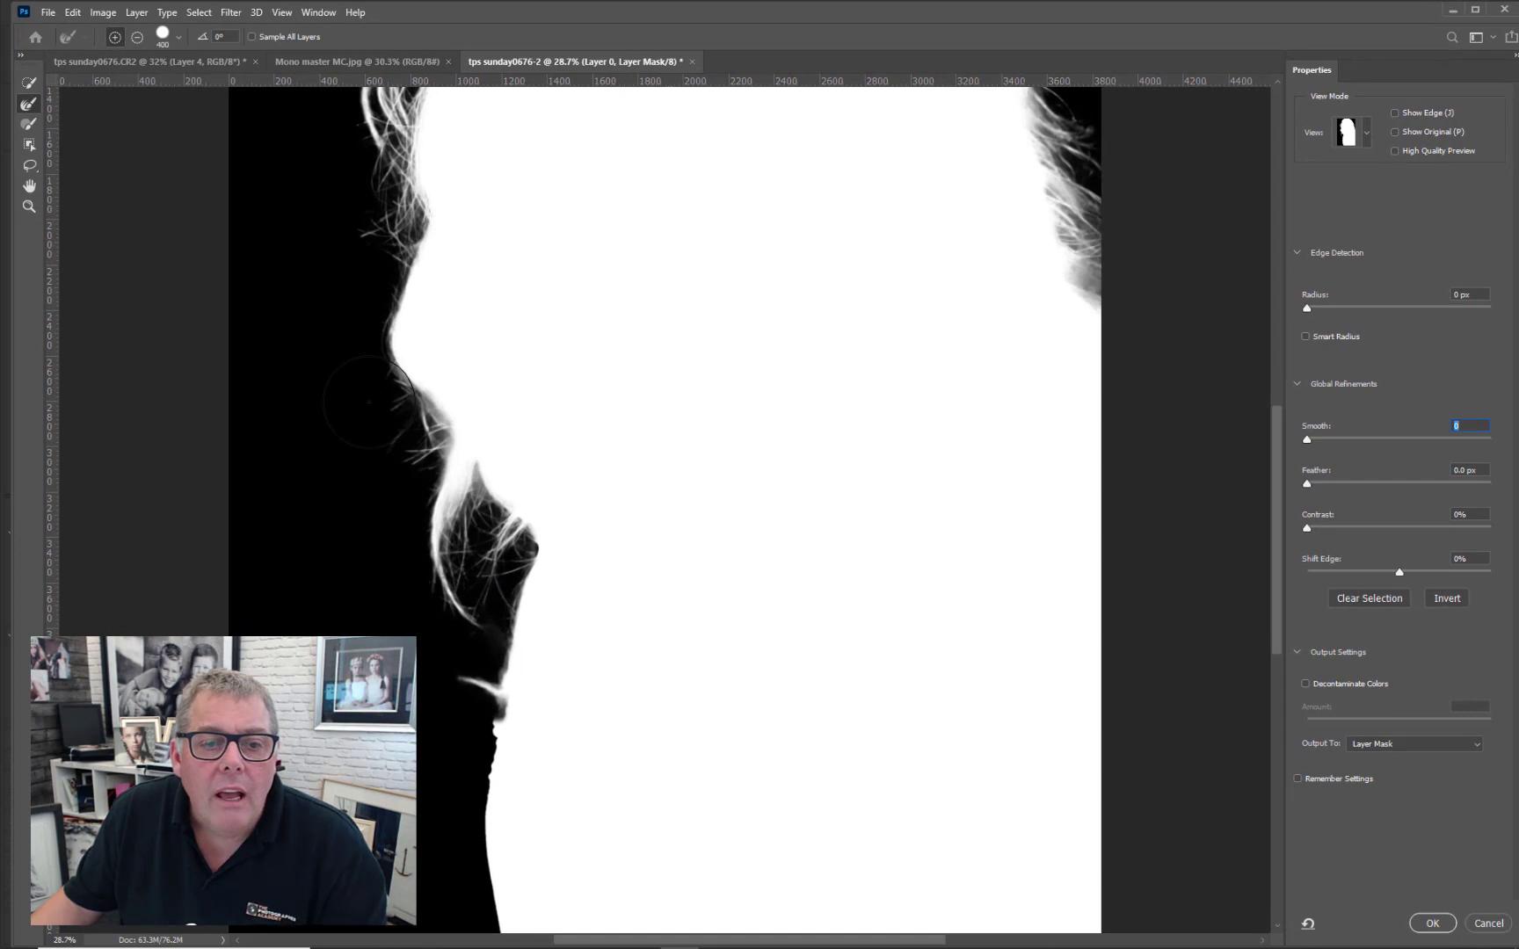
mouse_move(369, 401)
left_mouse_down()
mouse_move(400, 373)
mouse_move(394, 345)
left_mouse_up()
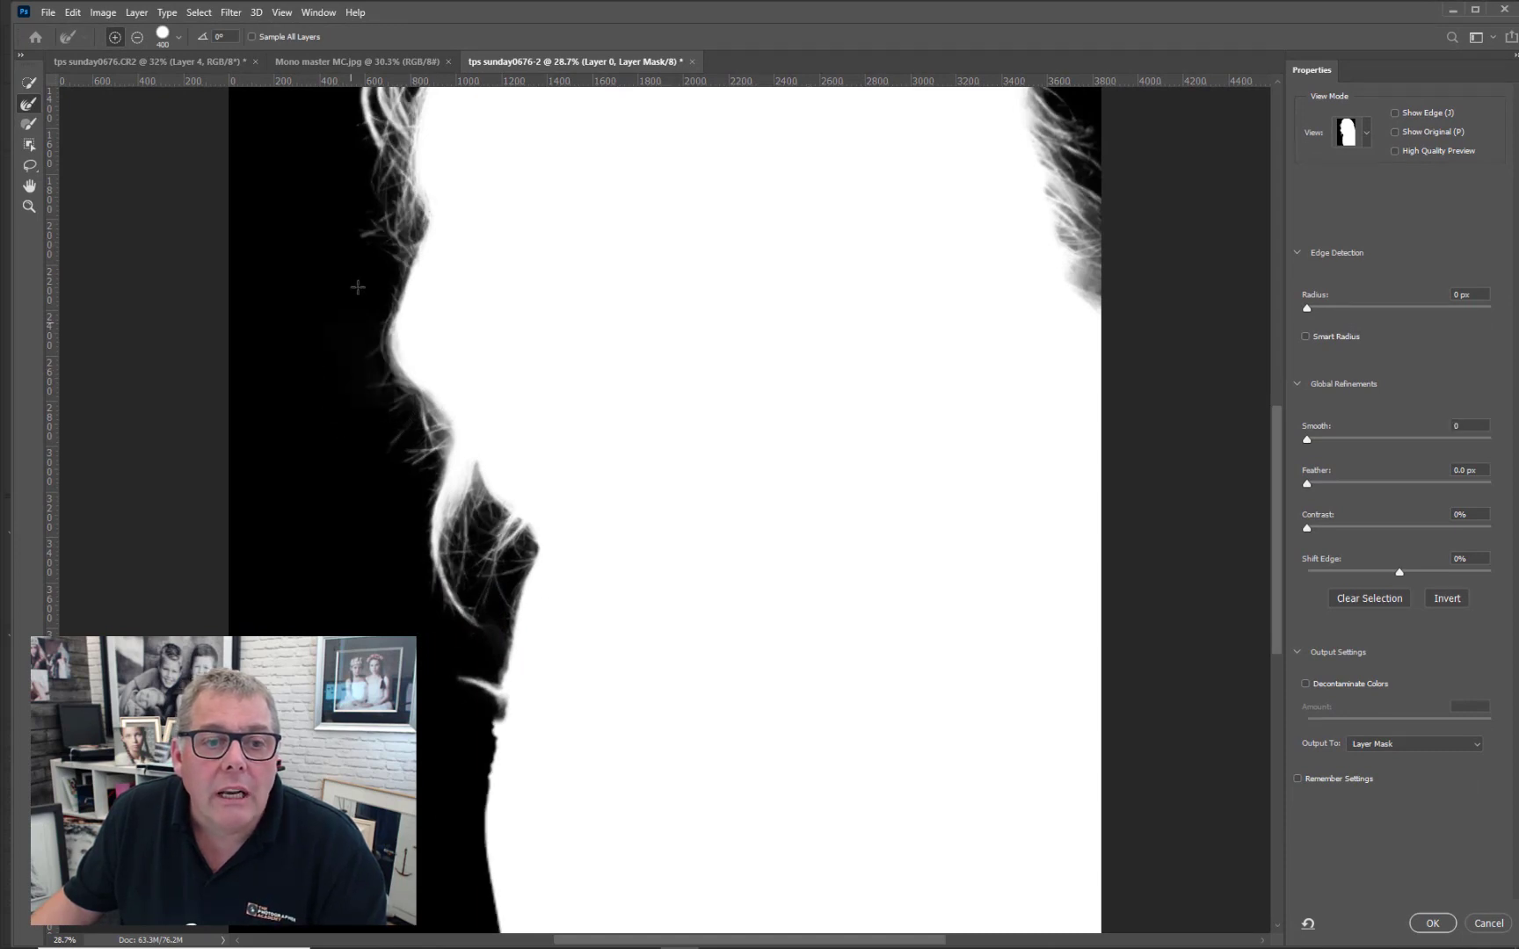
mouse_move(358, 287)
left_mouse_down()
mouse_move(388, 189)
mouse_move(336, 118)
mouse_move(345, 64)
mouse_move(323, 324)
left_mouse_up()
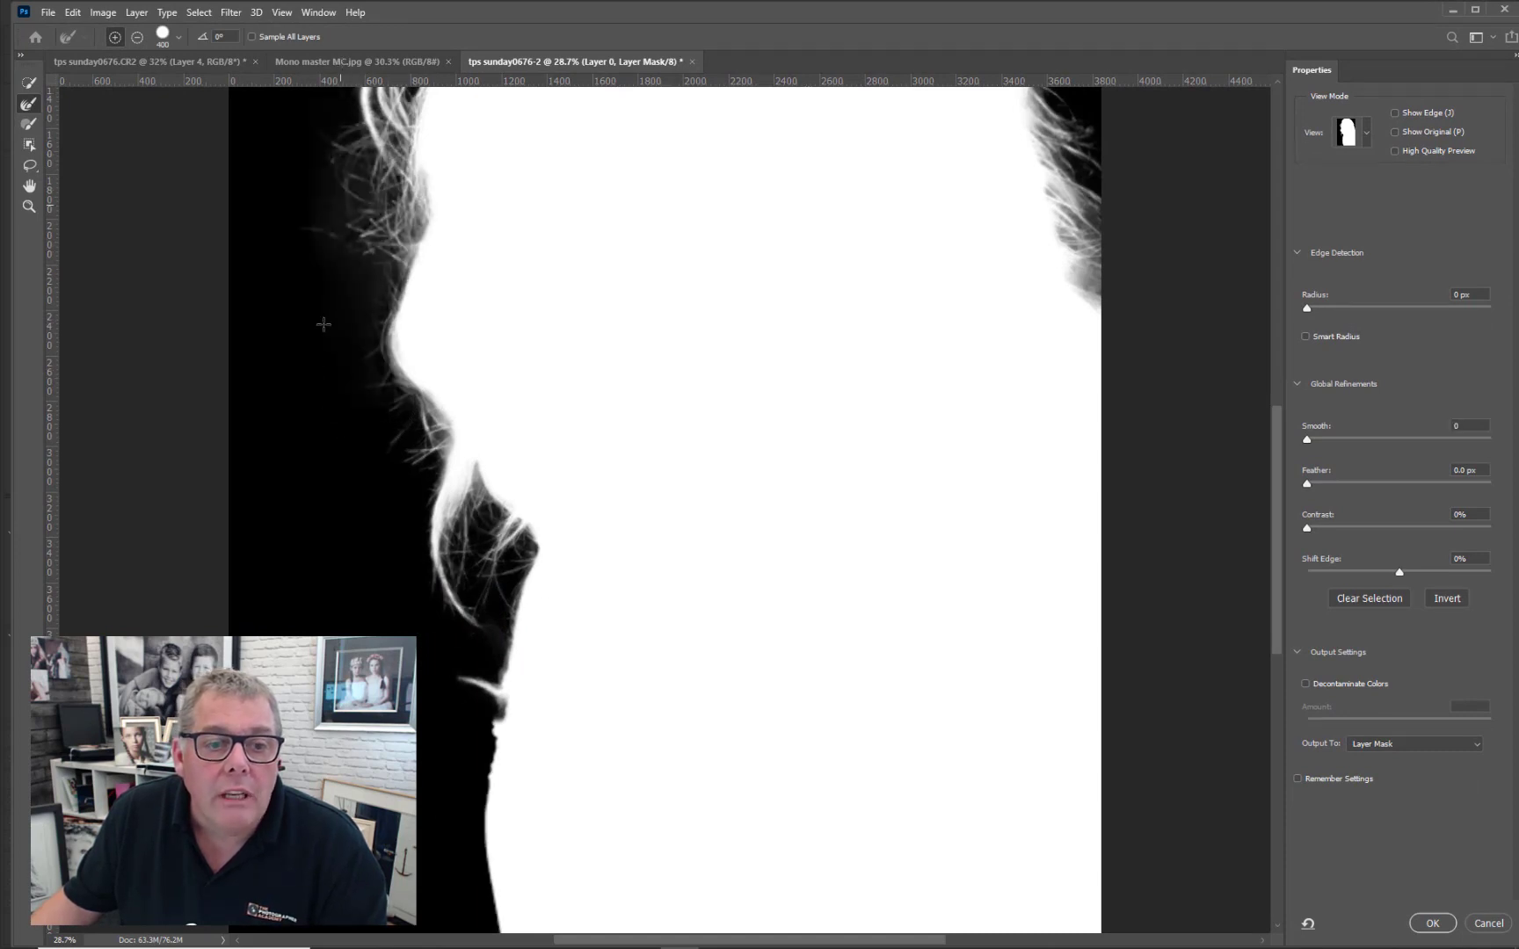
mouse_move(384, 444)
left_mouse_down()
mouse_move(396, 538)
mouse_move(422, 556)
mouse_move(405, 593)
mouse_move(458, 630)
mouse_move(484, 548)
mouse_move(447, 606)
mouse_move(438, 739)
left_mouse_up()
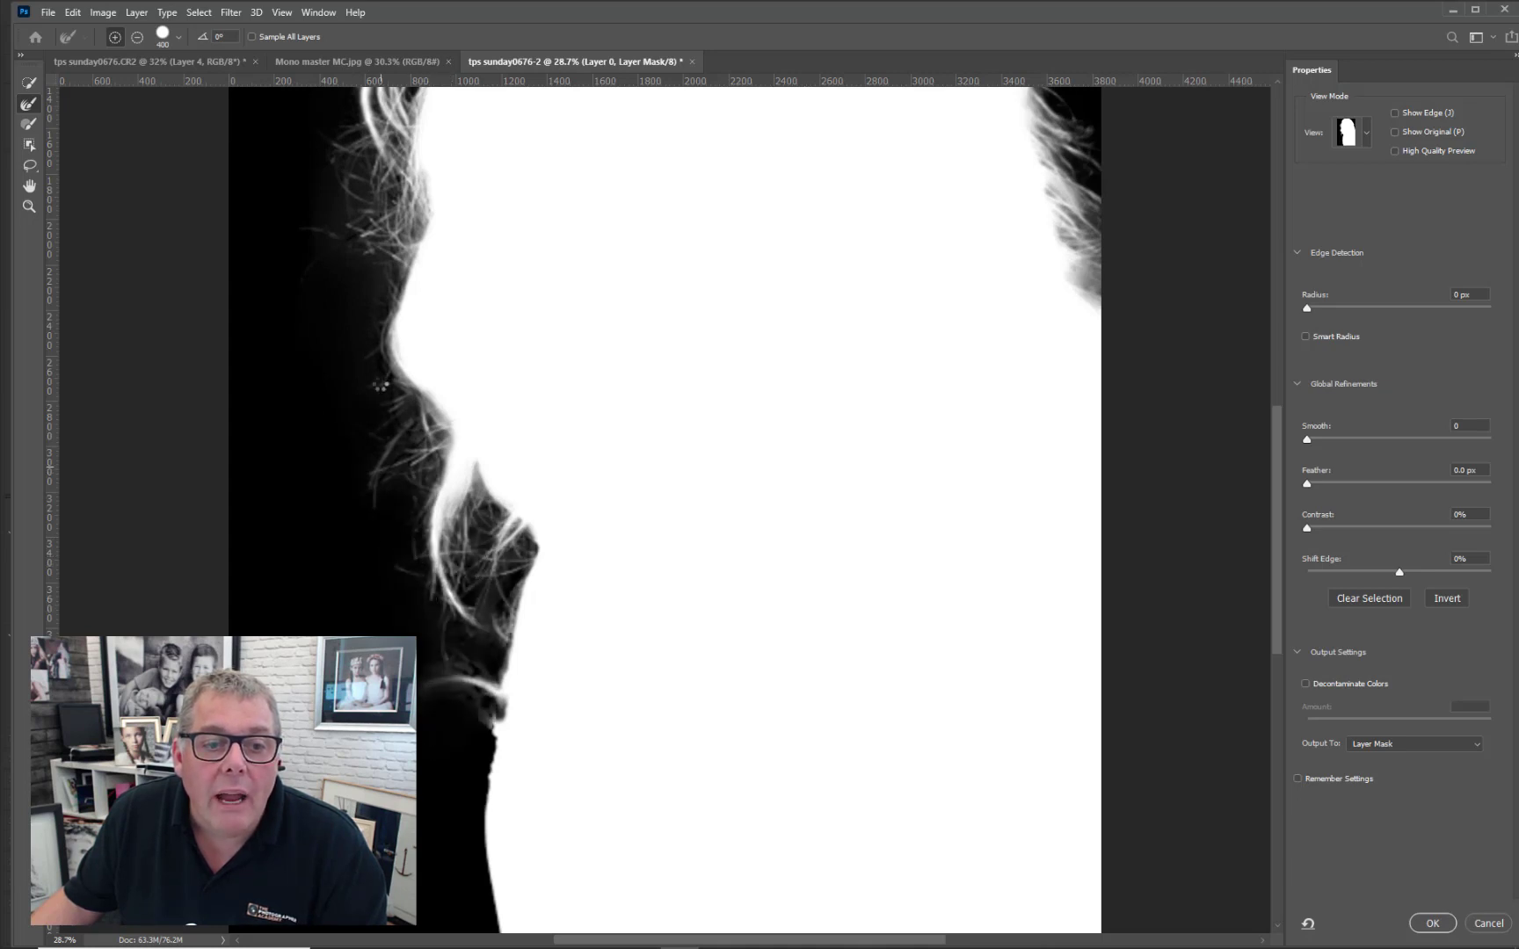
left_click_drag(379, 363, 477, 614)
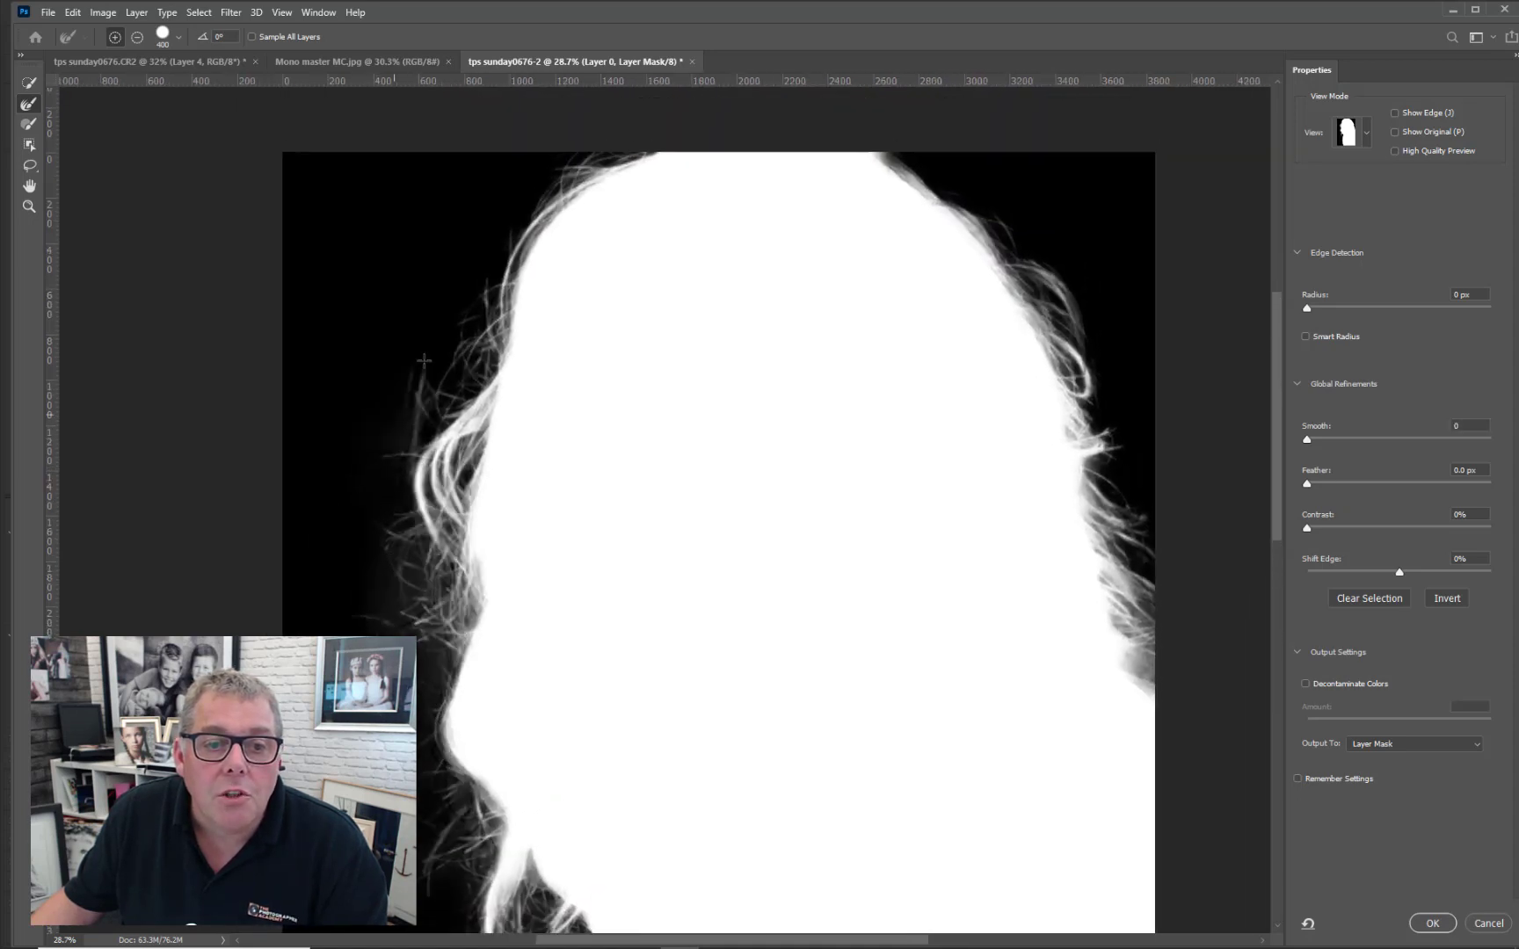
left_click_drag(423, 361, 452, 298)
mouse_move(474, 228)
left_mouse_down()
mouse_move(516, 172)
mouse_move(642, 127)
mouse_move(1005, 161)
mouse_move(924, 148)
mouse_move(992, 182)
left_mouse_up()
mouse_move(1068, 238)
left_mouse_down()
mouse_move(1131, 381)
mouse_move(1178, 567)
left_mouse_up()
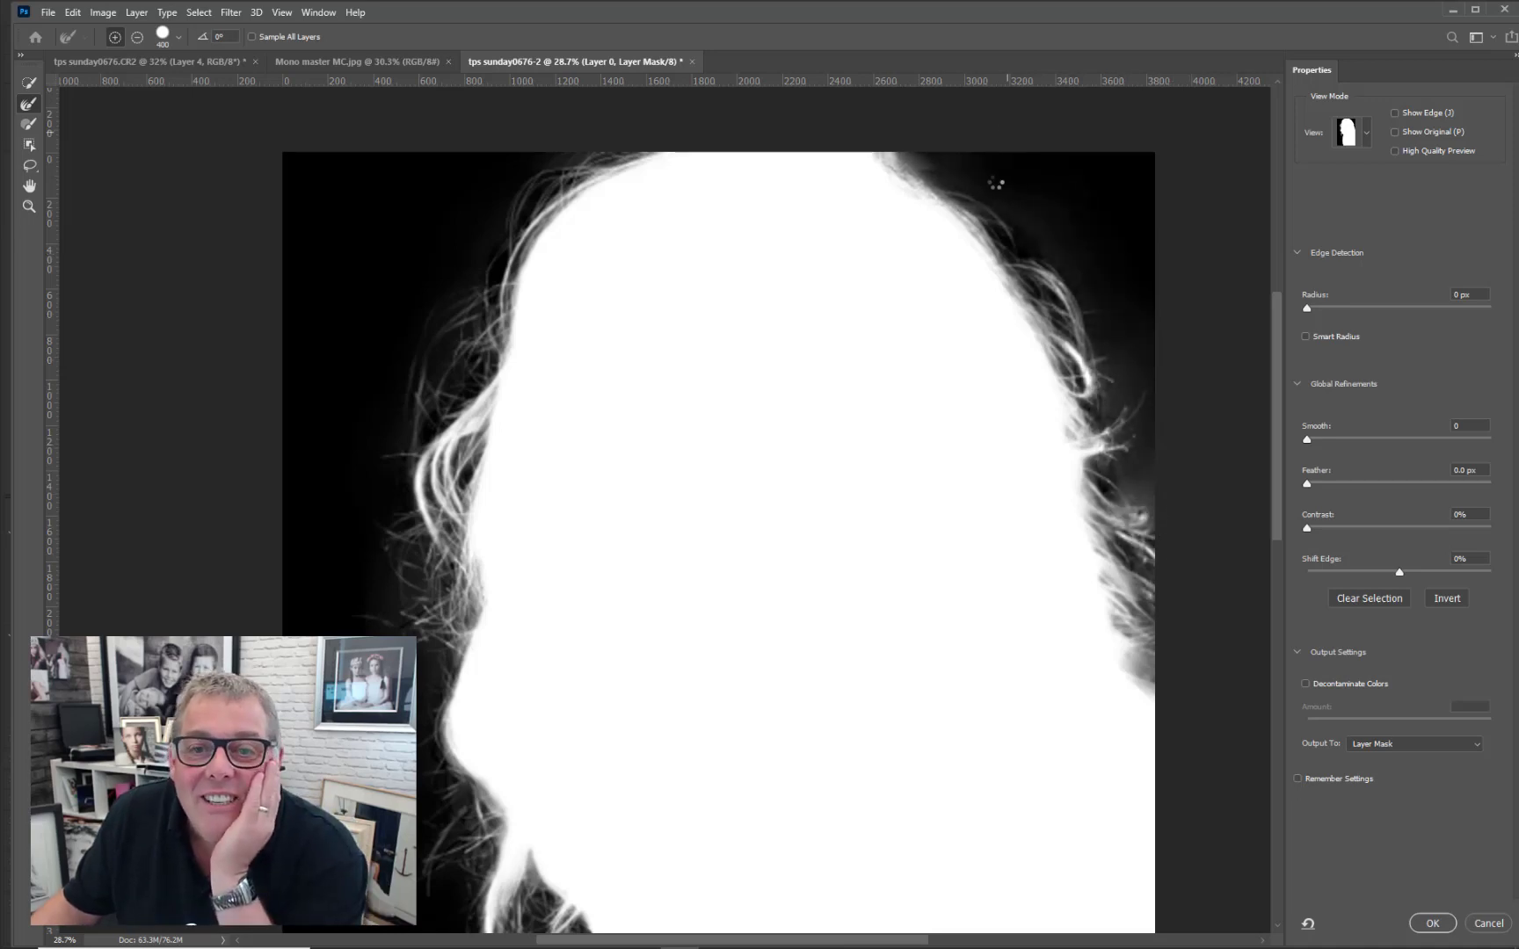
Brush over the remaining hair edges on both sides of the head and apply the refinements to the layer mask.
mouse_move(990, 142)
left_mouse_down()
mouse_move(975, 202)
mouse_move(1010, 167)
left_mouse_up()
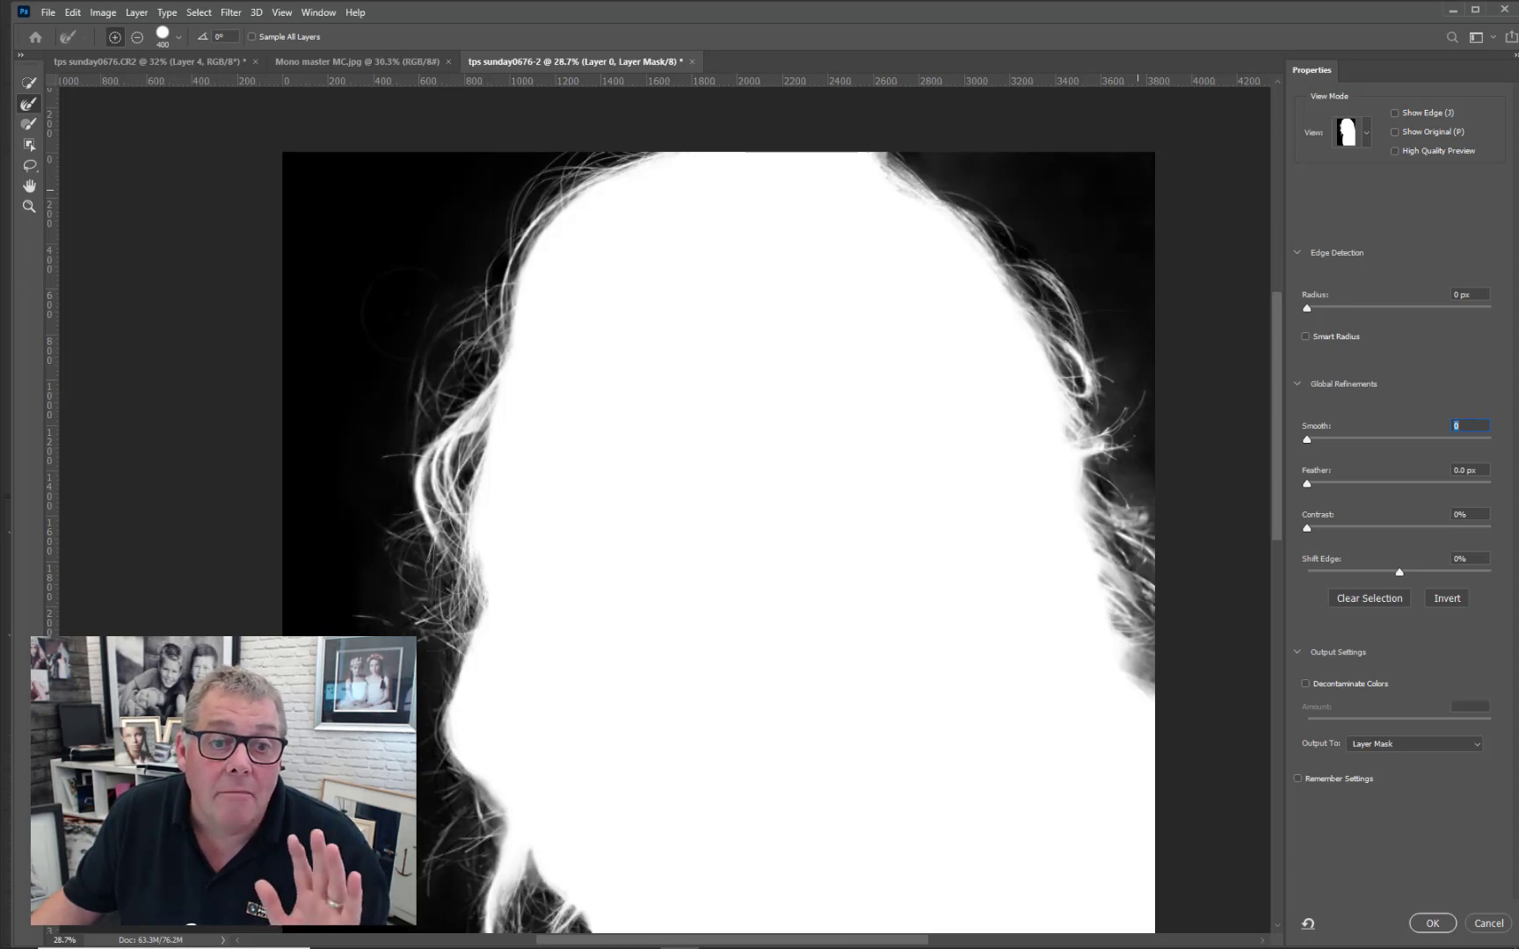
left_click_drag(400, 312, 422, 527)
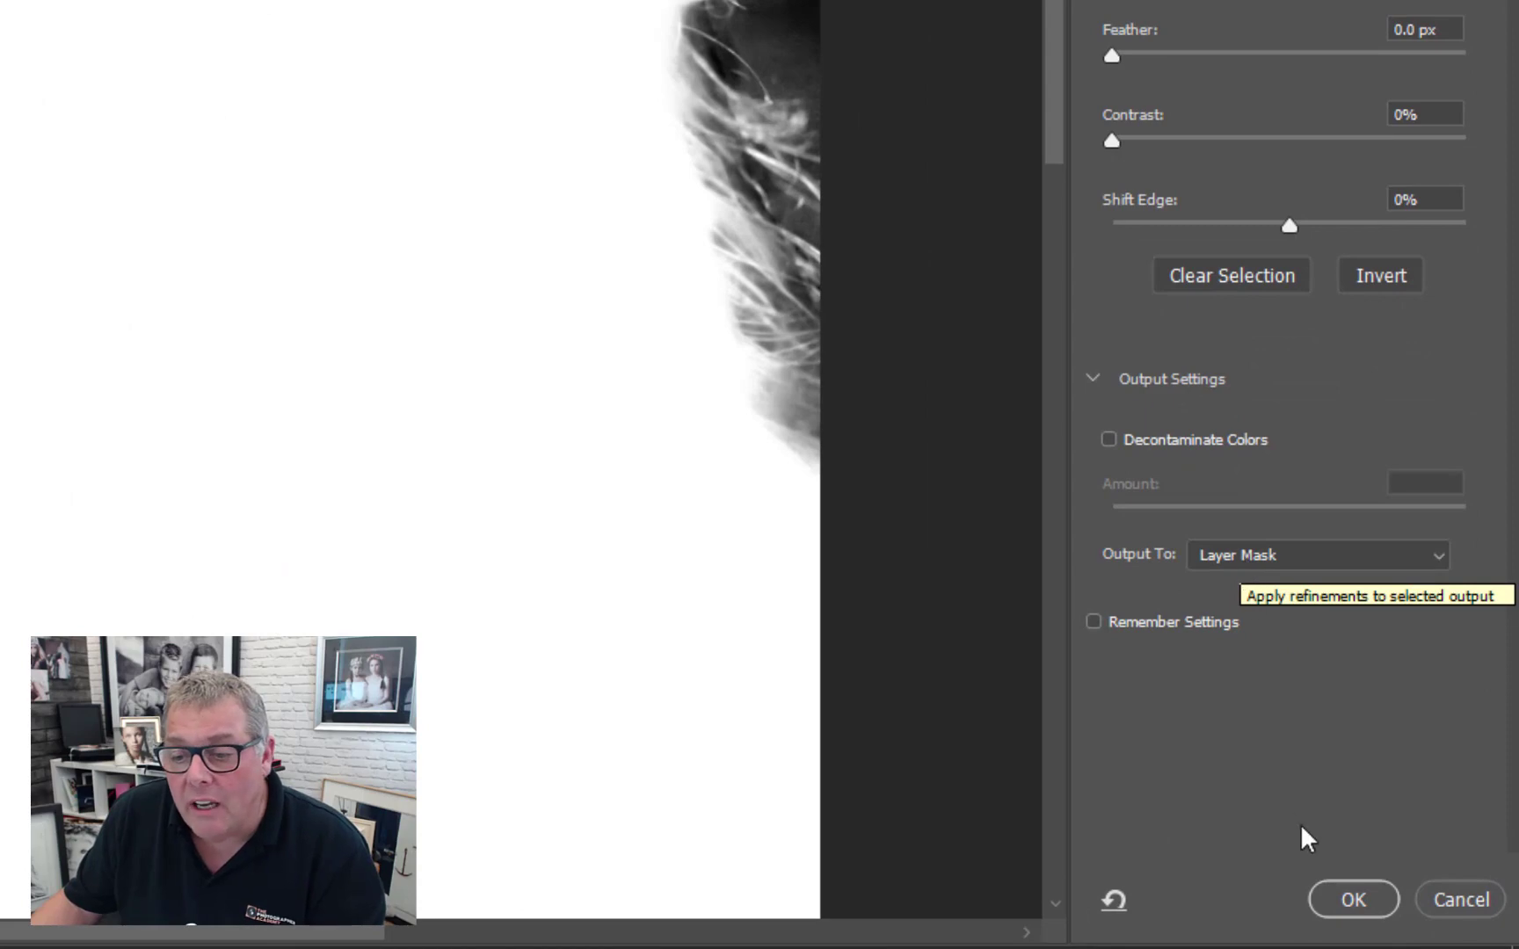
left_click(1351, 899)
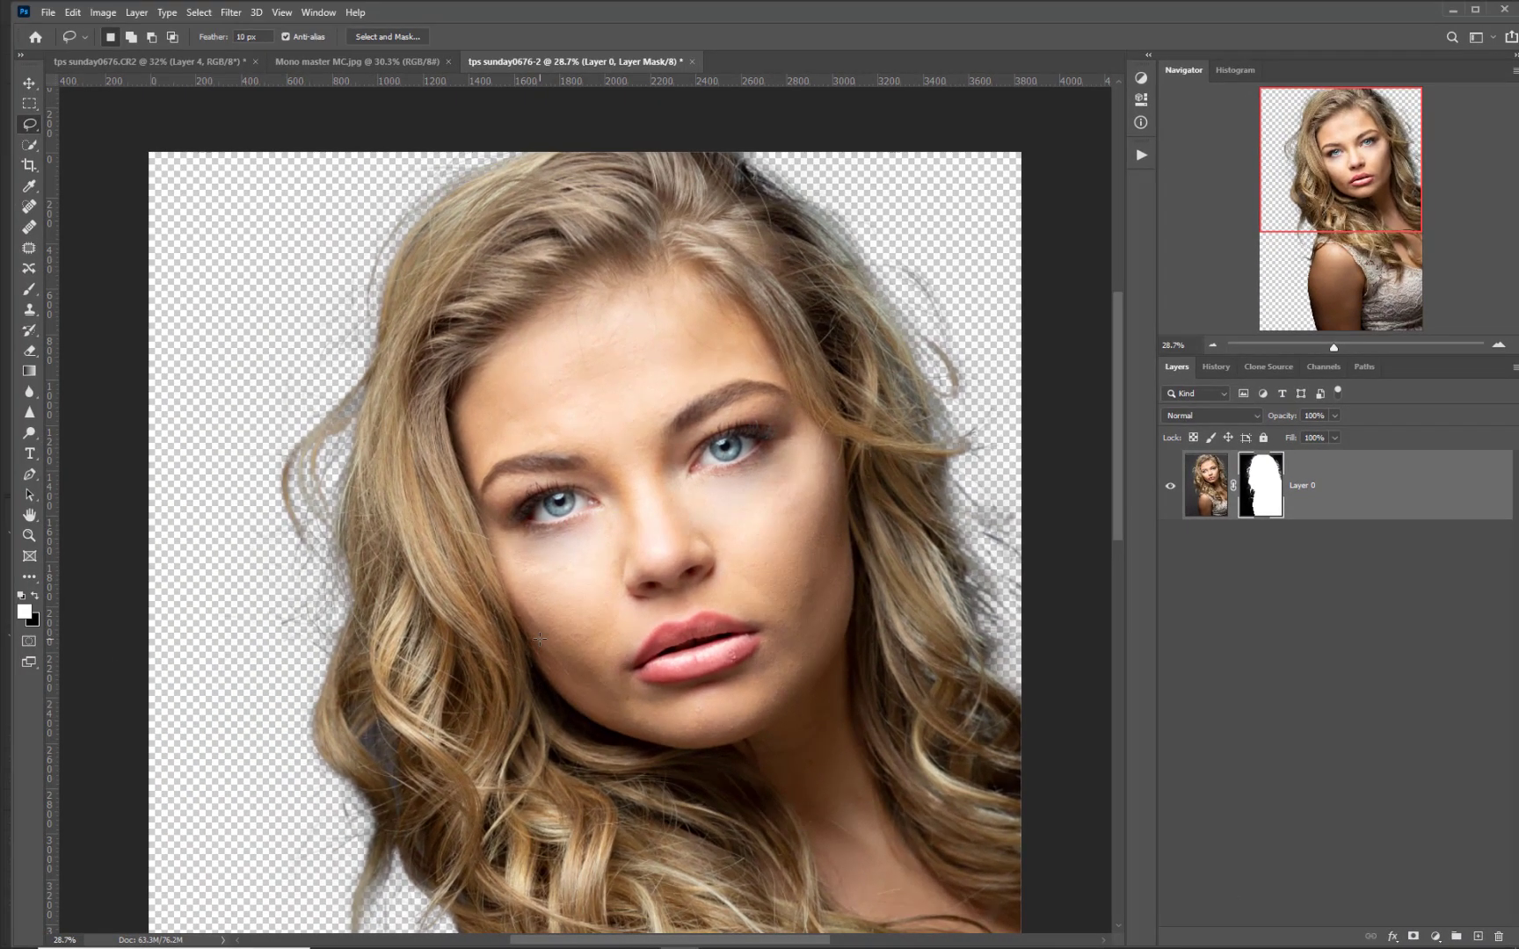
Reopen the layer mask in Select and Mask, check the cut-out in Onion Skin view, and accept the mask.
scroll(539, 639, "down", 3)
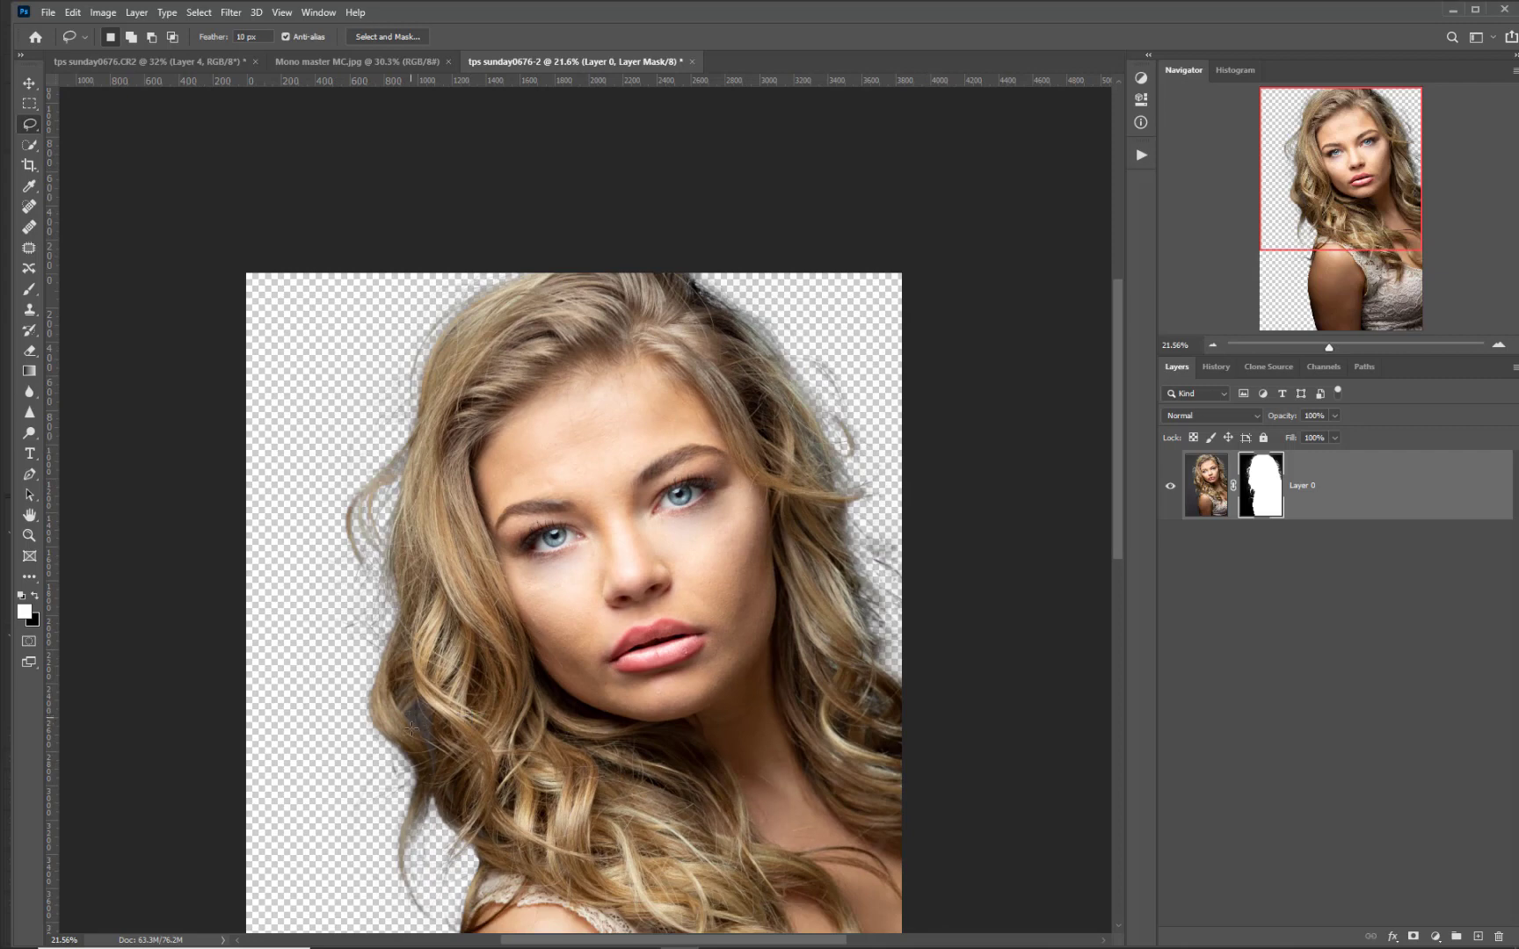
double_click(1257, 482)
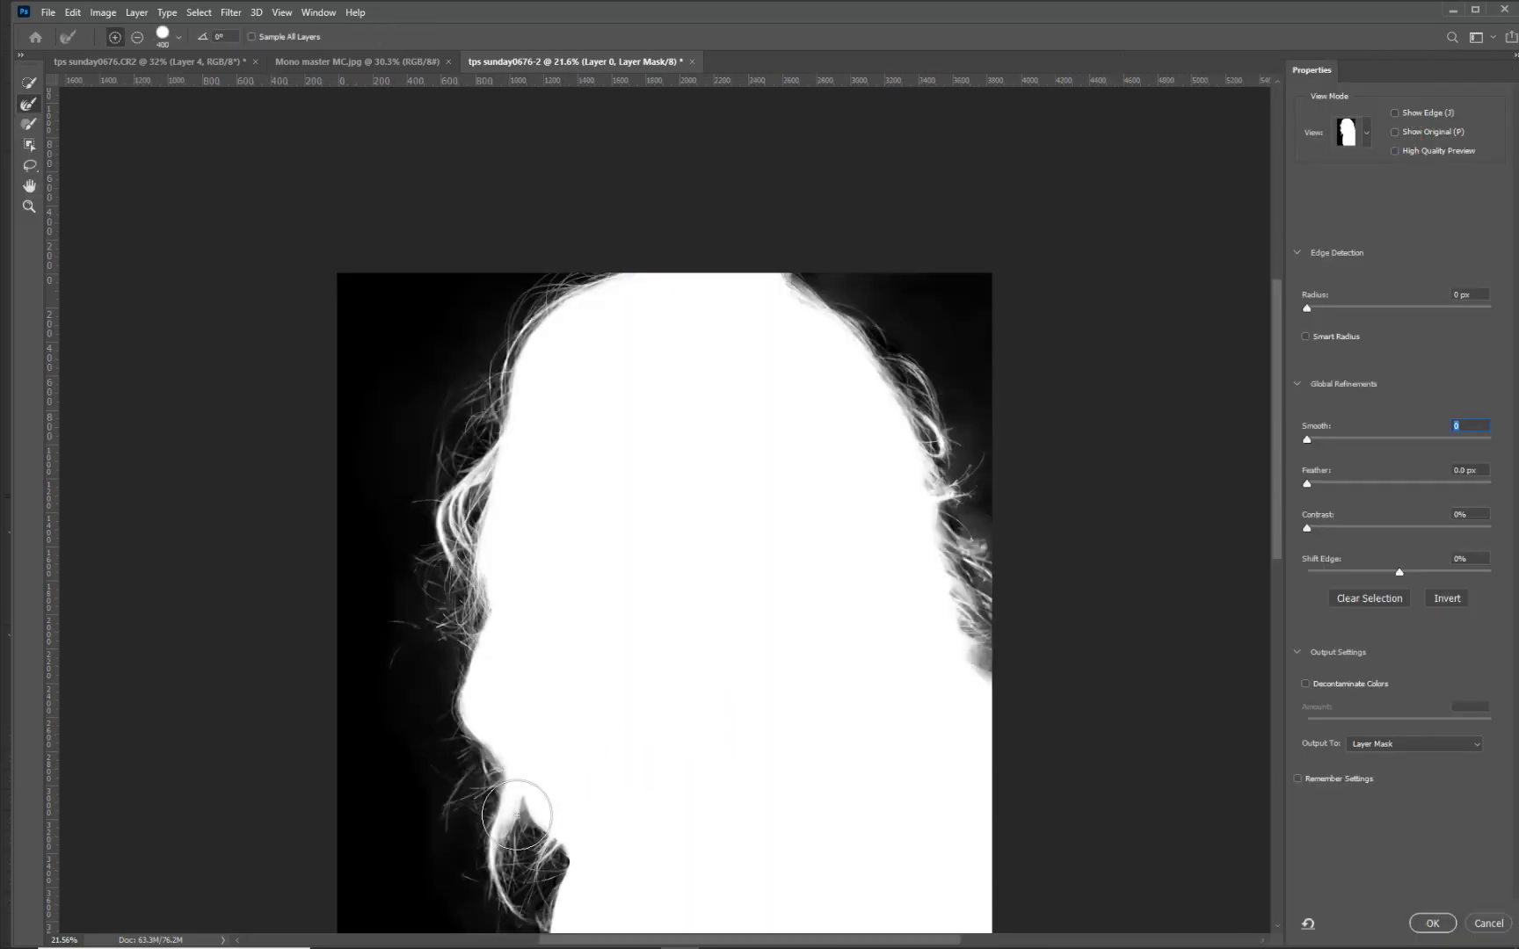
left_click(1365, 136)
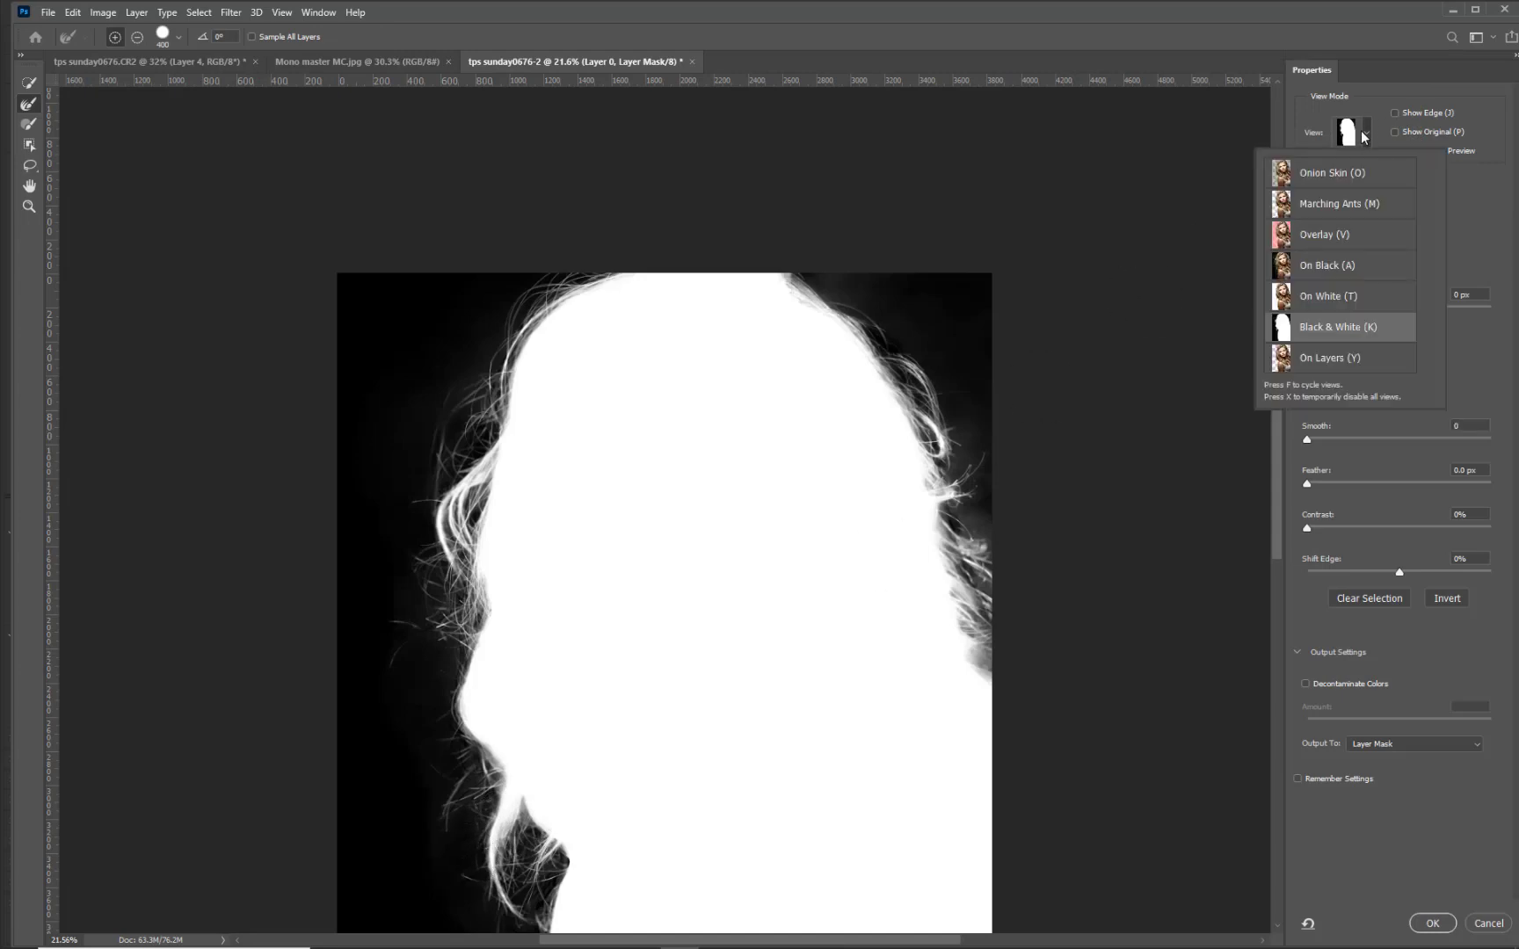
left_click(1349, 172)
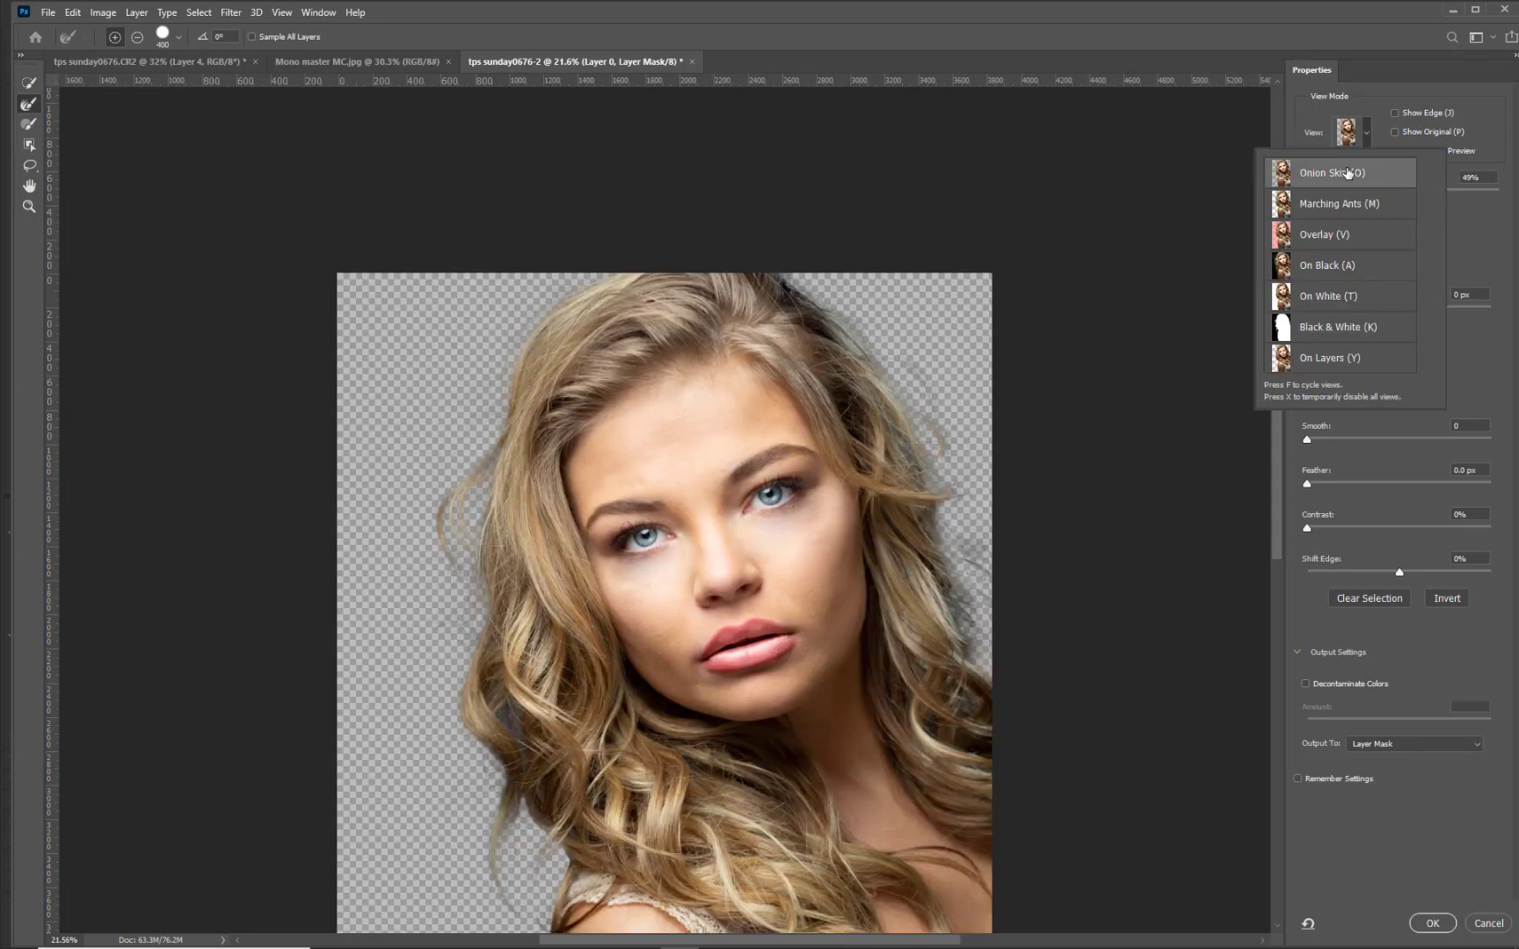
left_click(446, 772)
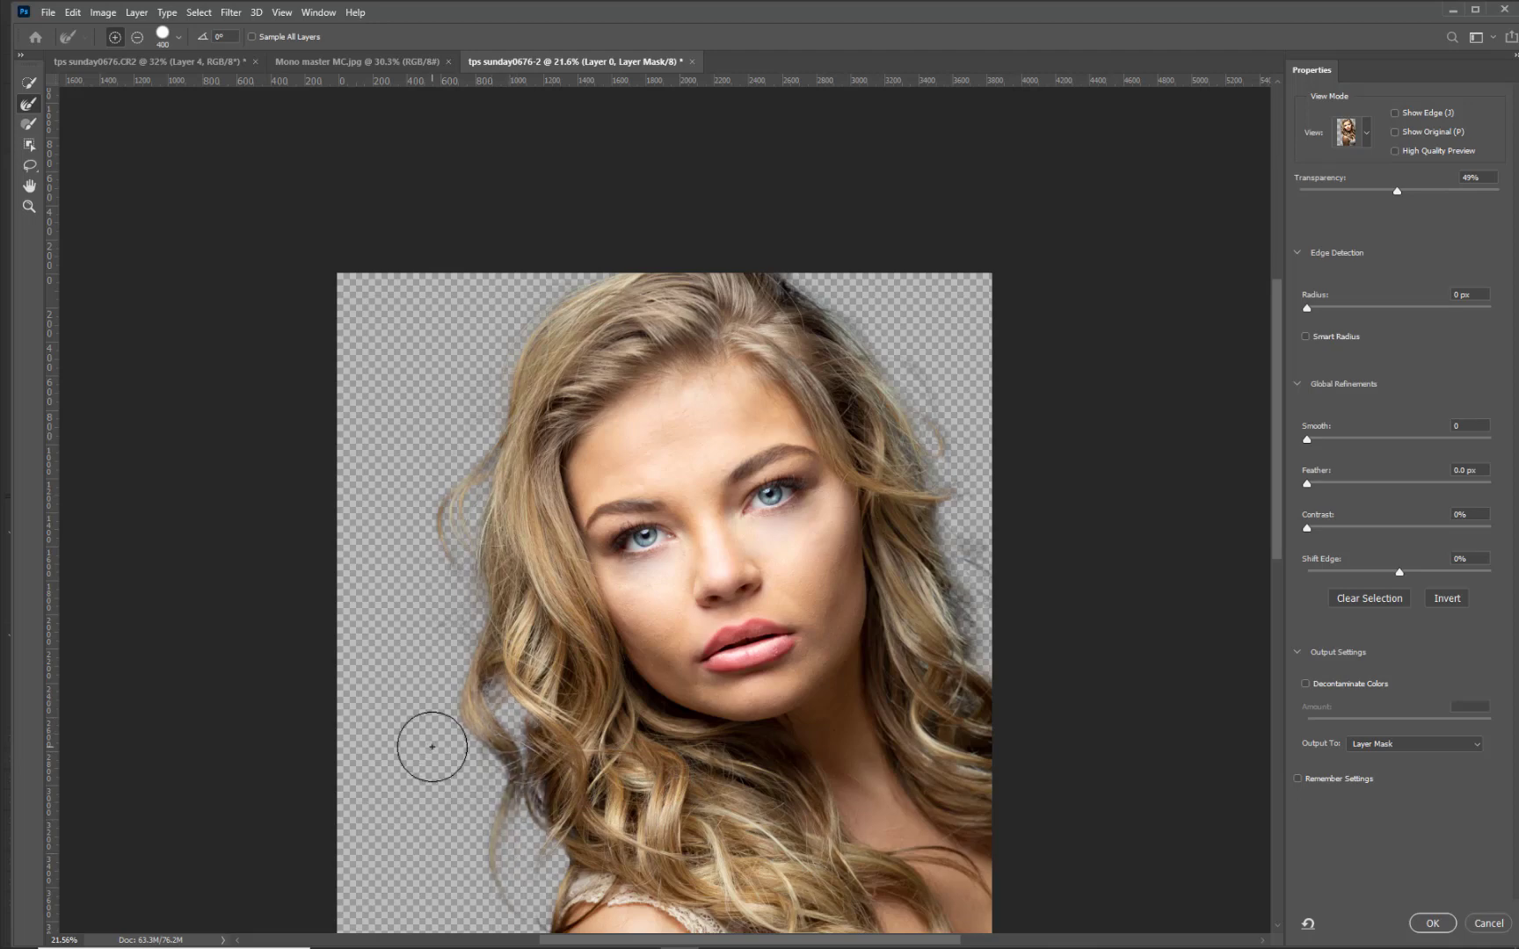
left_click(1432, 923)
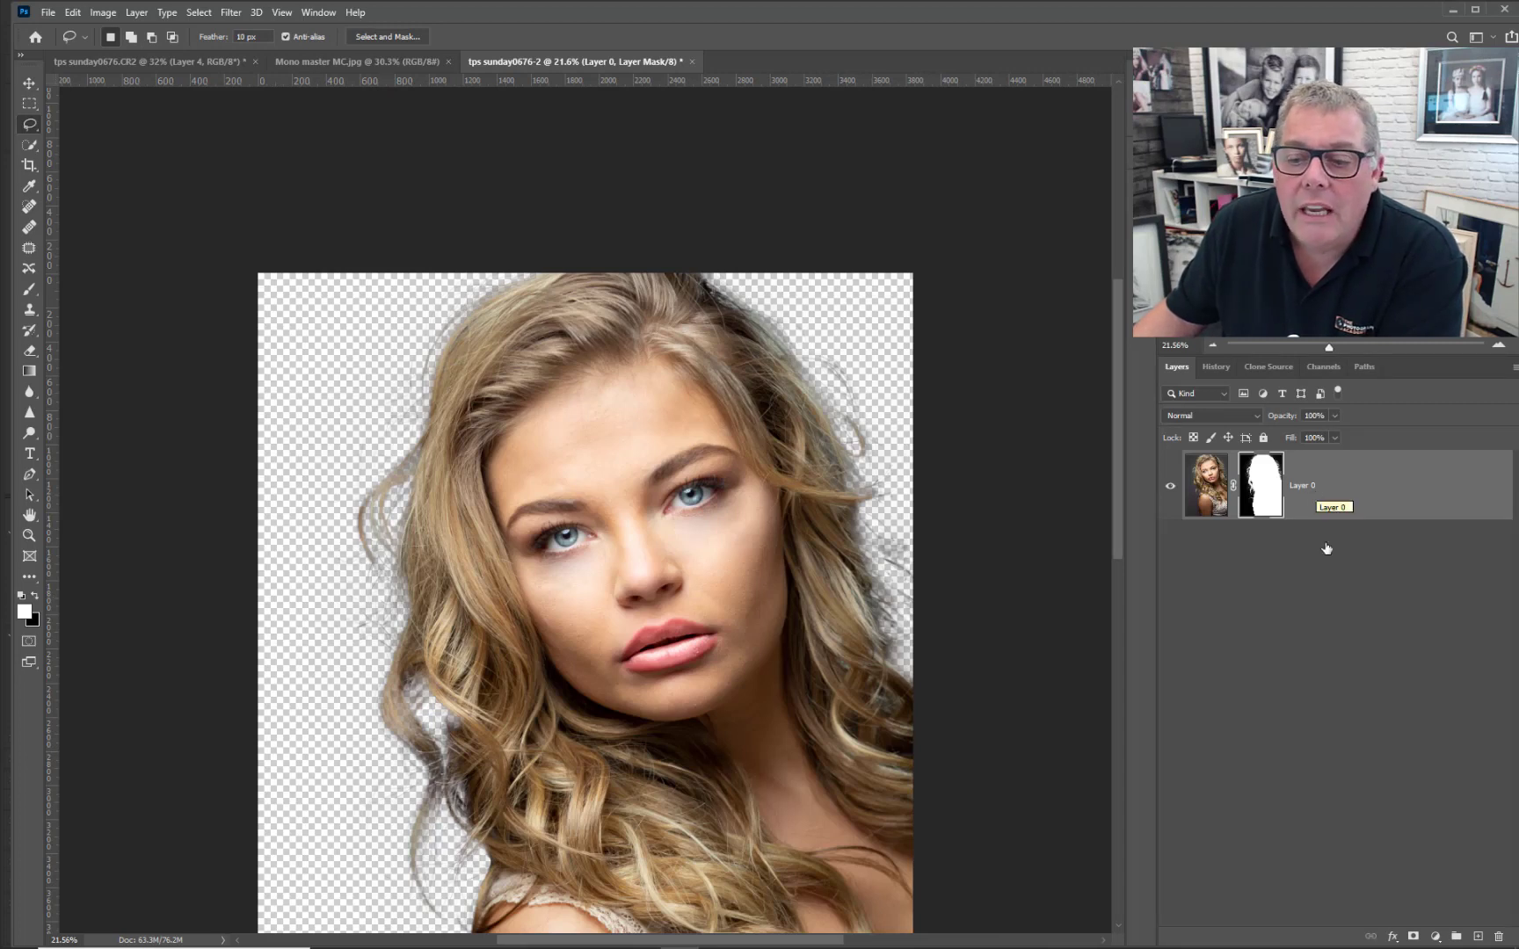
Add a new layer, fill it with black, and place it beneath the masked portrait layer.
left_click(1478, 937)
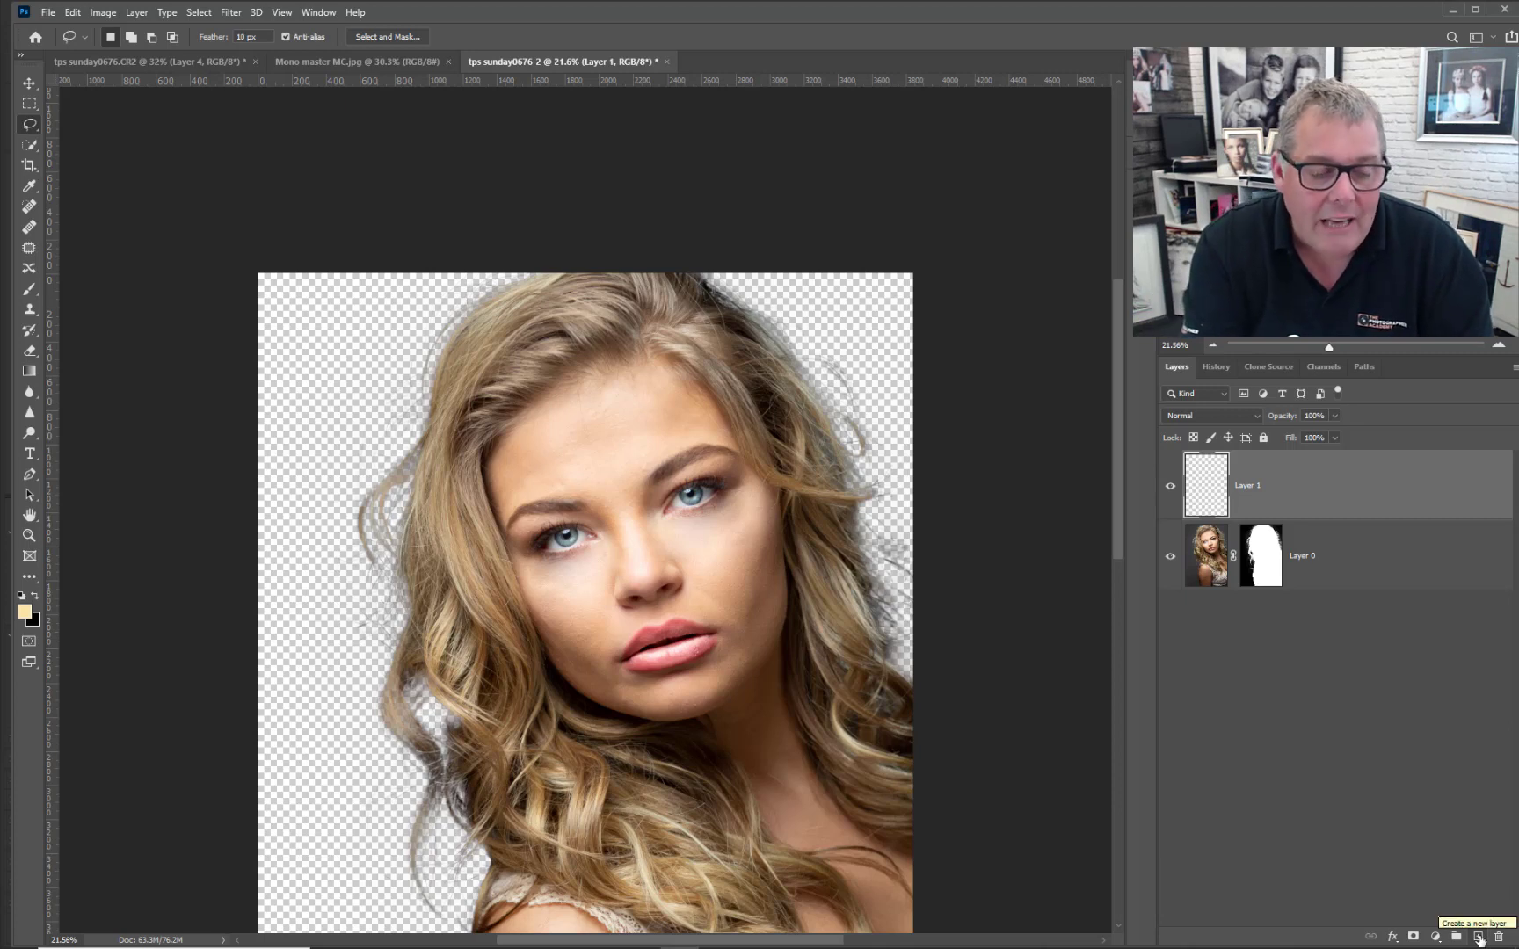
key("d")
key("ctrl+BackSpace")
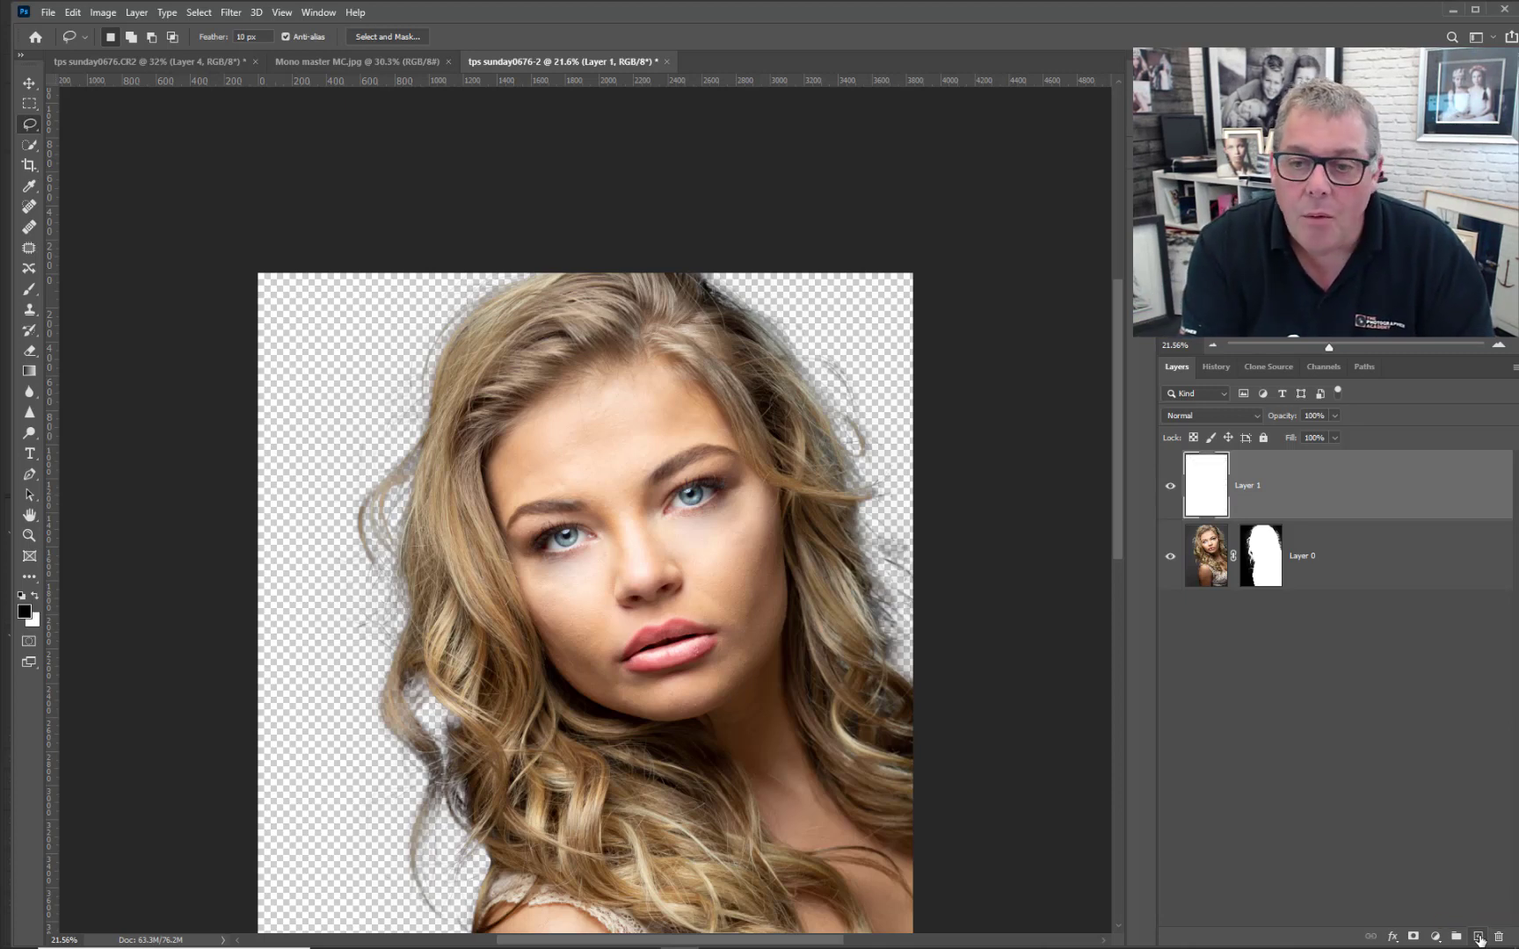
key("alt+BackSpace")
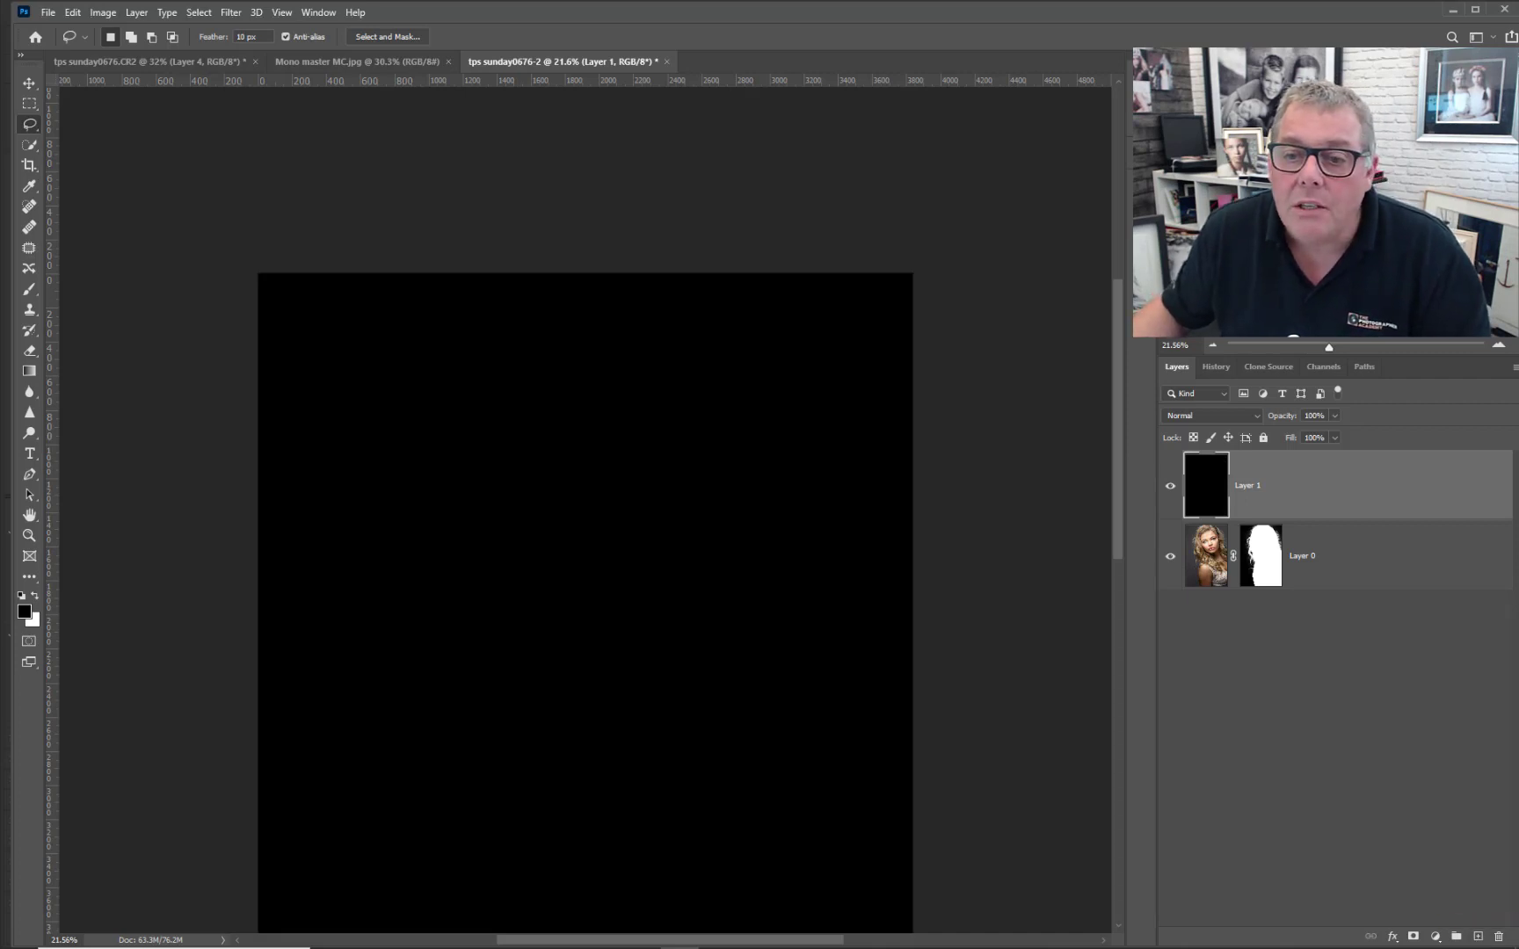
left_click_drag(1333, 494, 1326, 576)
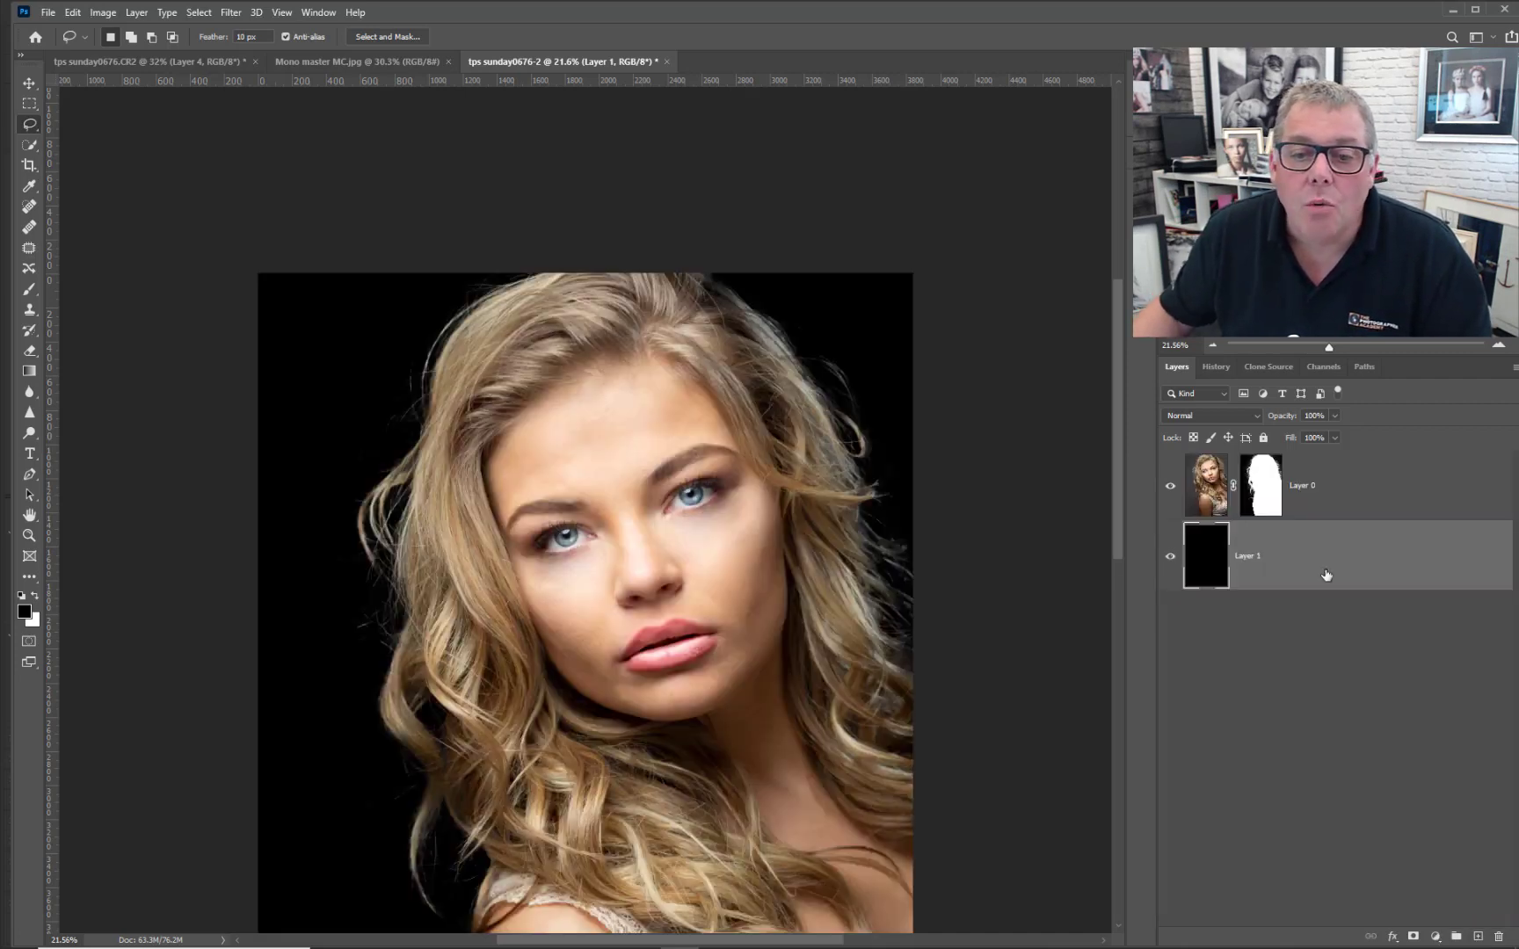
scroll(498, 501, "down", 3)
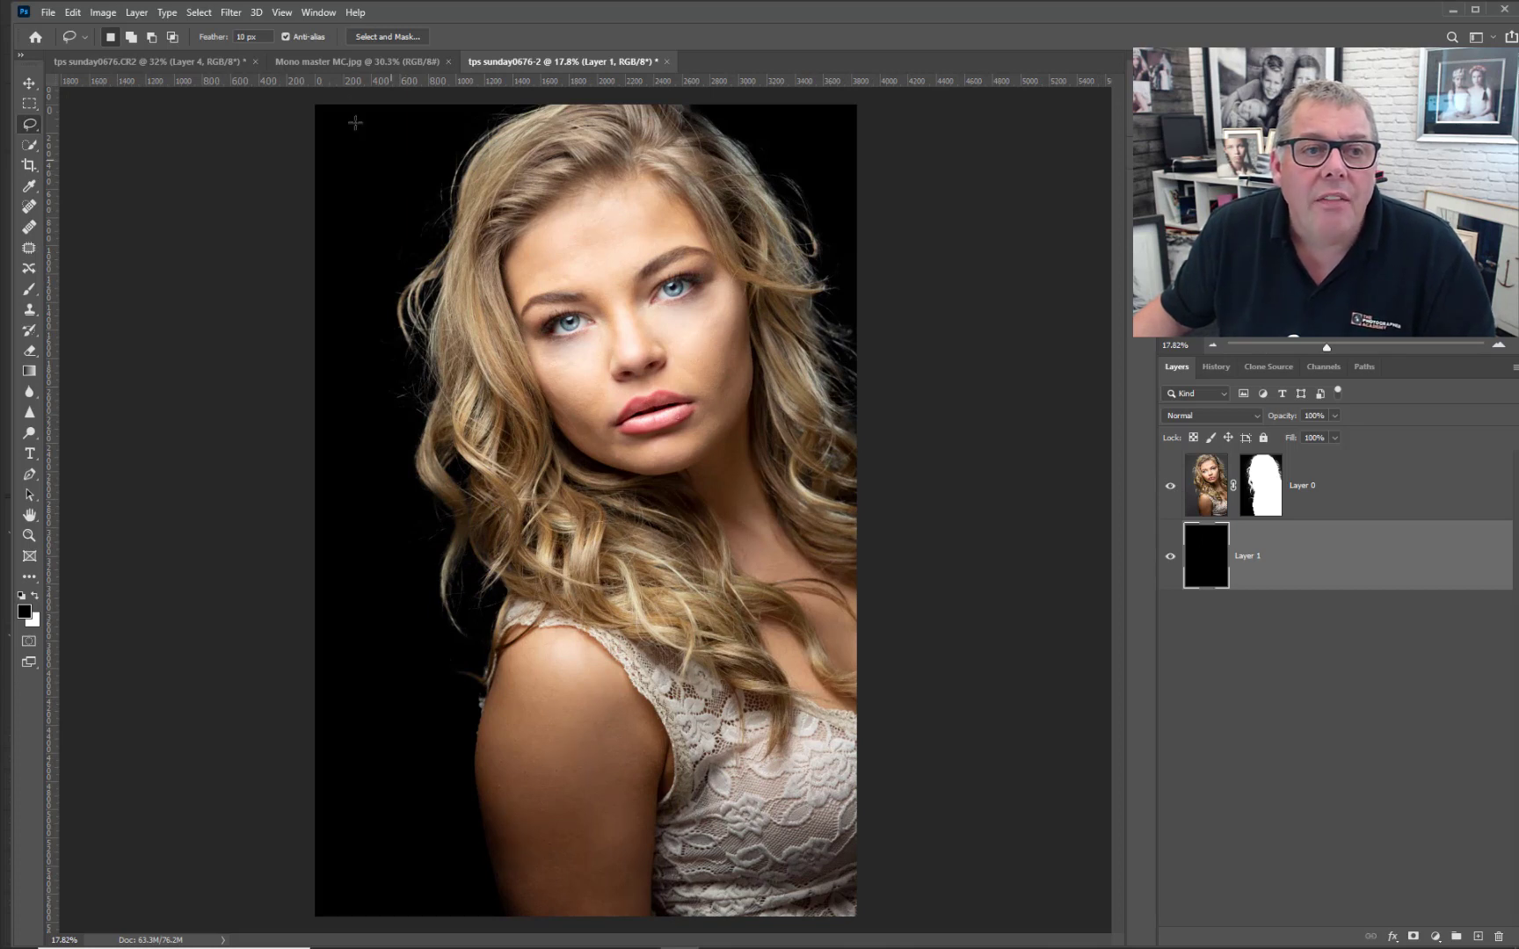
Copy the cloudy texture from Mono master MC.jpg into the portrait document, between the portrait and the black layer.
left_click(356, 63)
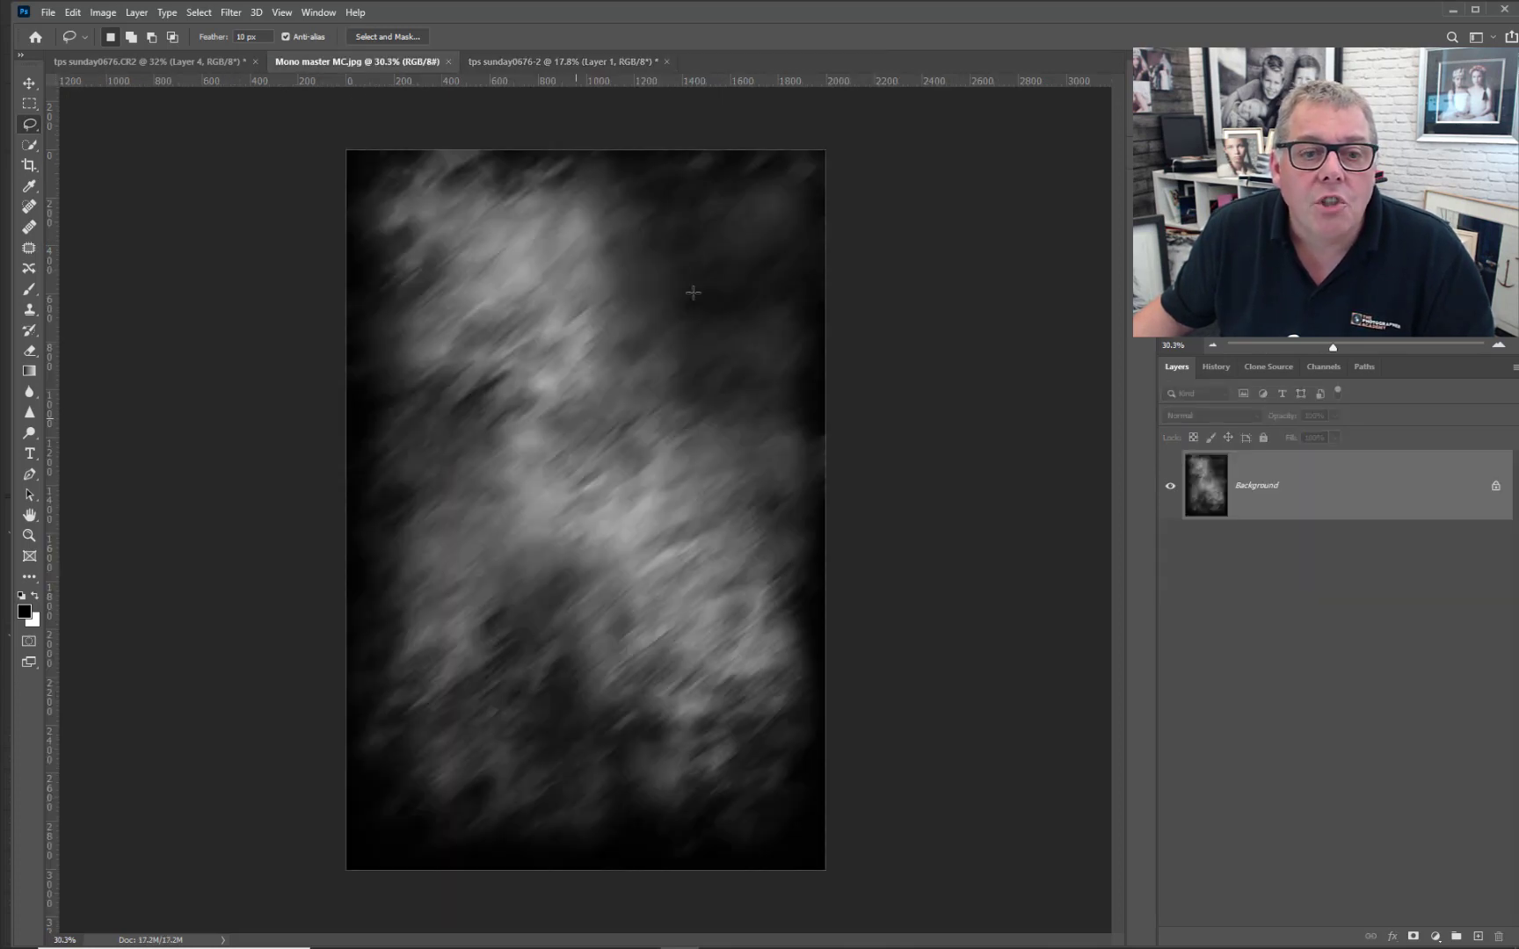
left_click(29, 83)
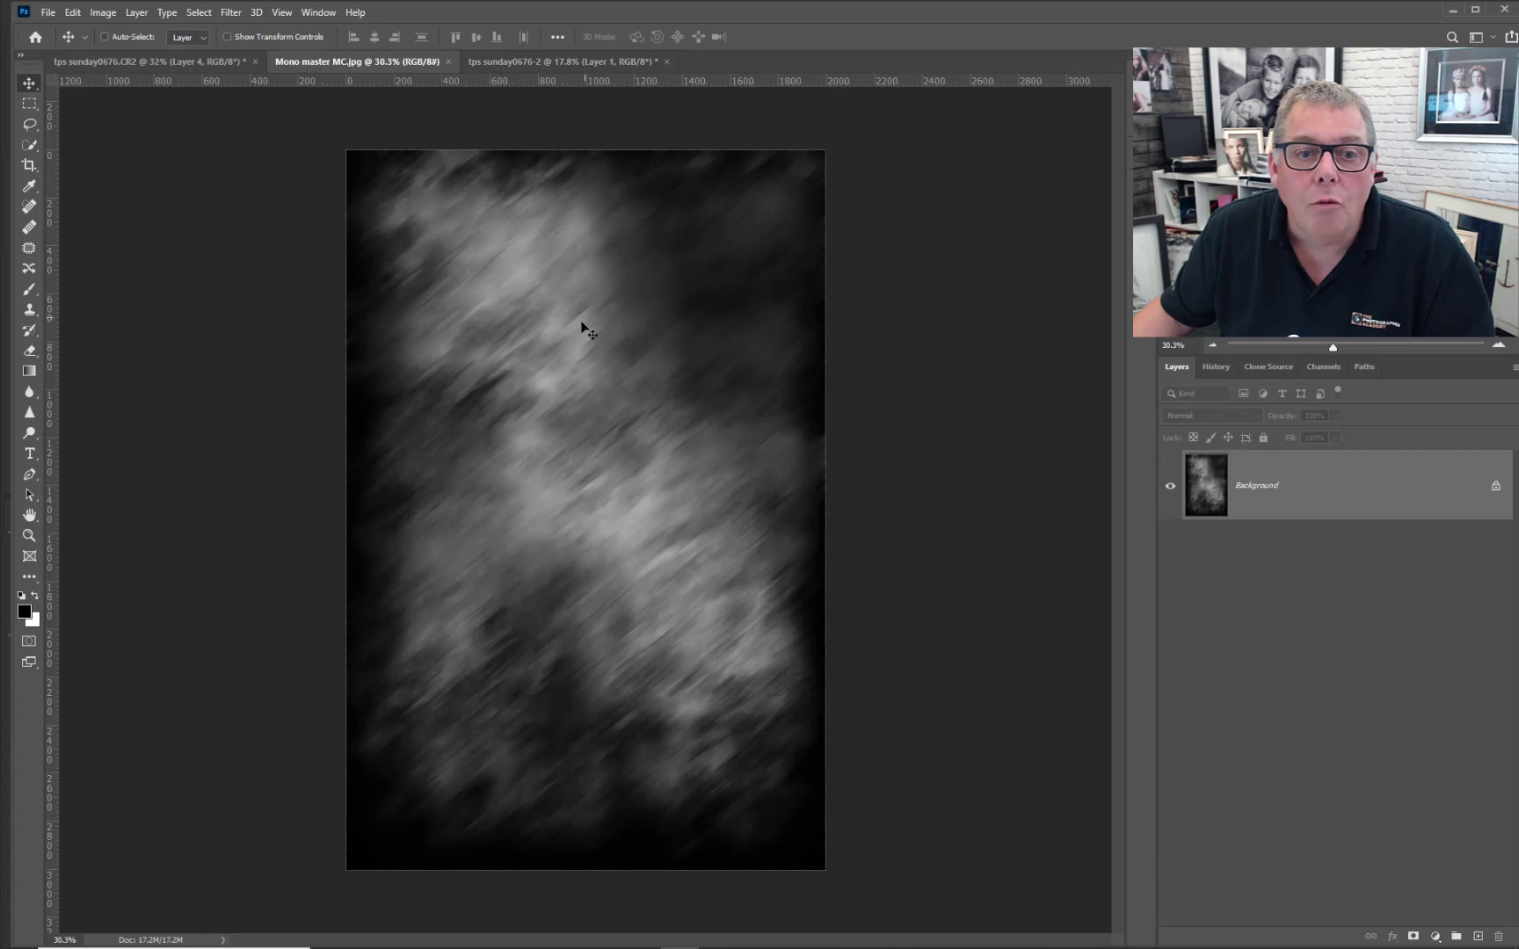
left_click_drag(581, 326, 529, 257)
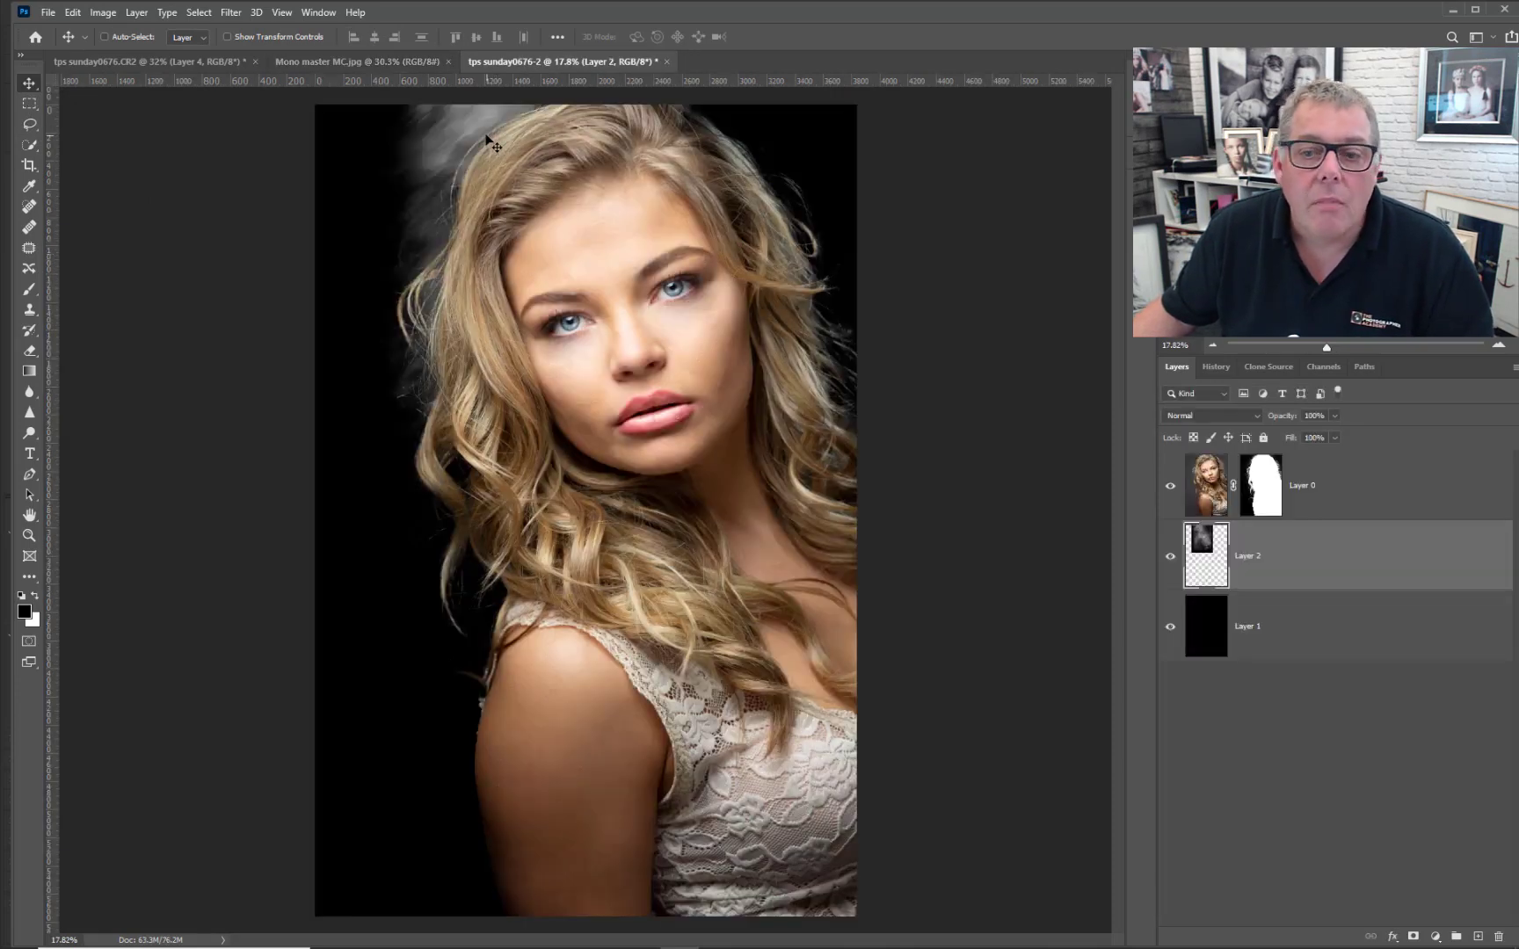
Align the texture with the canvas's upper-left corner and scale it up with Free Transform to cover the whole background.
left_click_drag(488, 141, 384, 194)
key("ctrl+t")
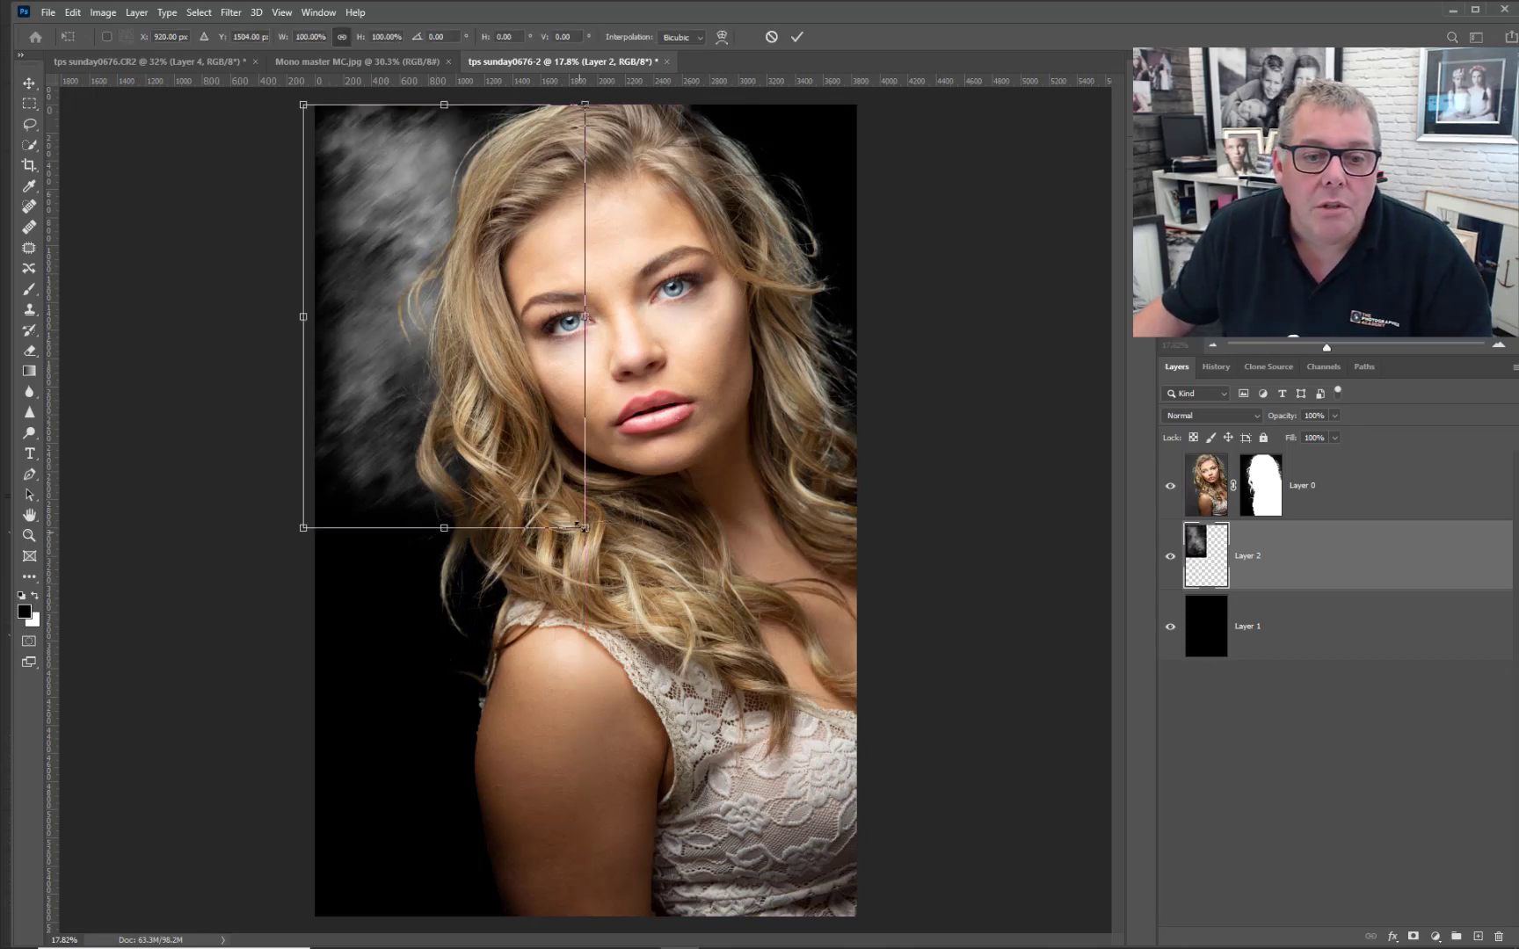
left_click_drag(585, 527, 1063, 945)
key("Return")
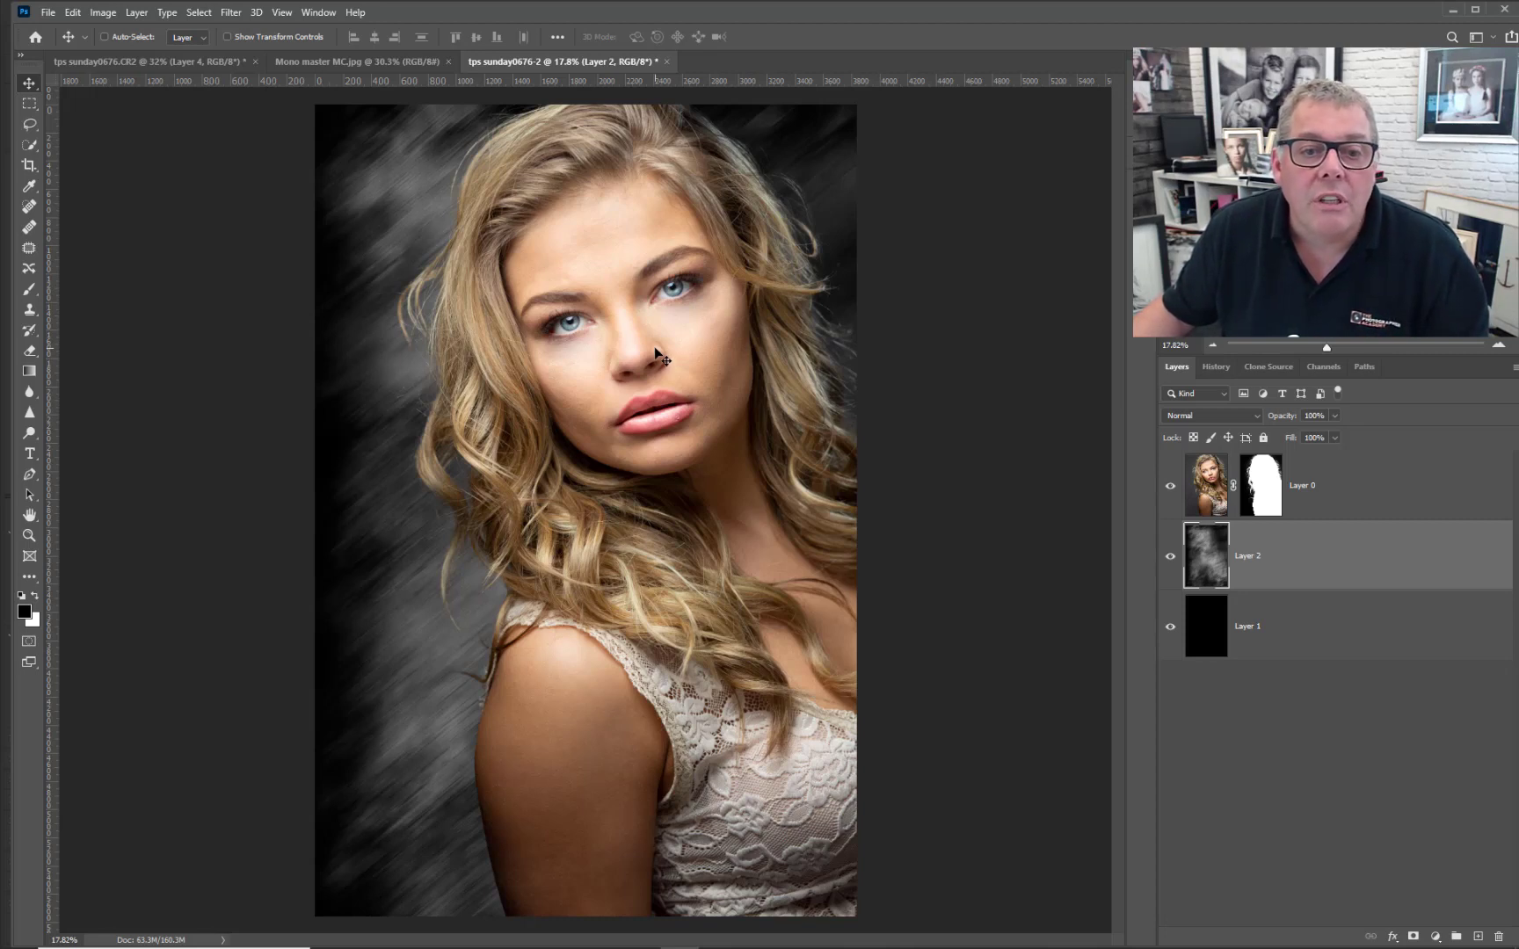
left_click(1212, 482)
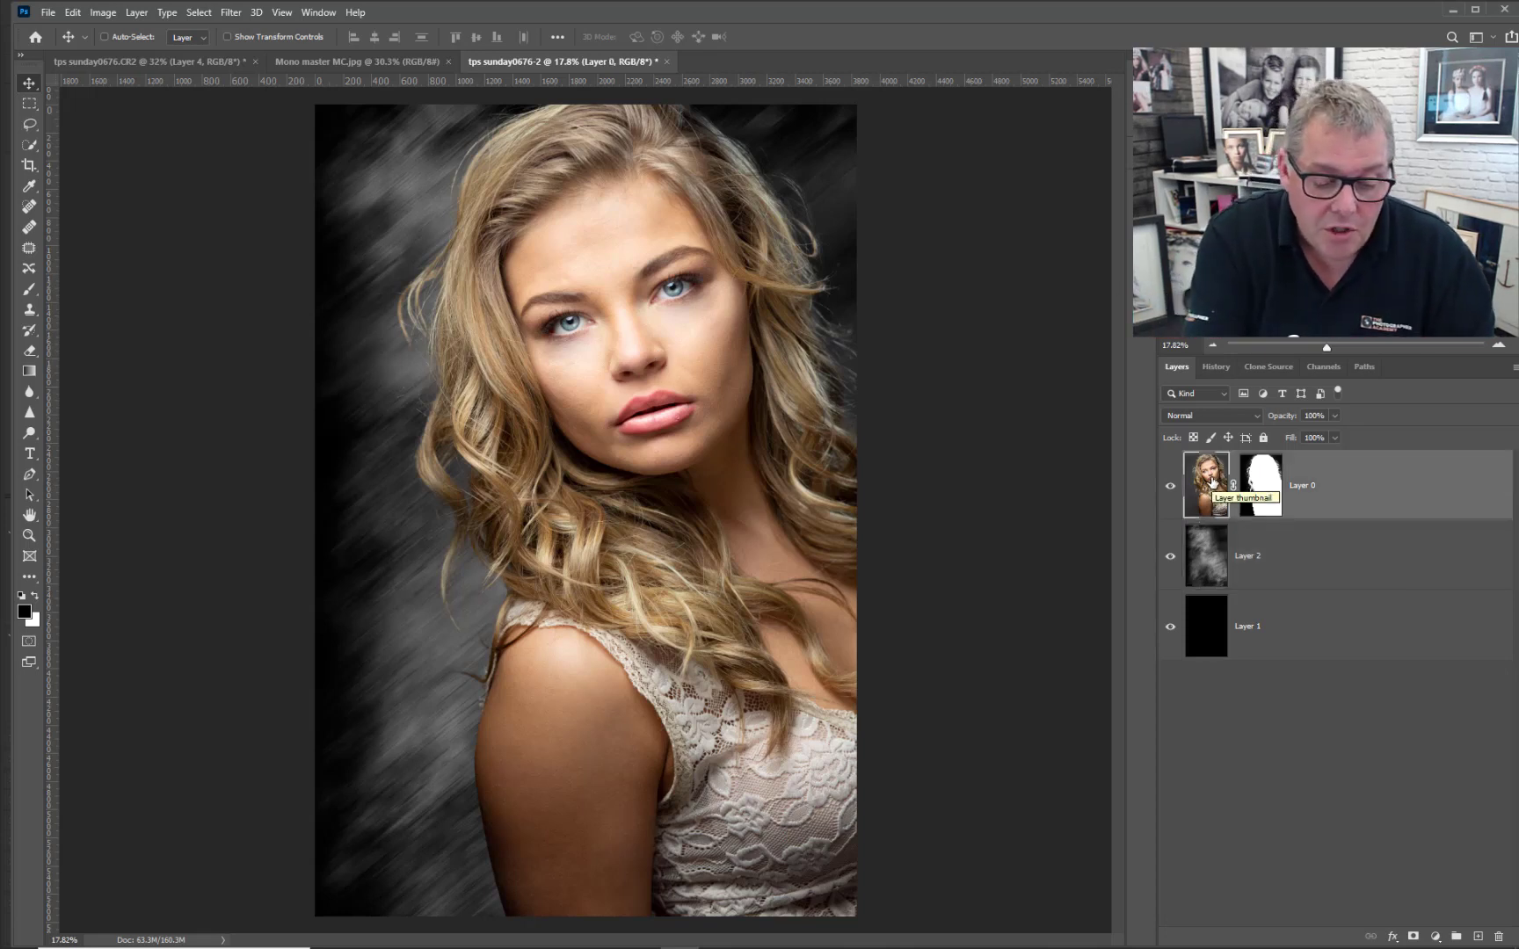
key("ctrl+j")
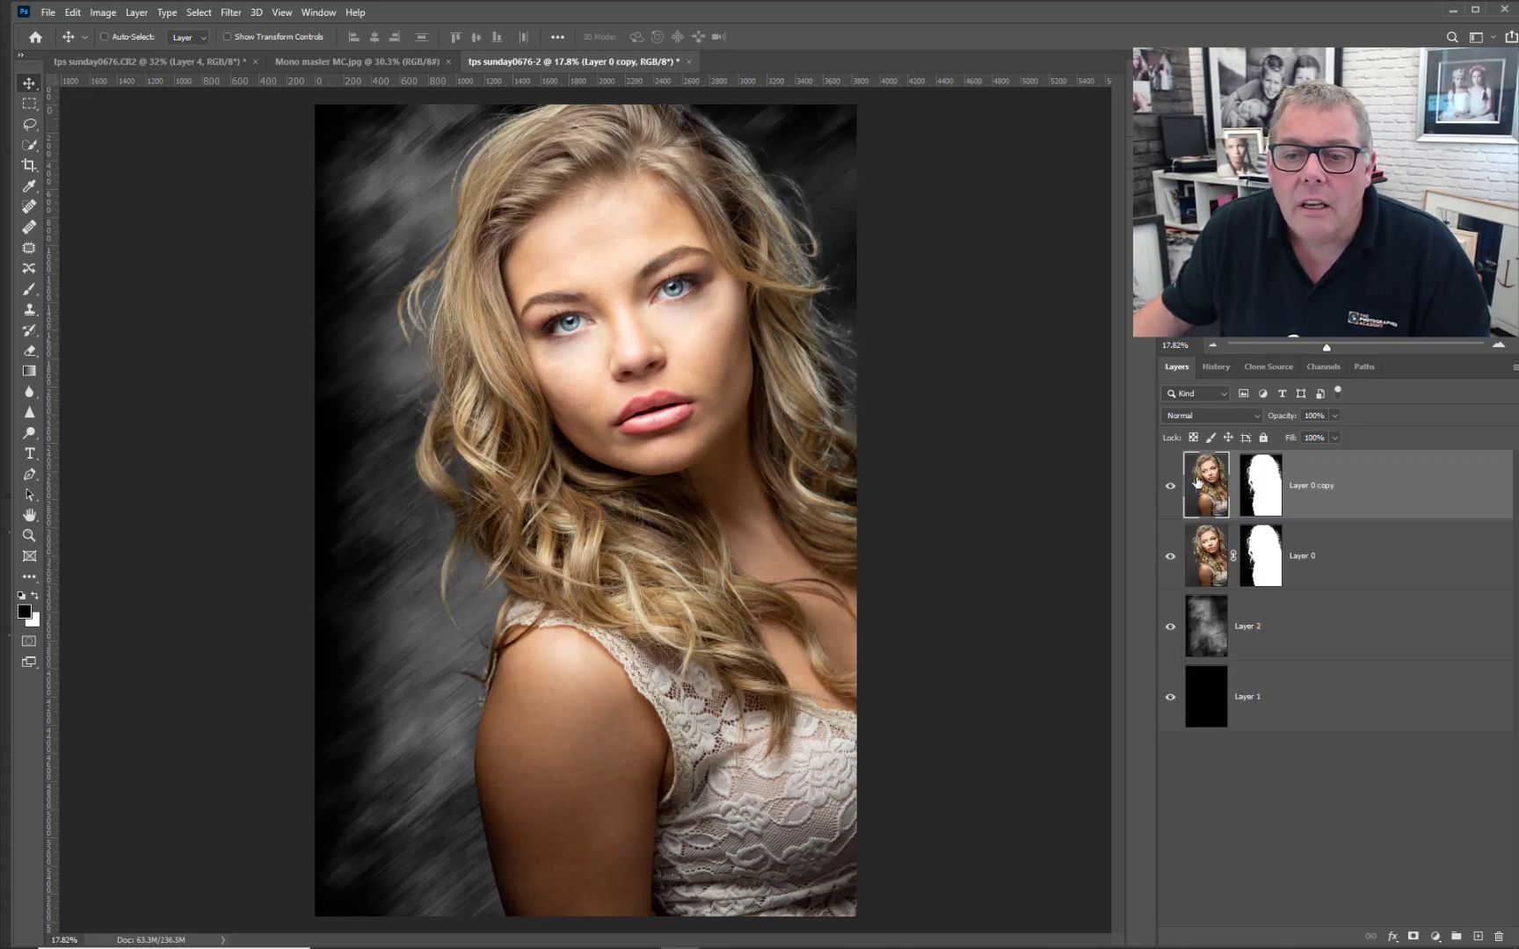
key("ctrl")
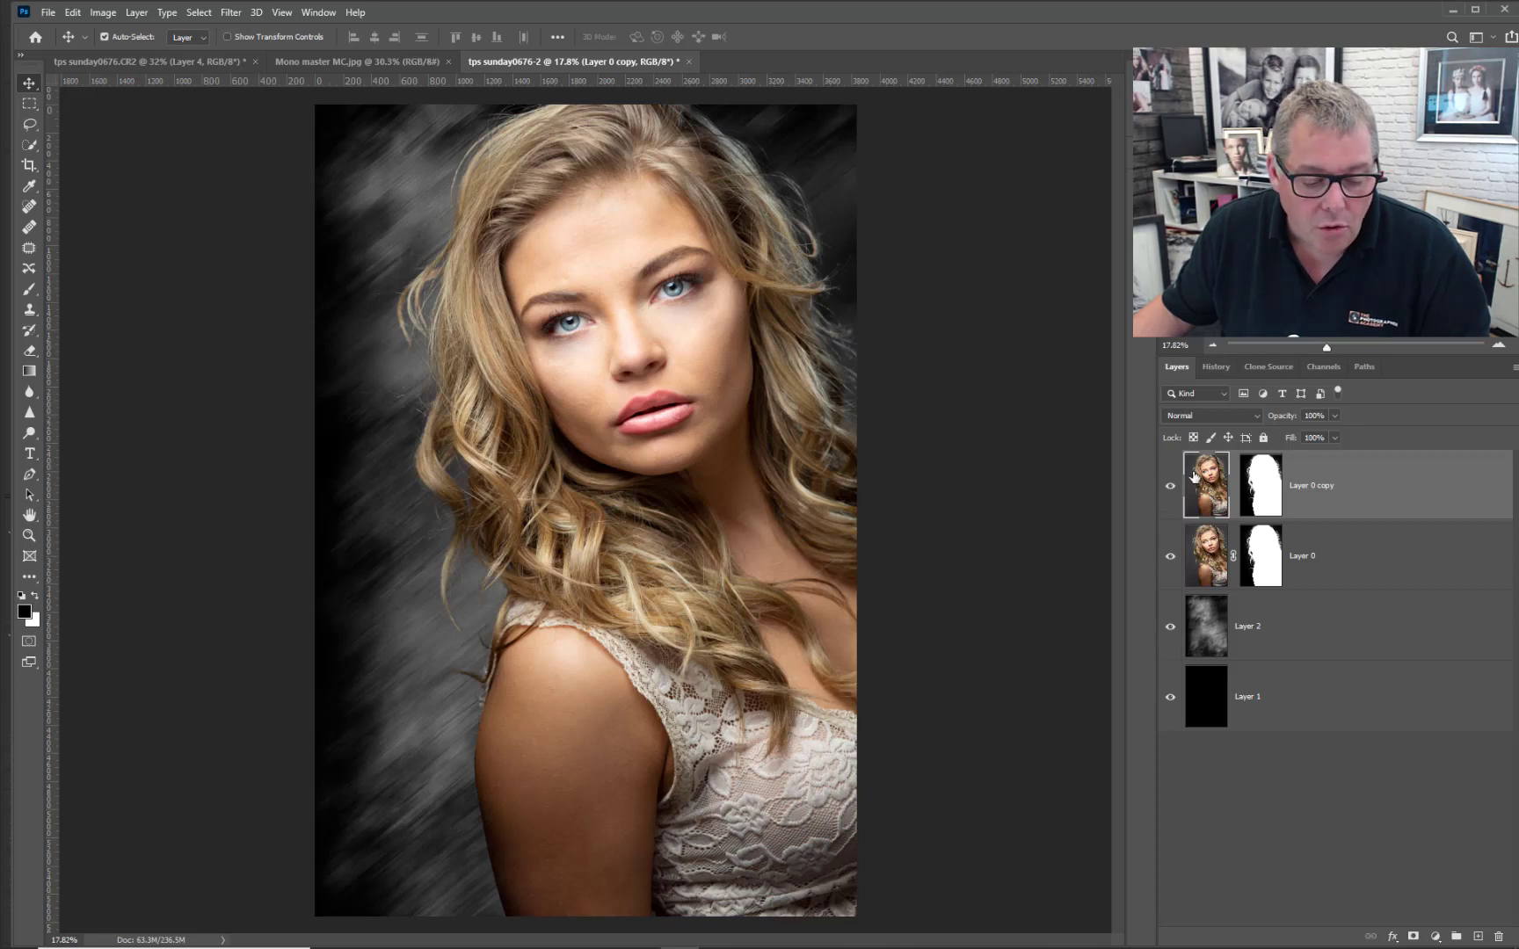
key("ctrl+z")
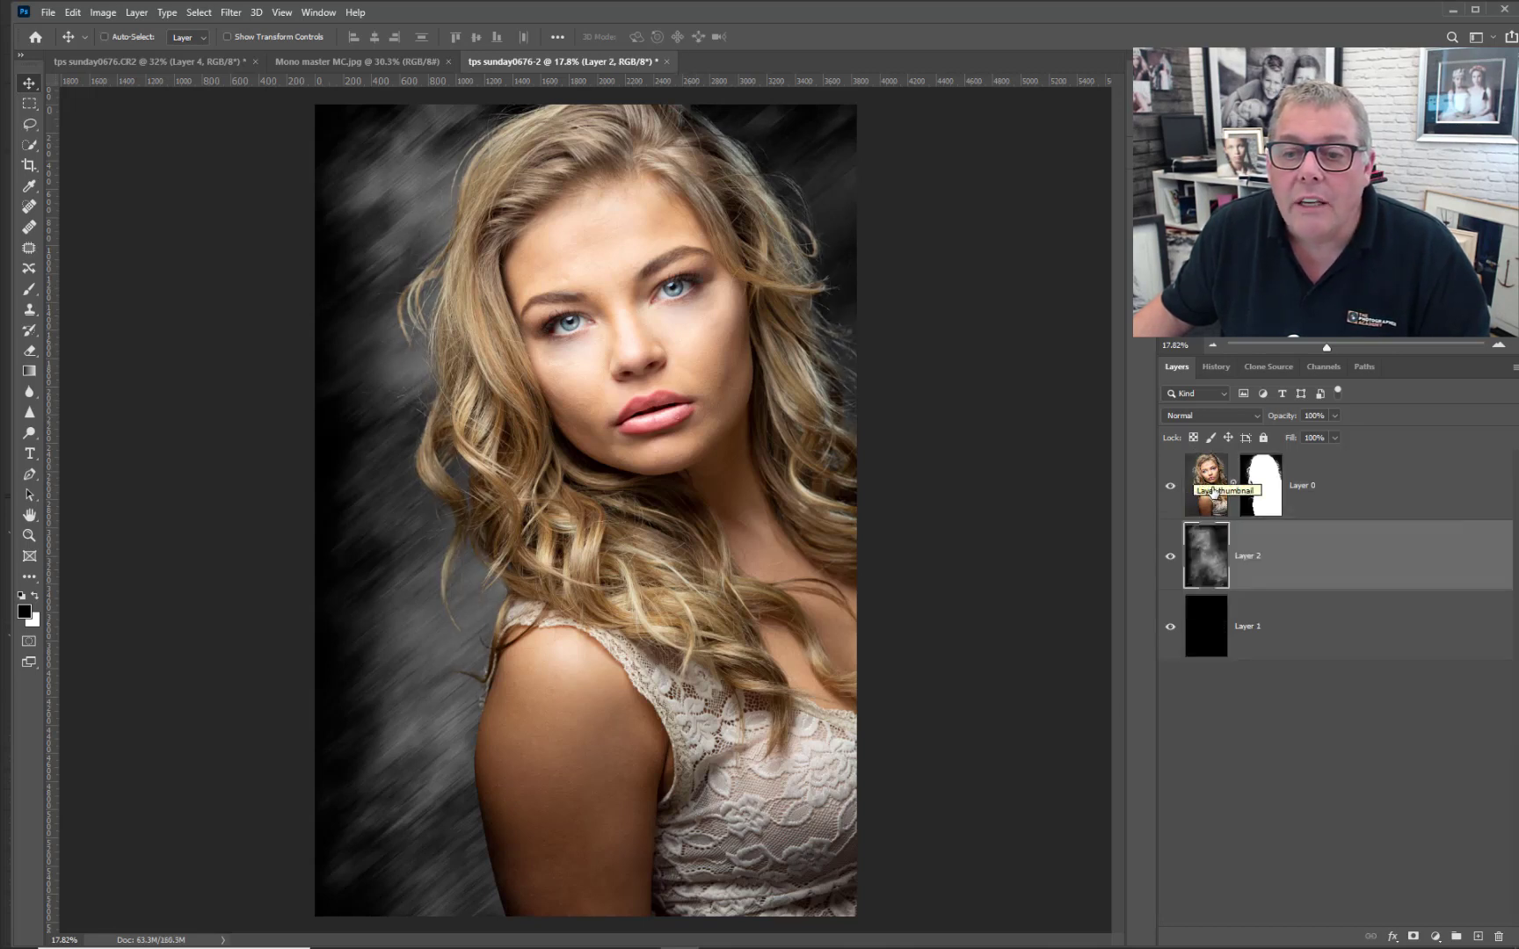
Load the portrait's layer mask as a selection and copy the selected subject from the image onto its own layer.
left_click(1259, 491)
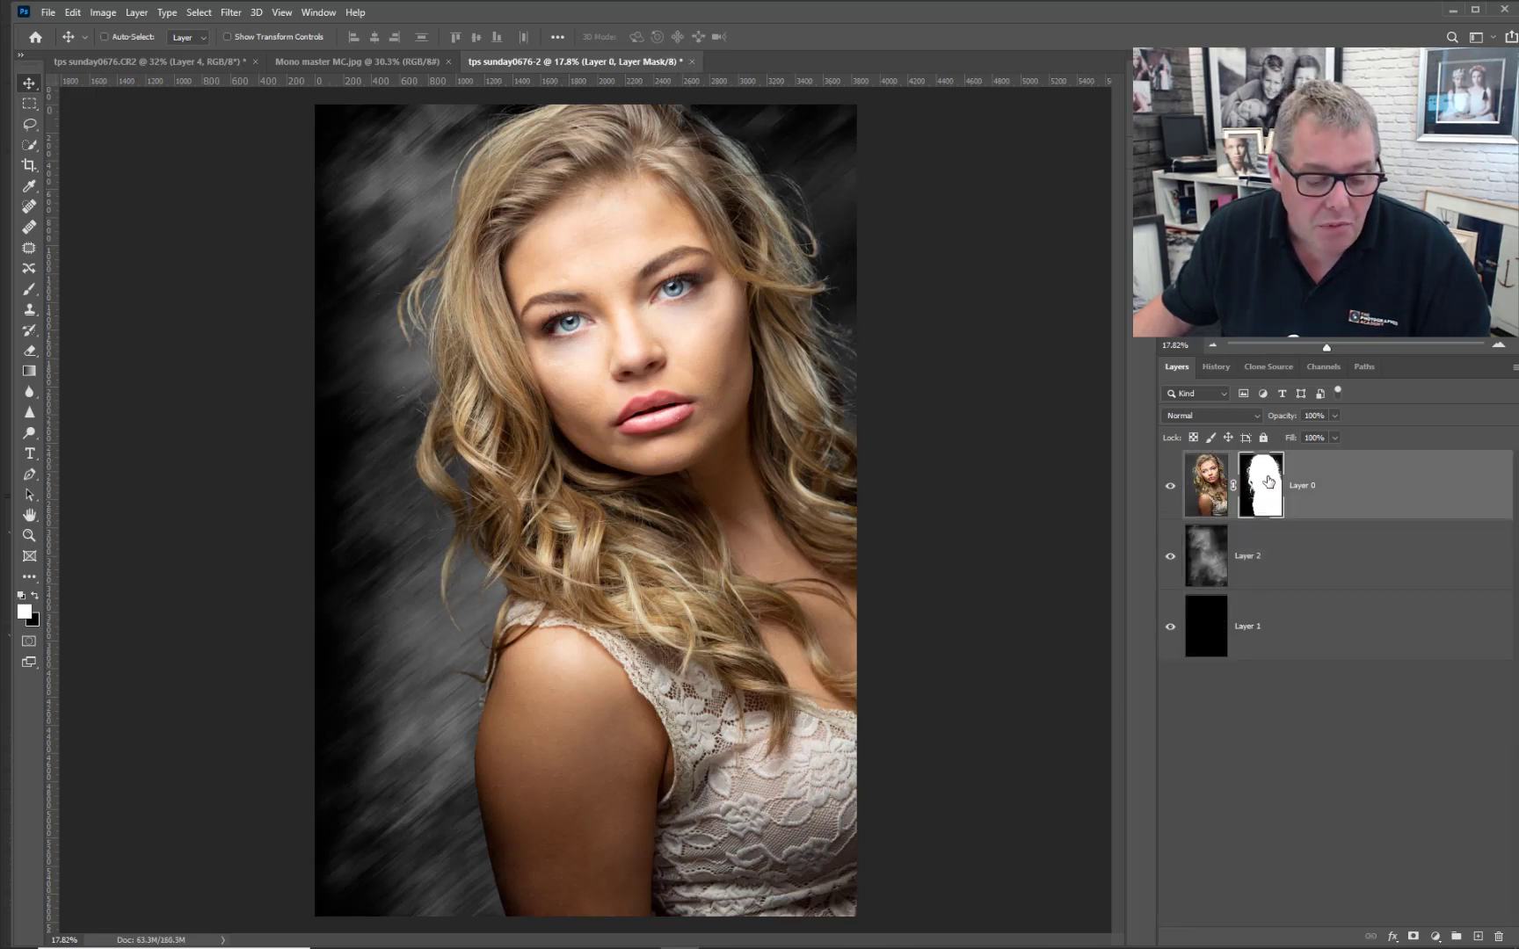
left_click(1266, 481, "ctrl")
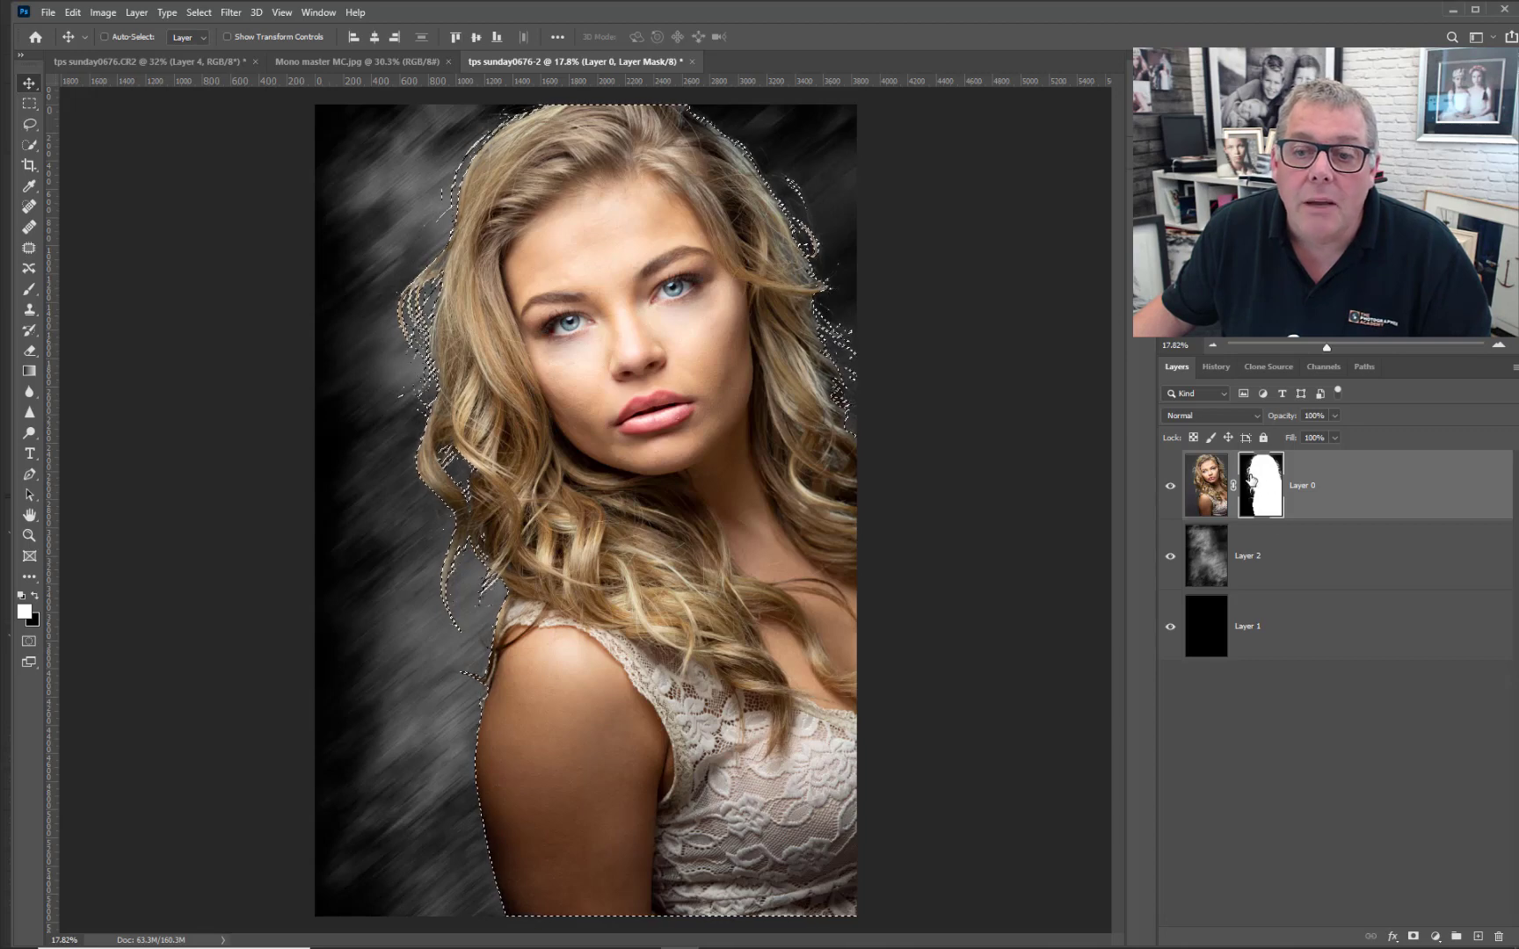
left_click(1206, 485)
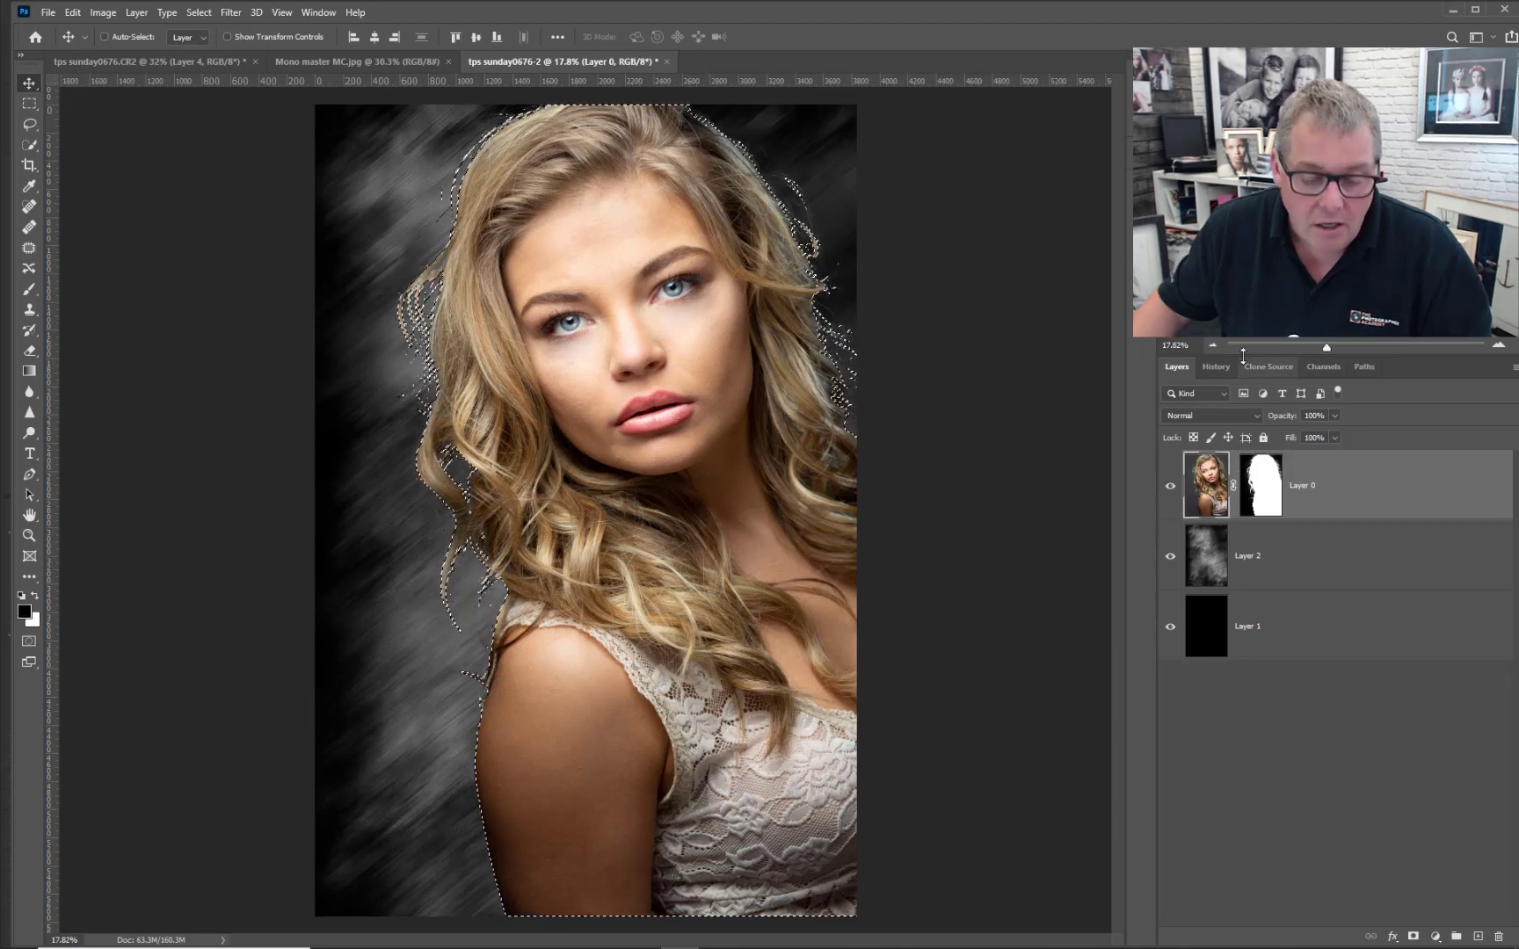
key("ctrl+j")
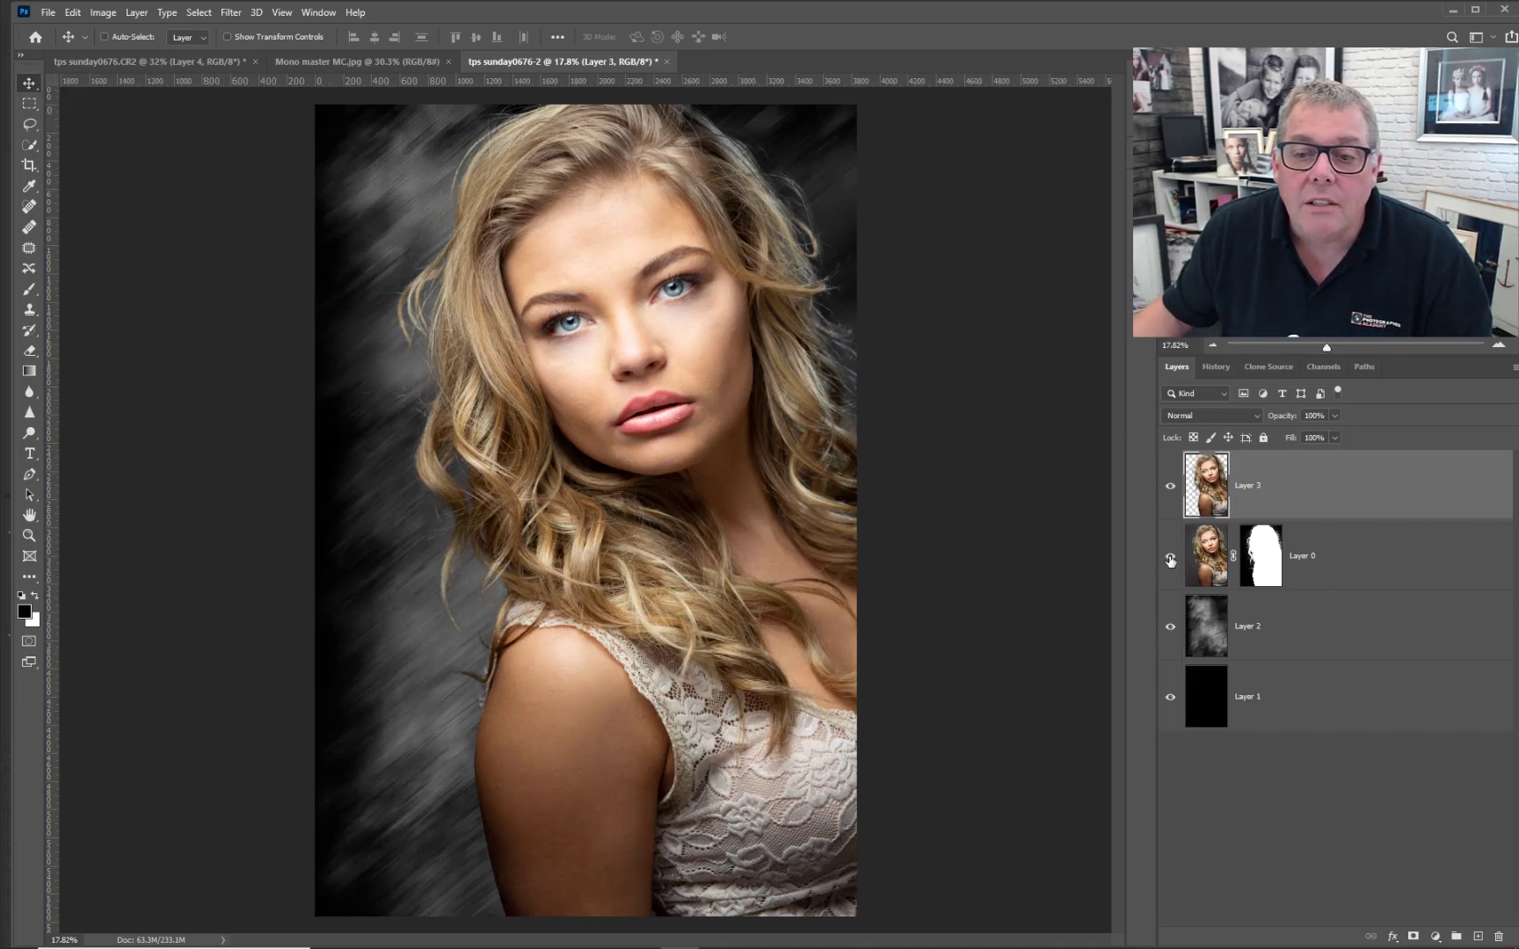
mouse_move(1170, 559)
left_mouse_down()
mouse_move(1173, 692)
mouse_move(1170, 557)
left_mouse_up()
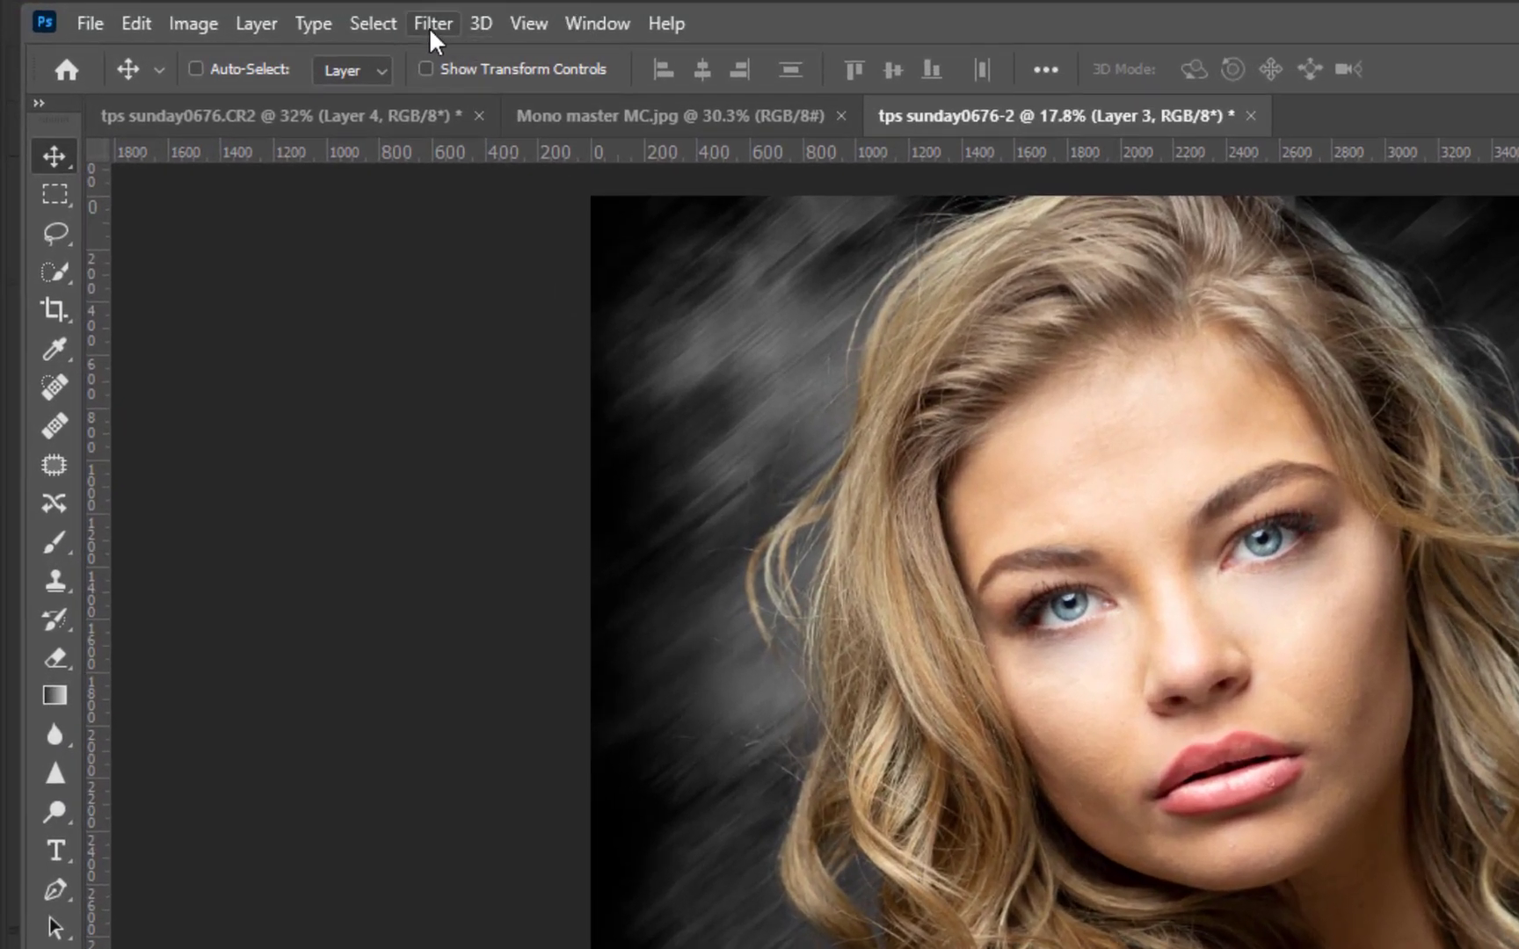
Apply a Gaussian Blur with a 6.8-pixel radius to the copied subject layer.
left_click(404, 21)
mouse_move(475, 359)
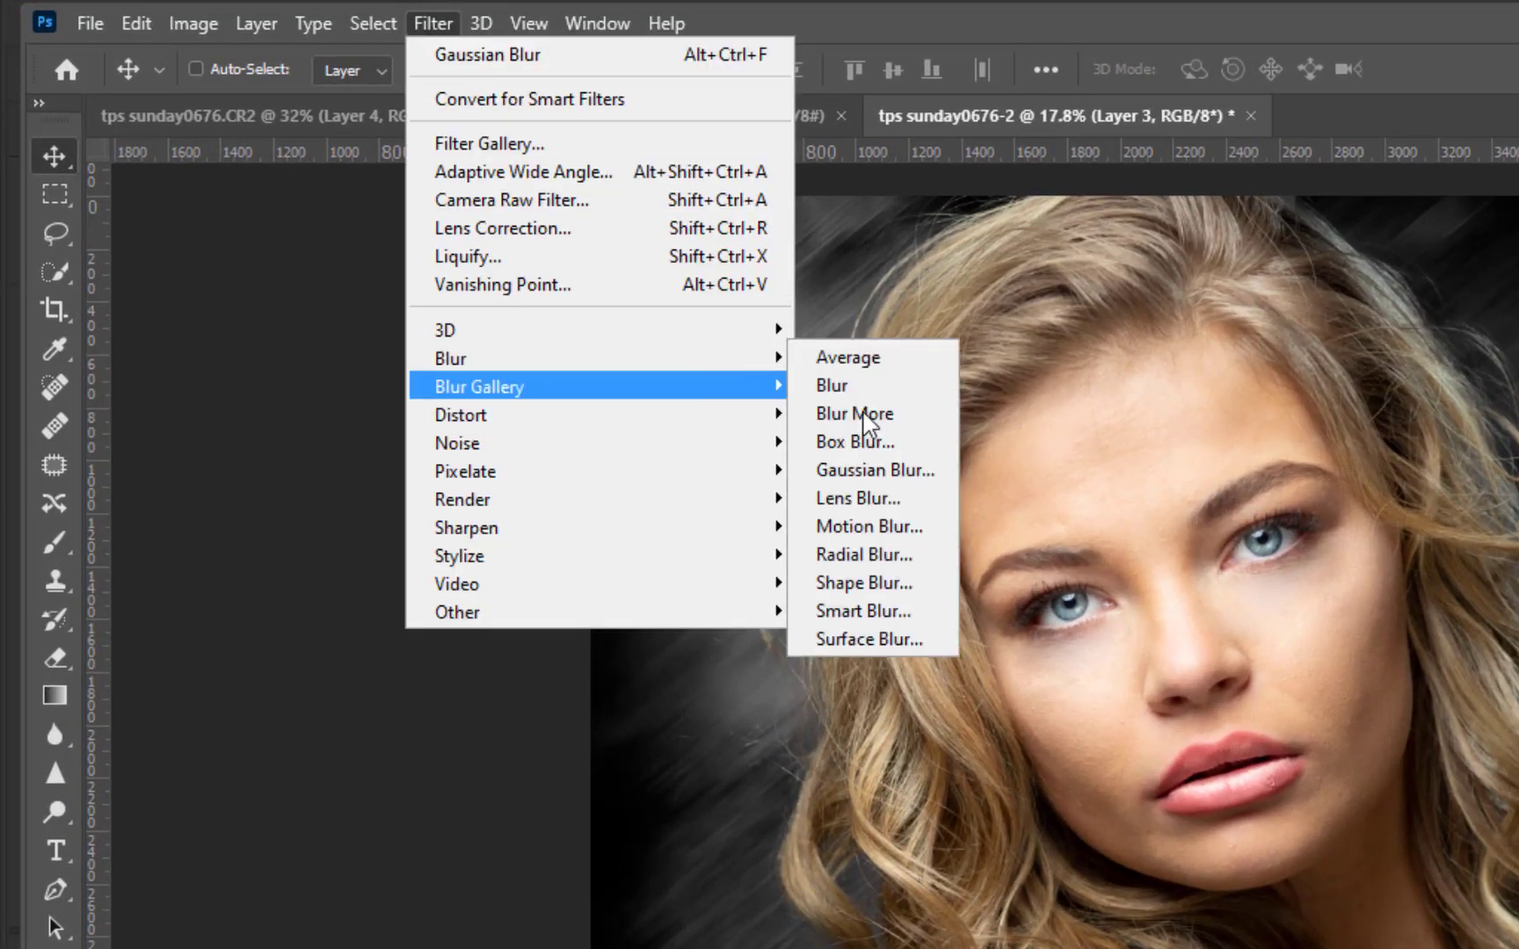
left_click(883, 471)
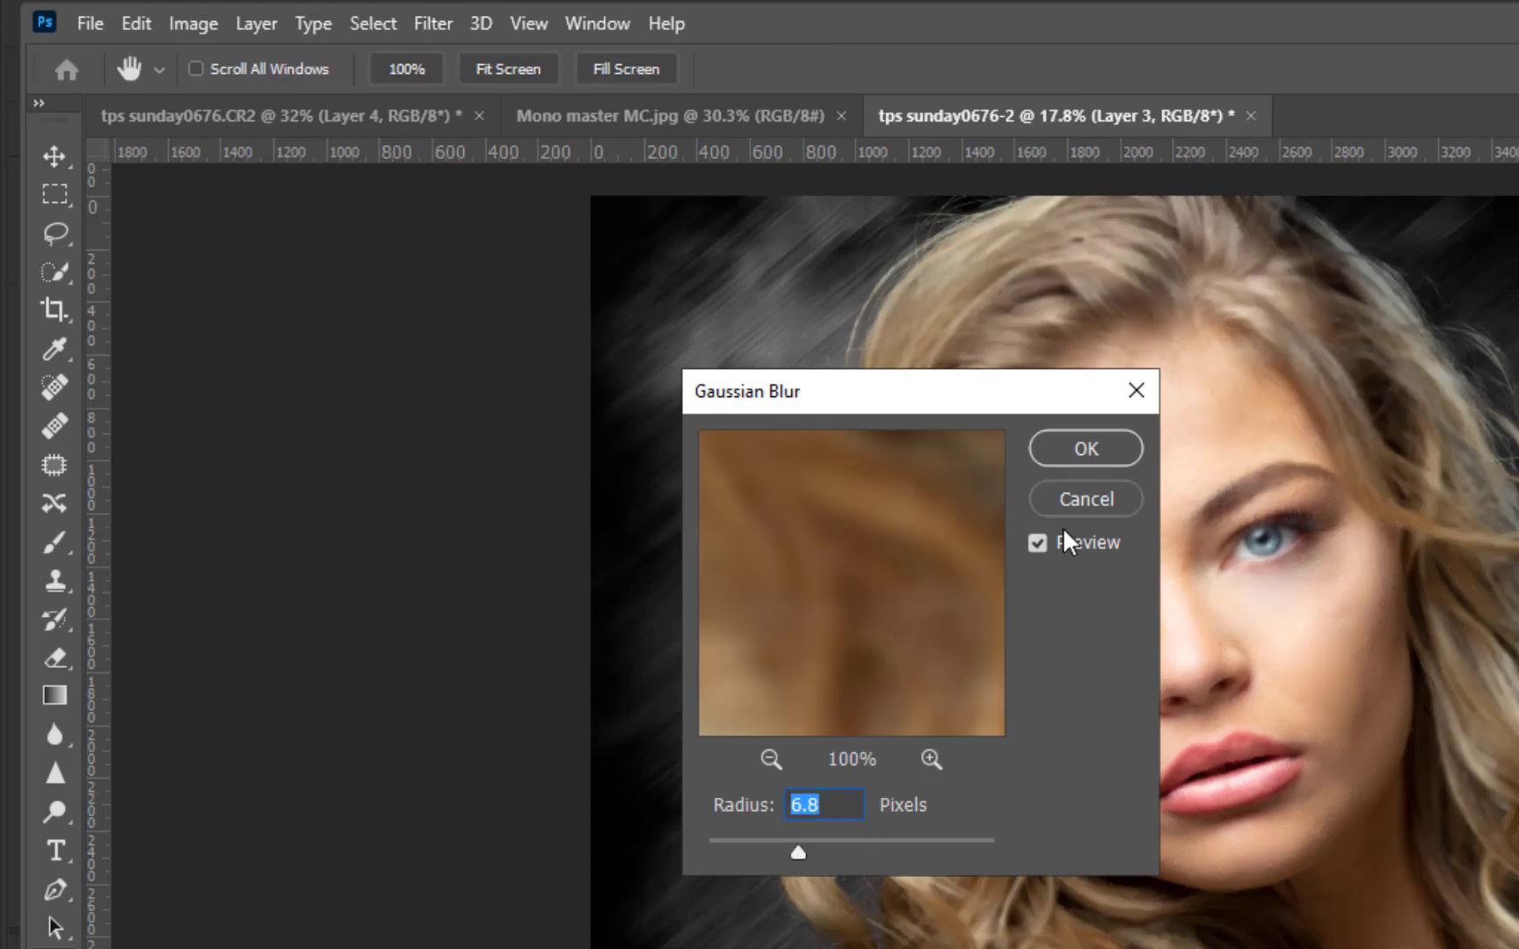
left_click(1076, 453)
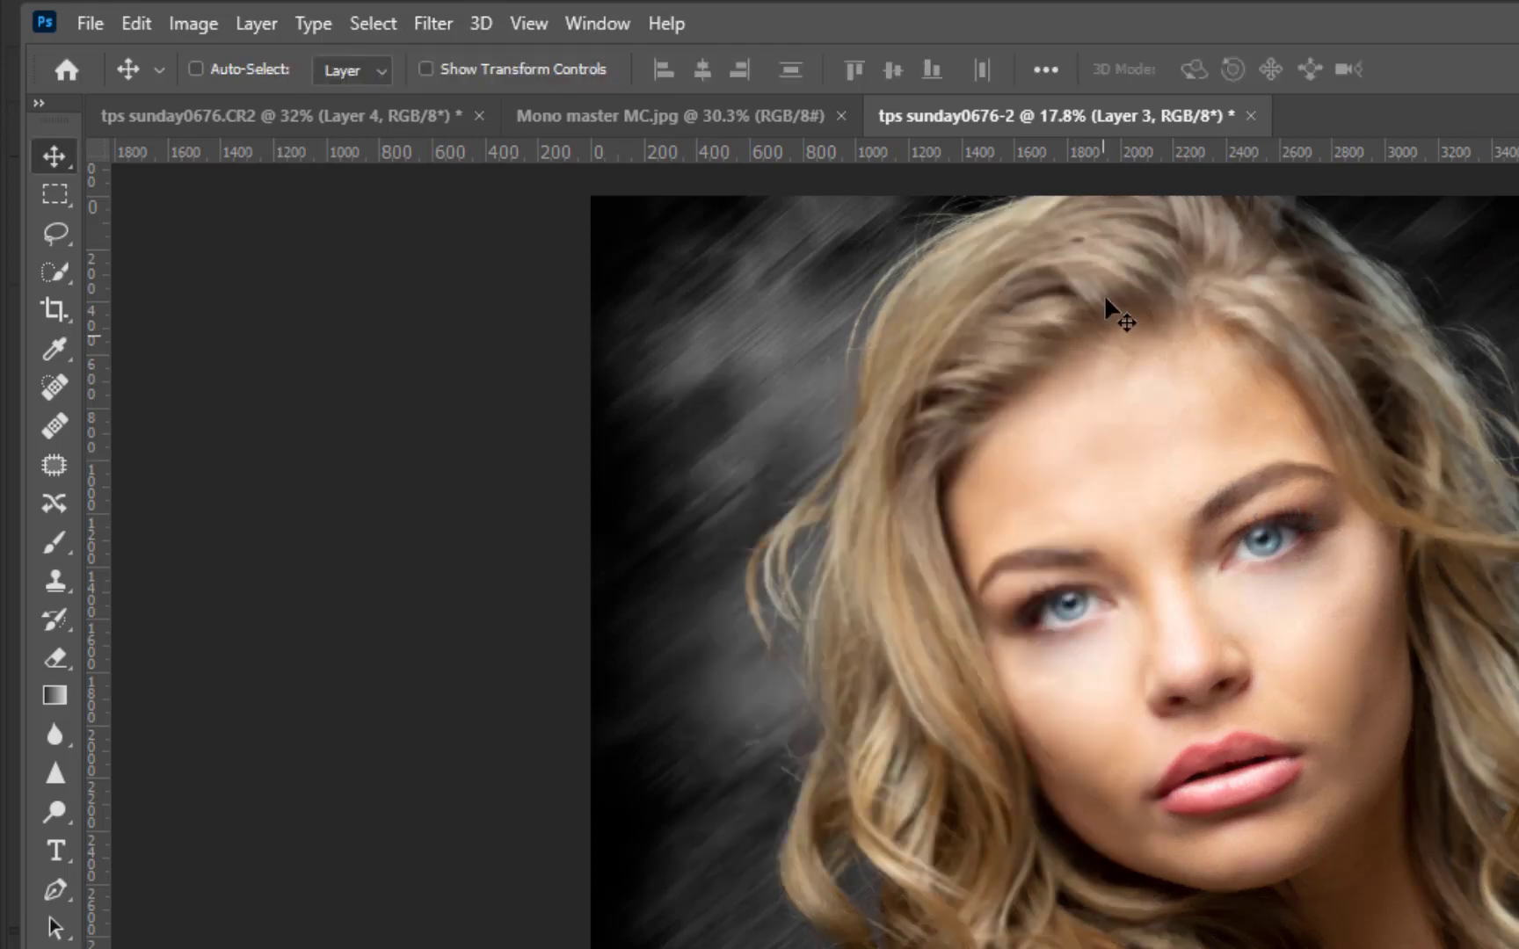
Set the blurred subject layer's blend mode to Screen and lower its opacity.
scroll(1175, 541, "up", 4)
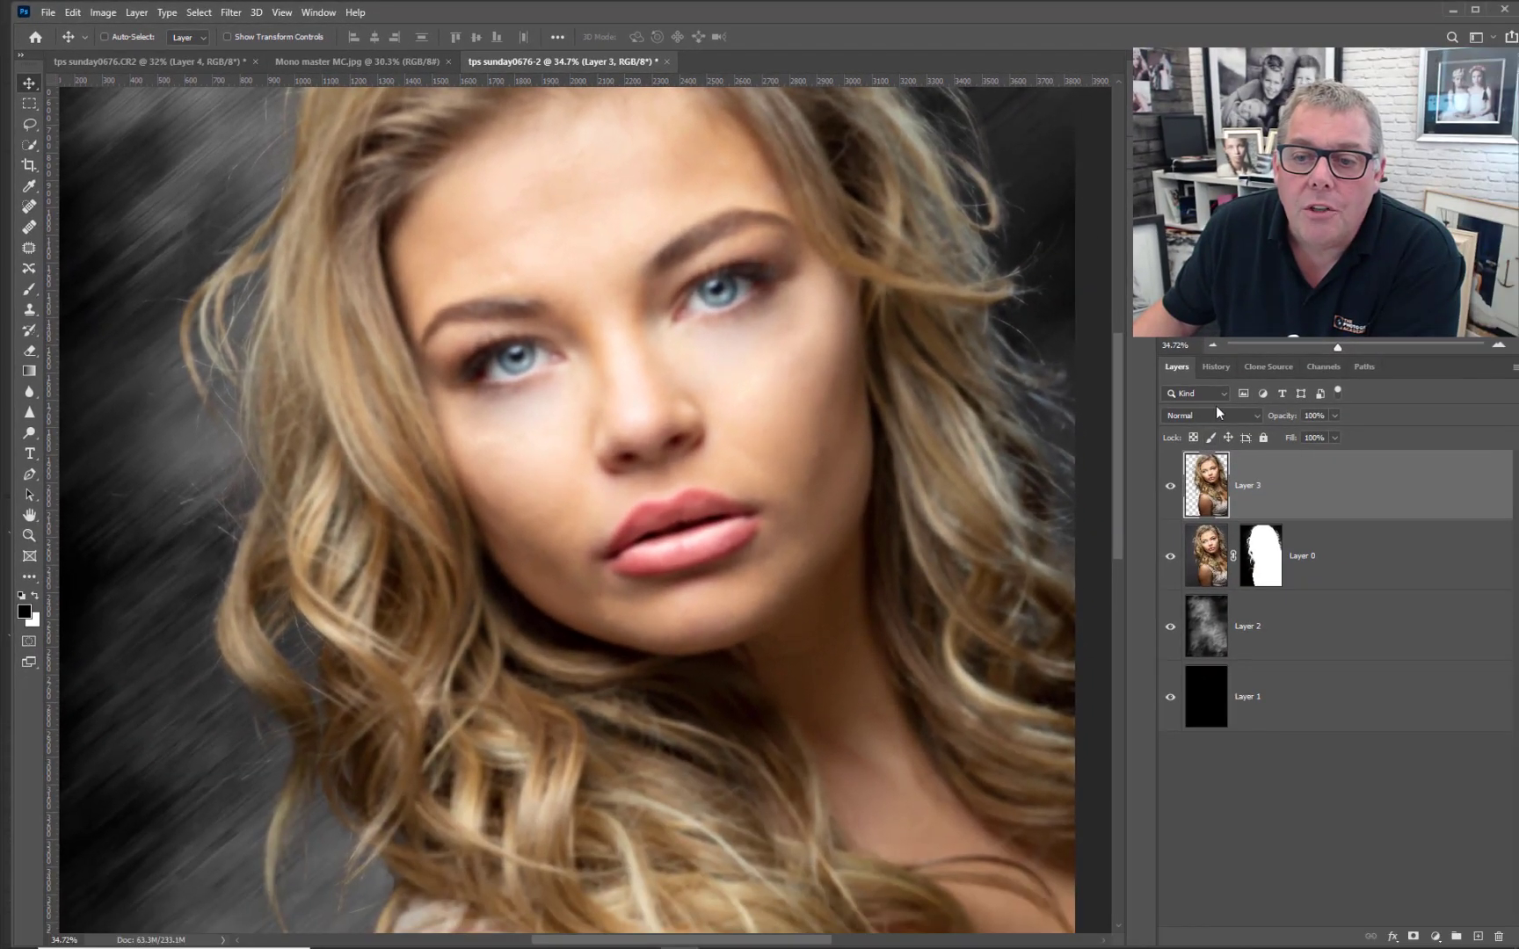
left_click(1216, 417)
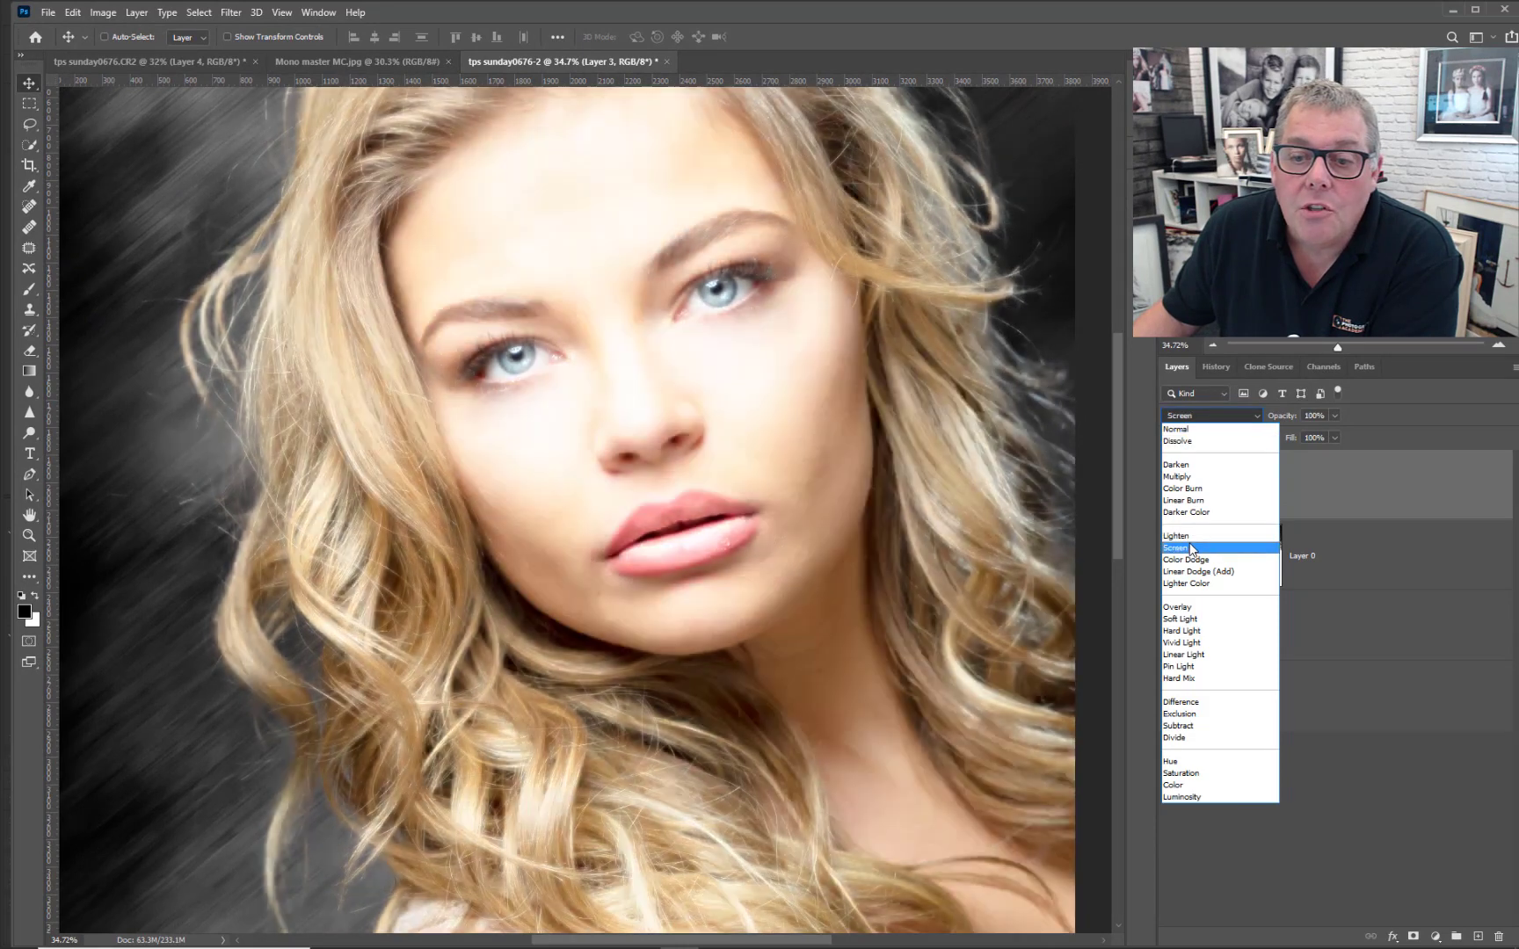
left_click(1192, 549)
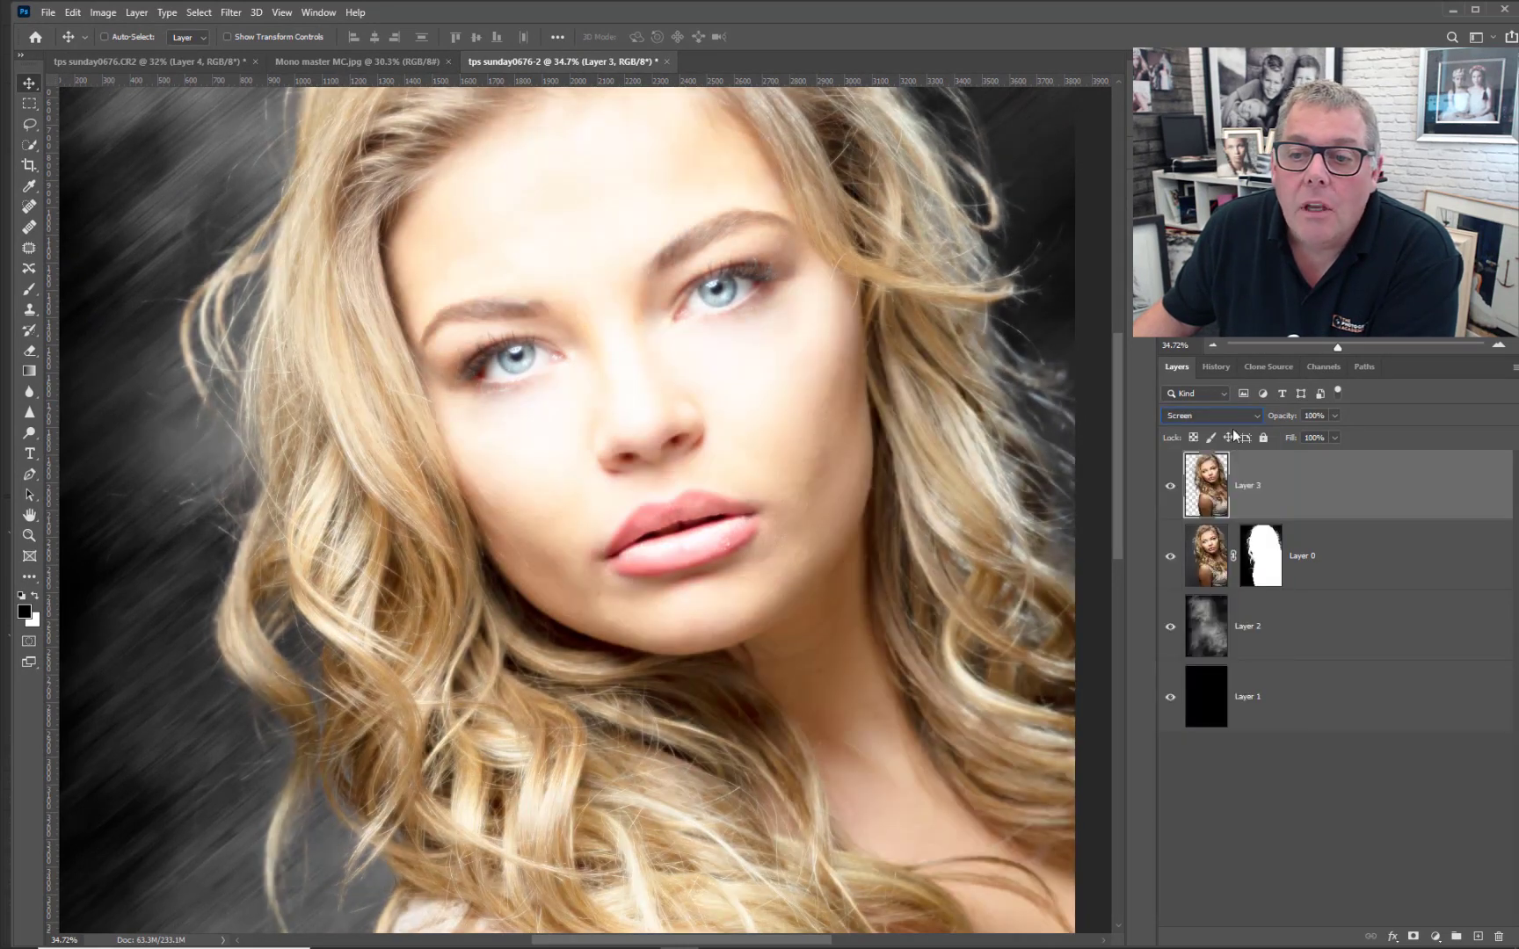
left_click_drag(1283, 420, 1253, 423)
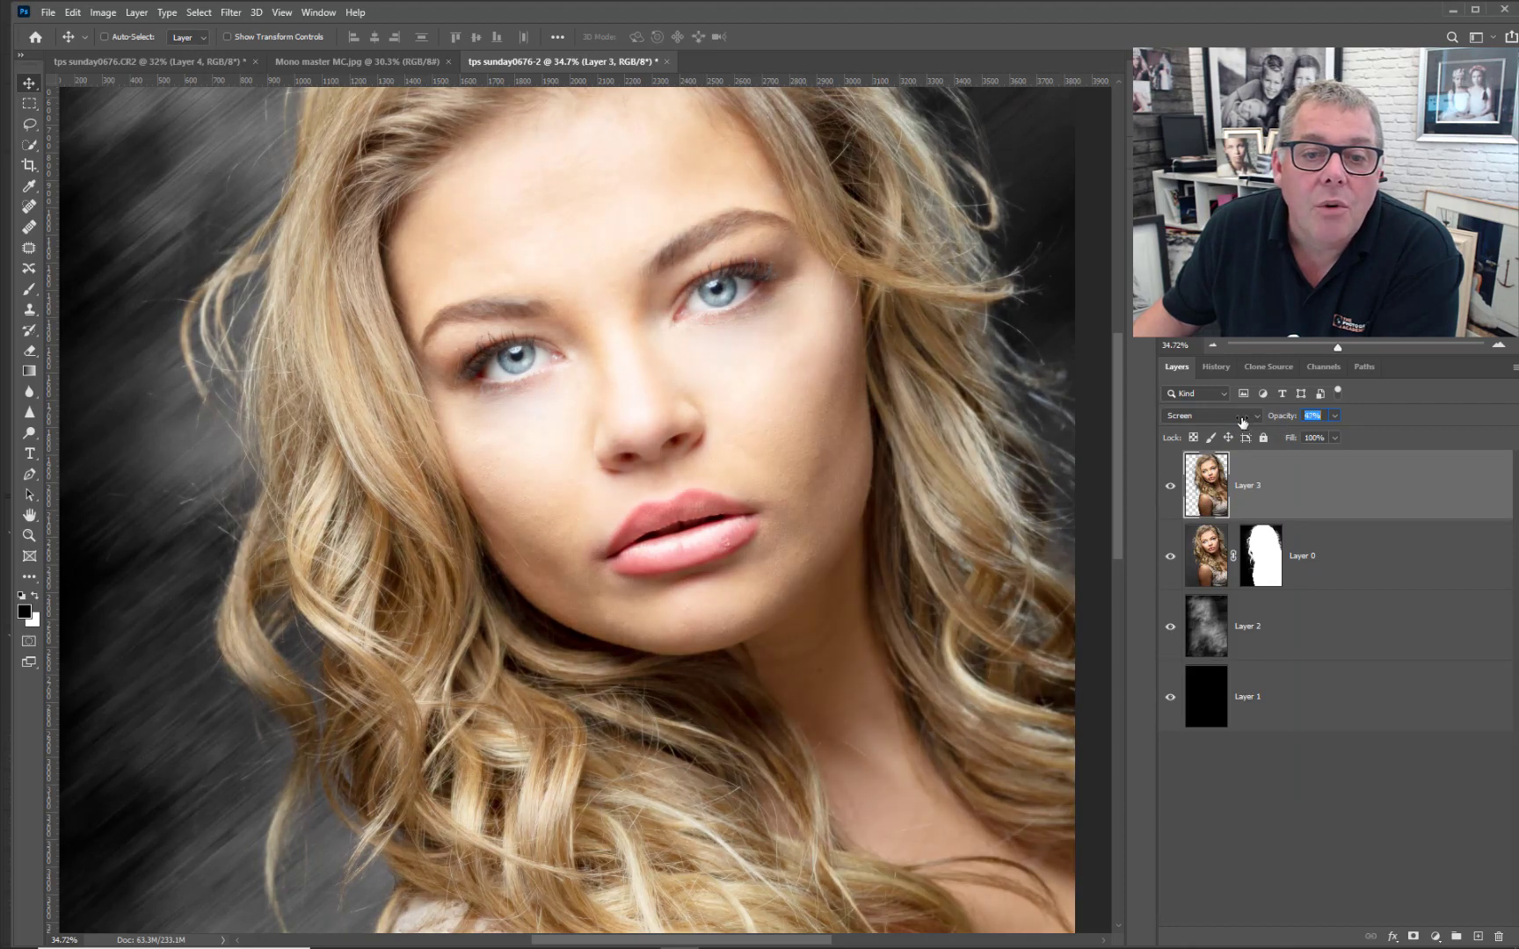
Lower the blurred Screen layer's opacity to 26% and add a black layer mask that hides its glow.
left_click_drag(1244, 421, 1238, 422)
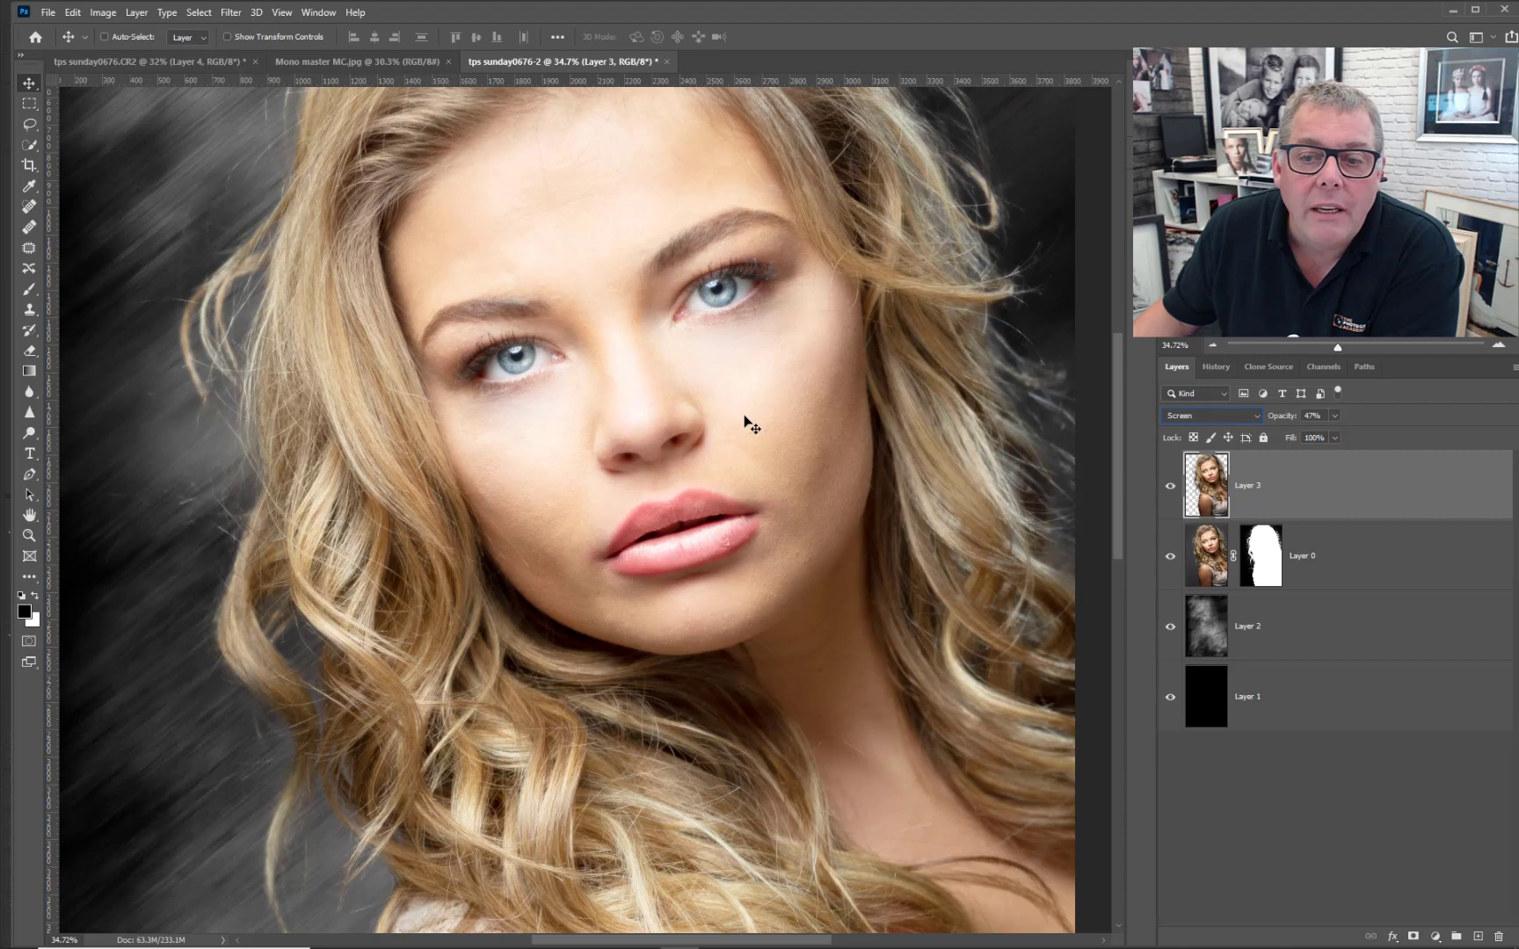
left_click_drag(1284, 422, 1272, 419)
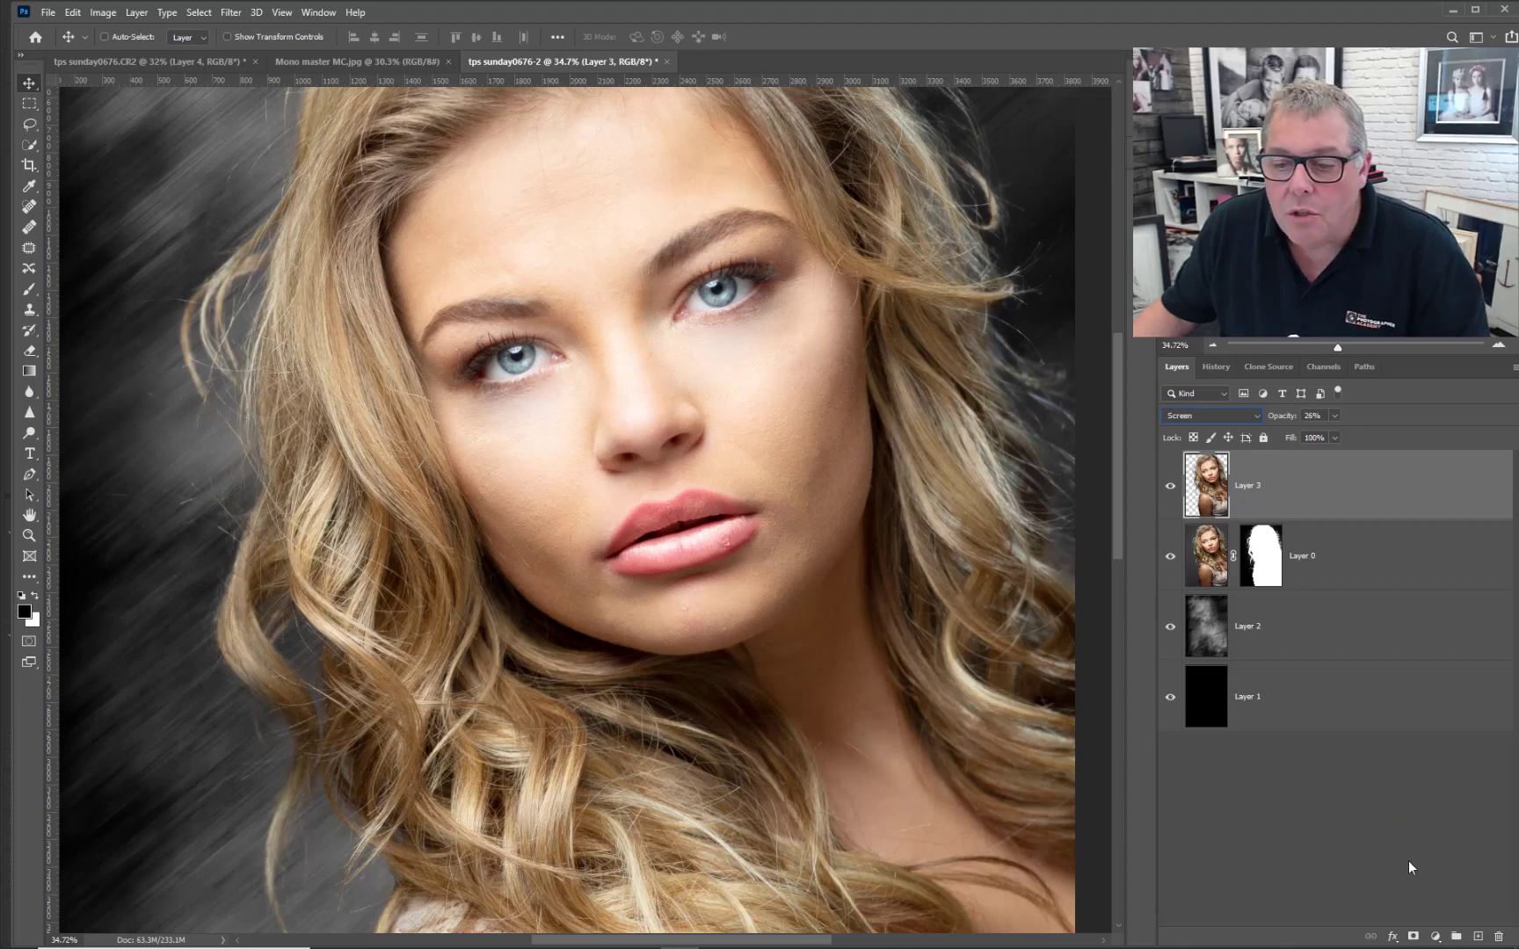
left_click(1412, 936, "alt")
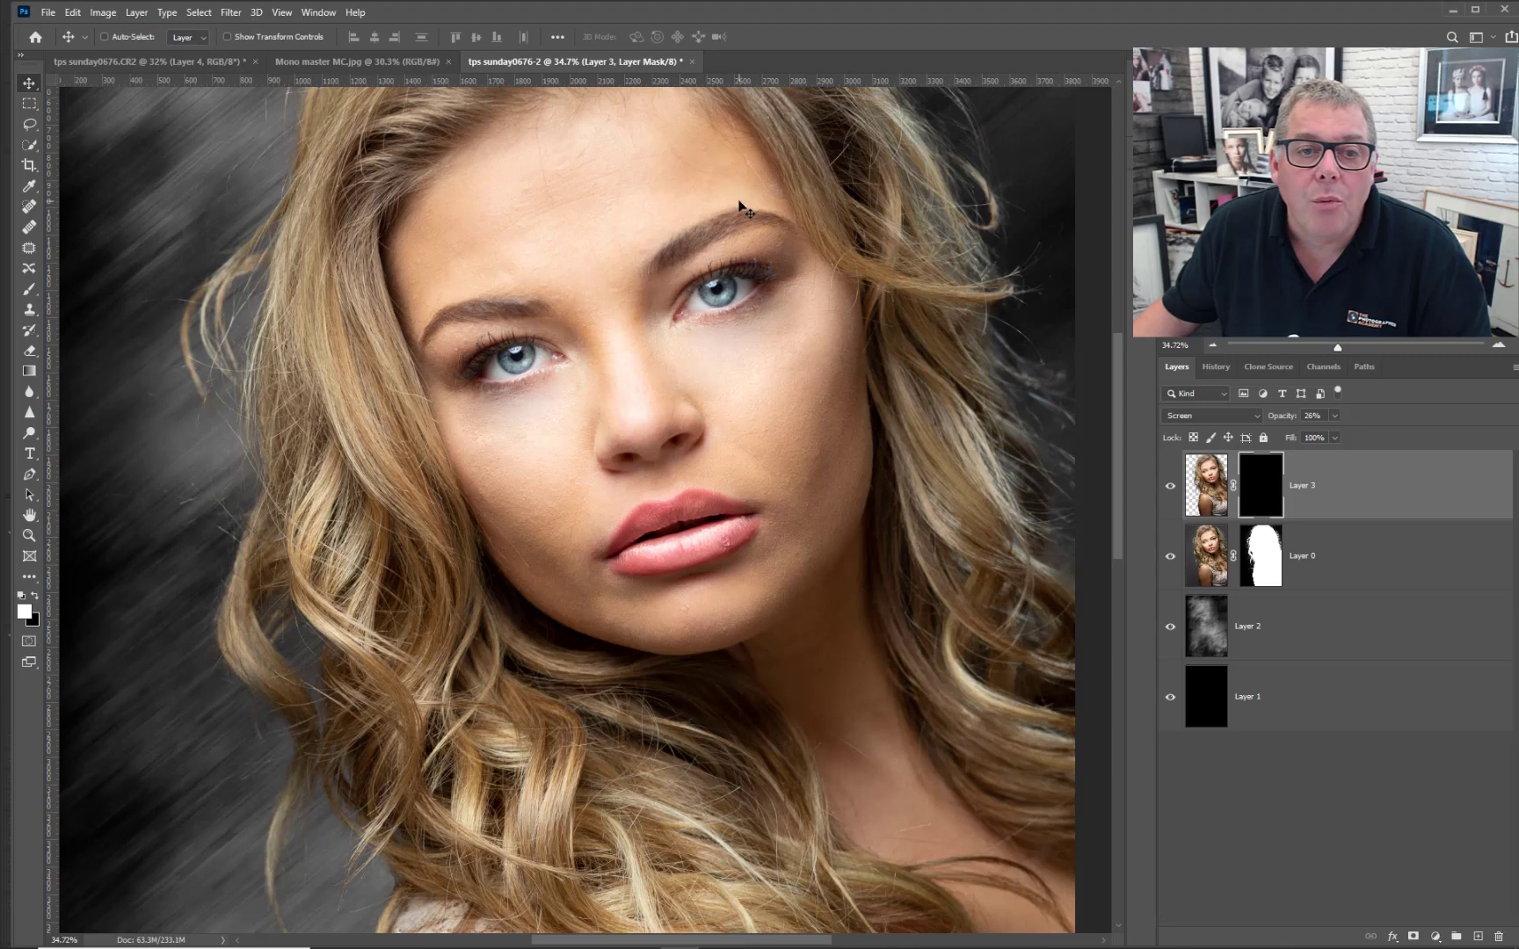
Paint white on the glow layer's mask with a 175-pixel brush over the forehead, cheeks, nose, chin and neck.
key("b")
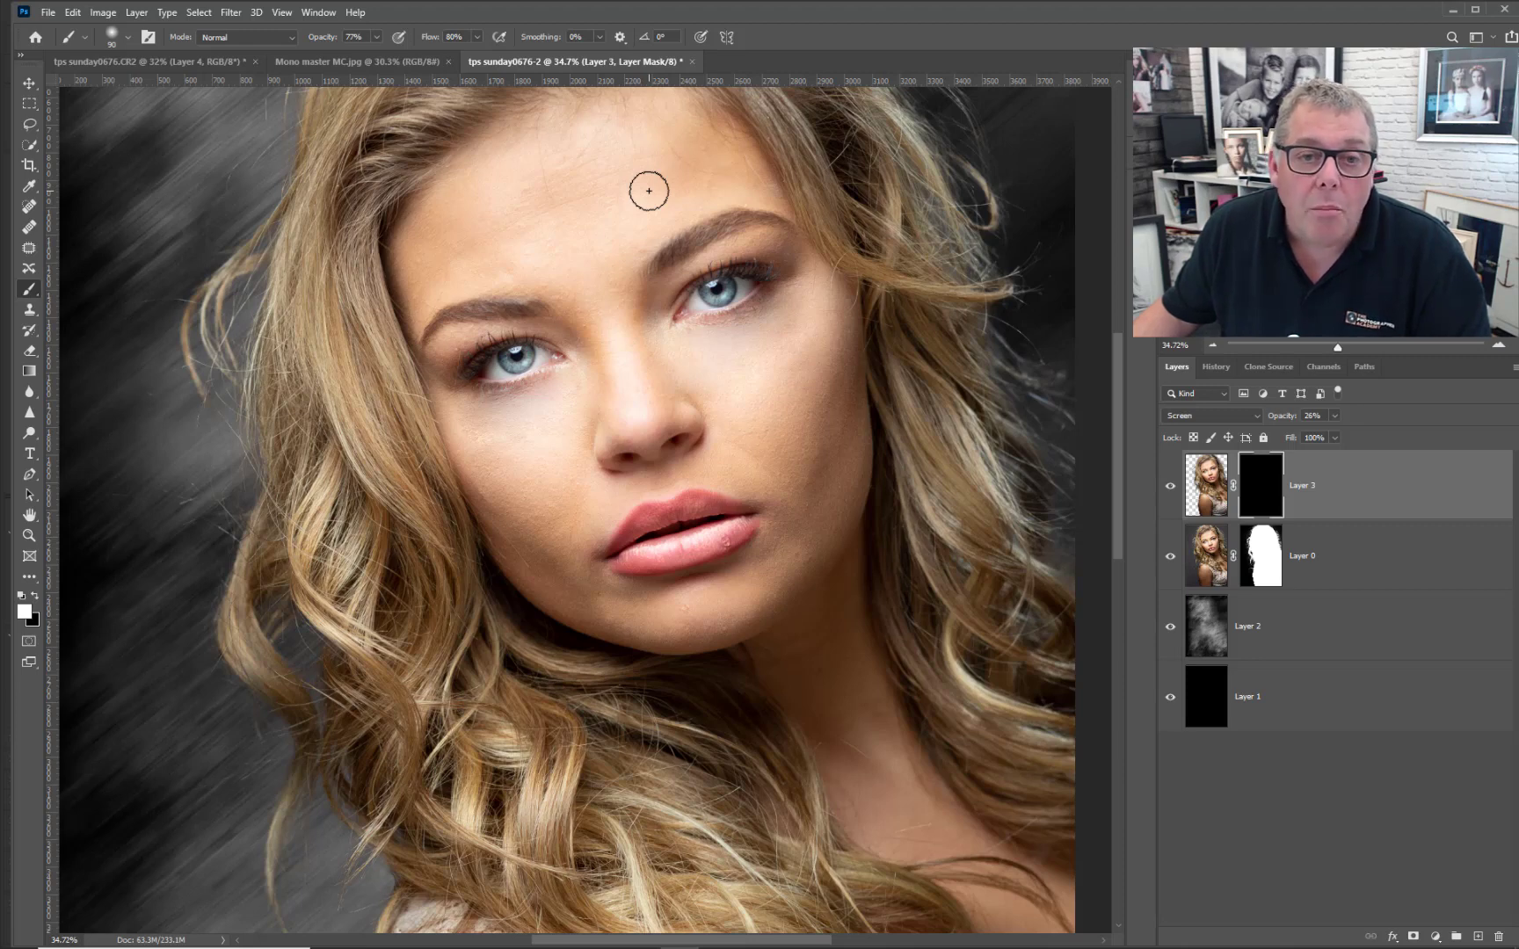
key("bracketright")
key("bracketright")
key("bracketright")
key("bracketright")
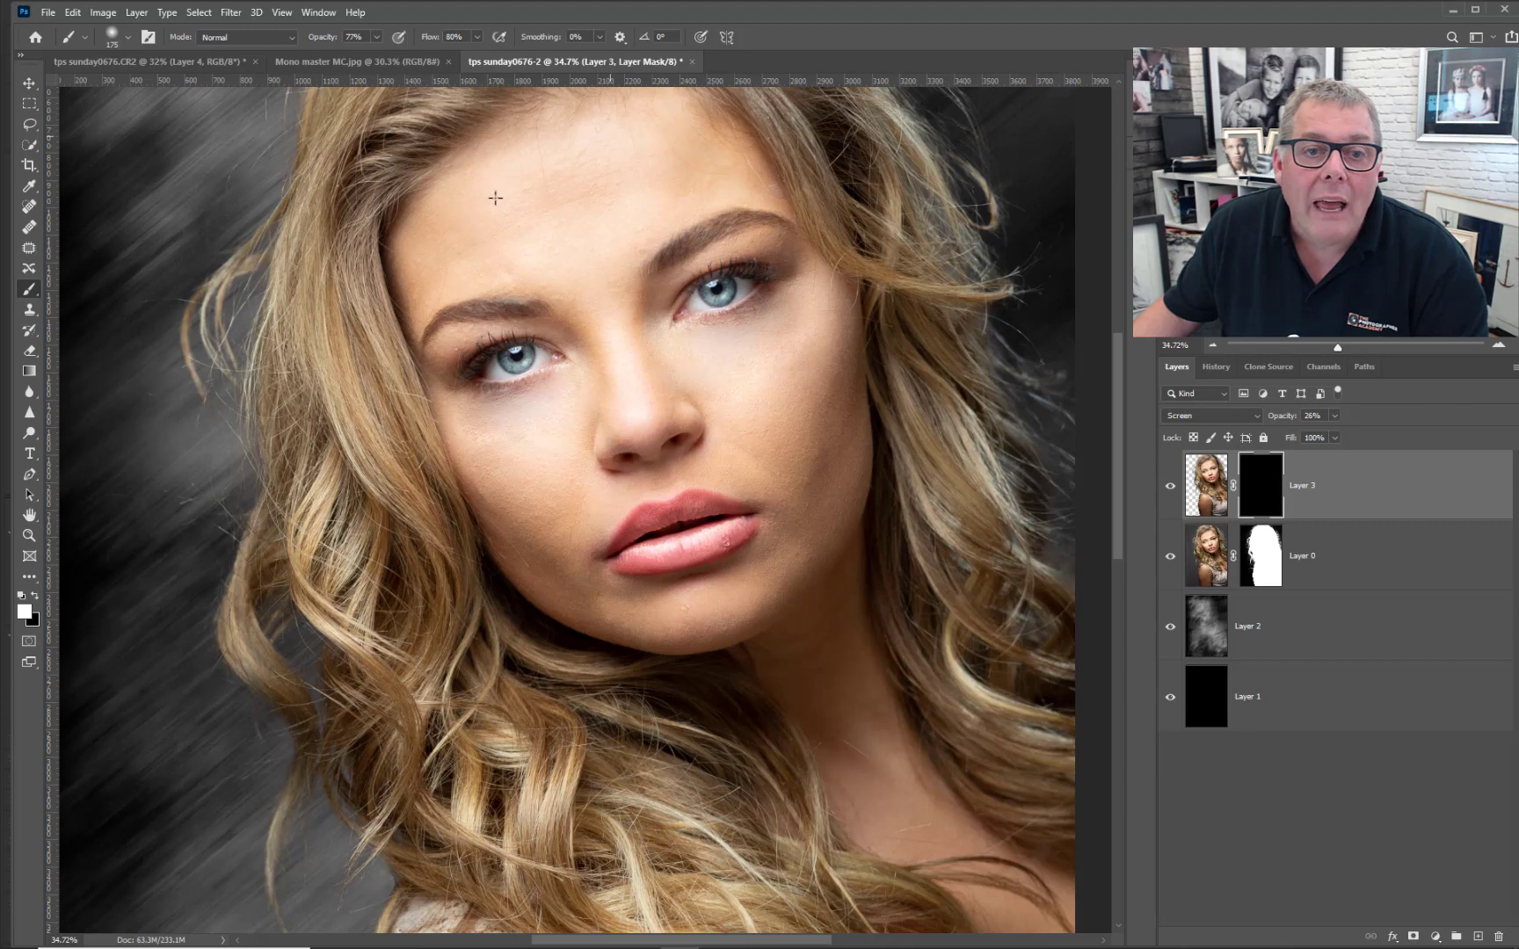
left_click_drag(527, 377, 549, 397)
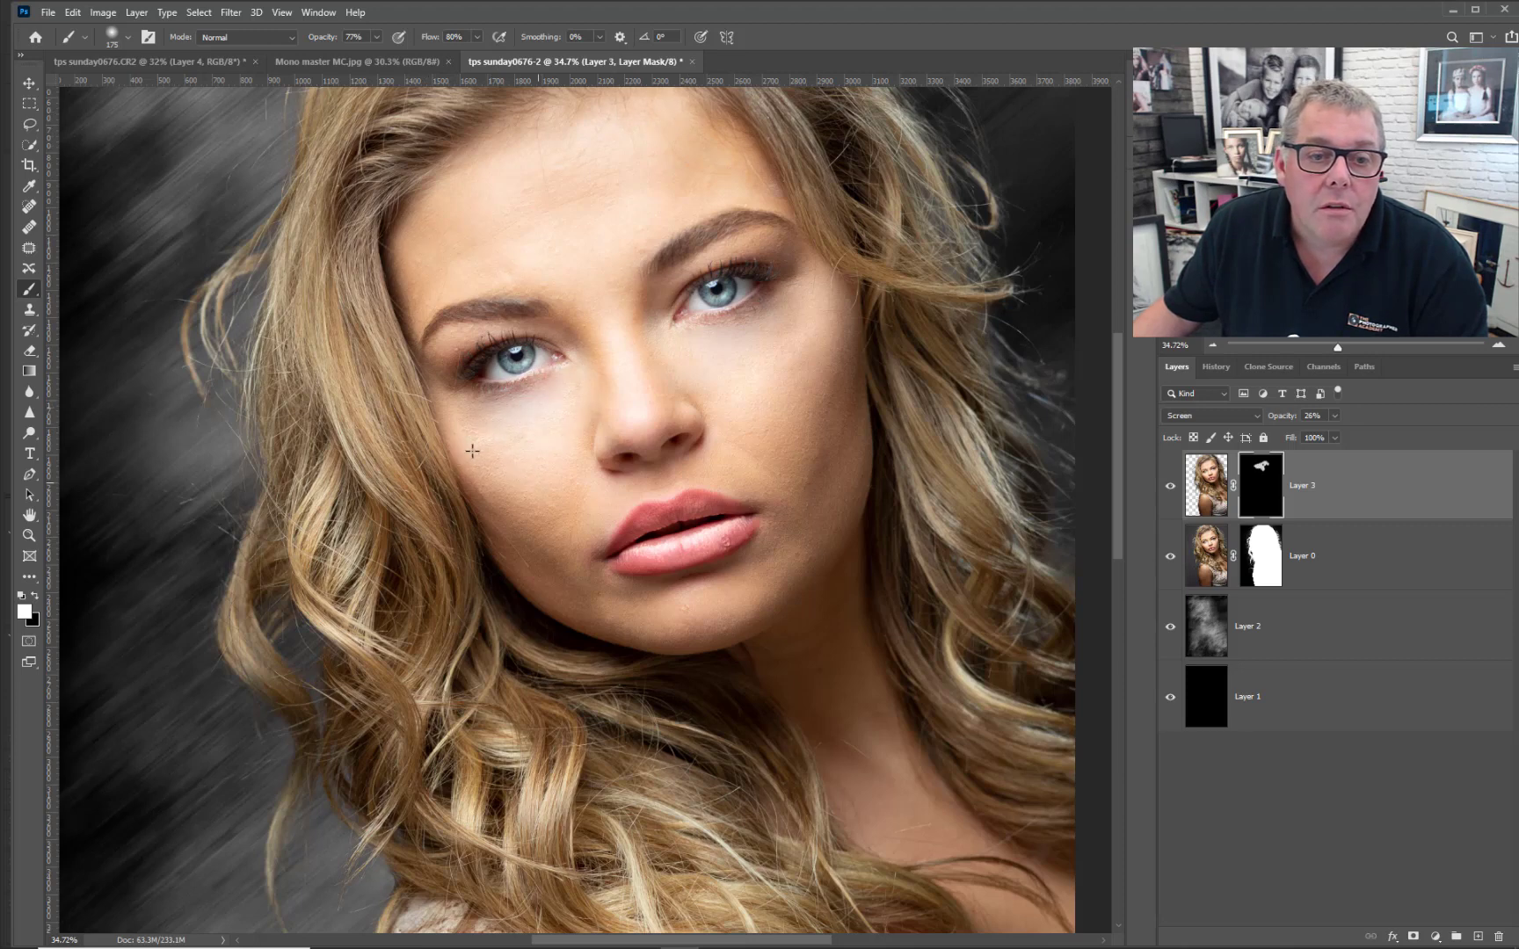
mouse_move(472, 451)
left_mouse_down()
mouse_move(580, 599)
mouse_move(782, 584)
mouse_move(822, 356)
mouse_move(773, 501)
left_mouse_up()
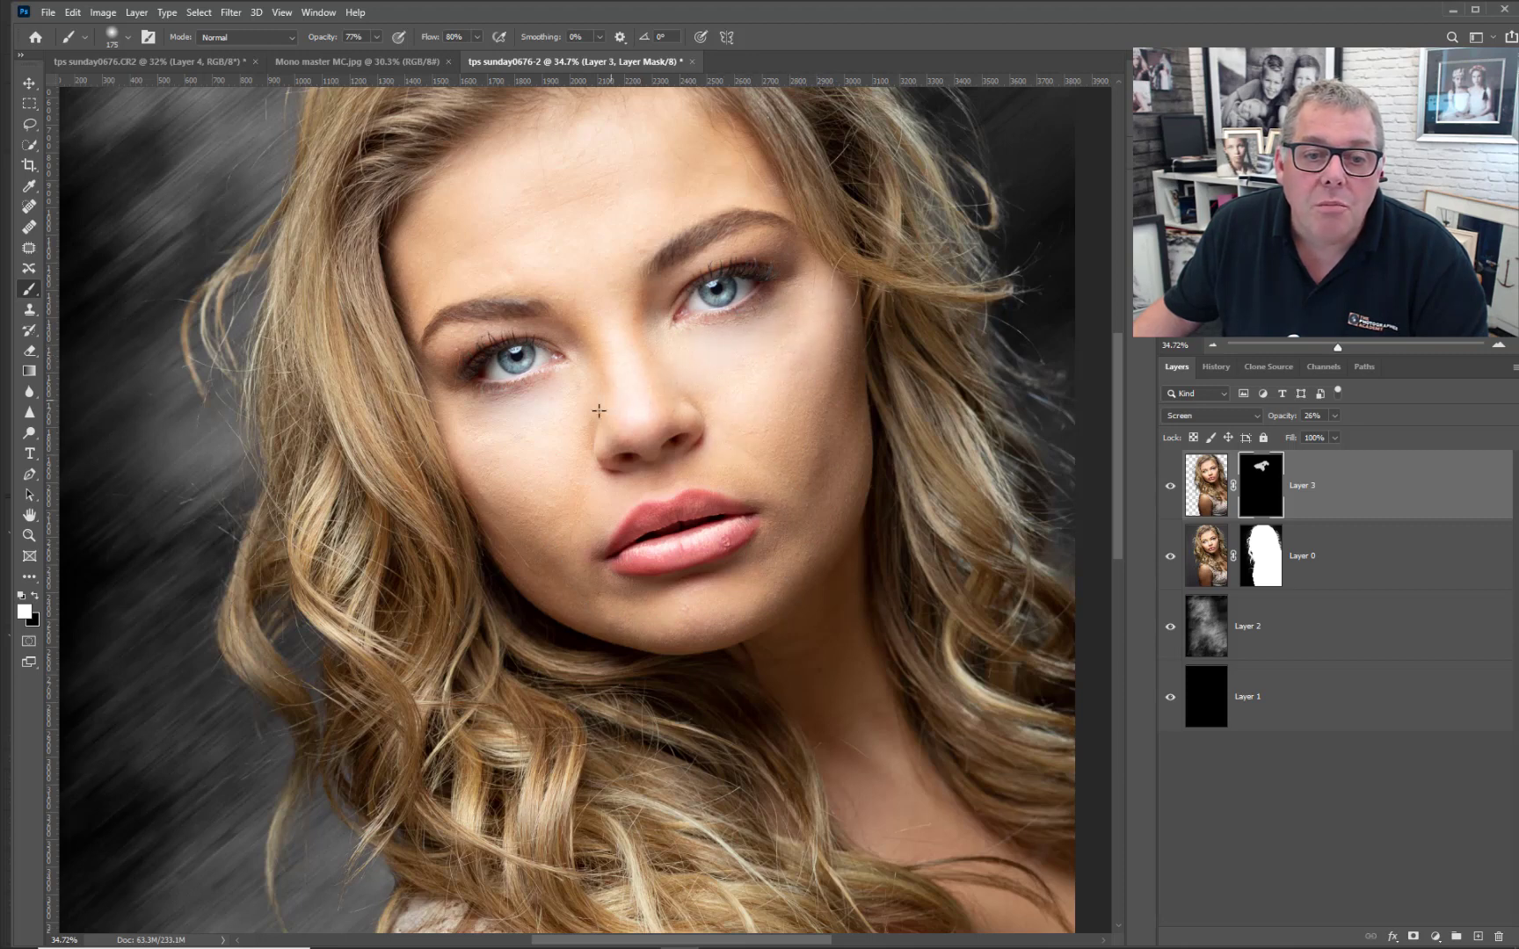
mouse_move(722, 404)
left_mouse_down()
mouse_move(703, 447)
mouse_move(597, 467)
left_mouse_up()
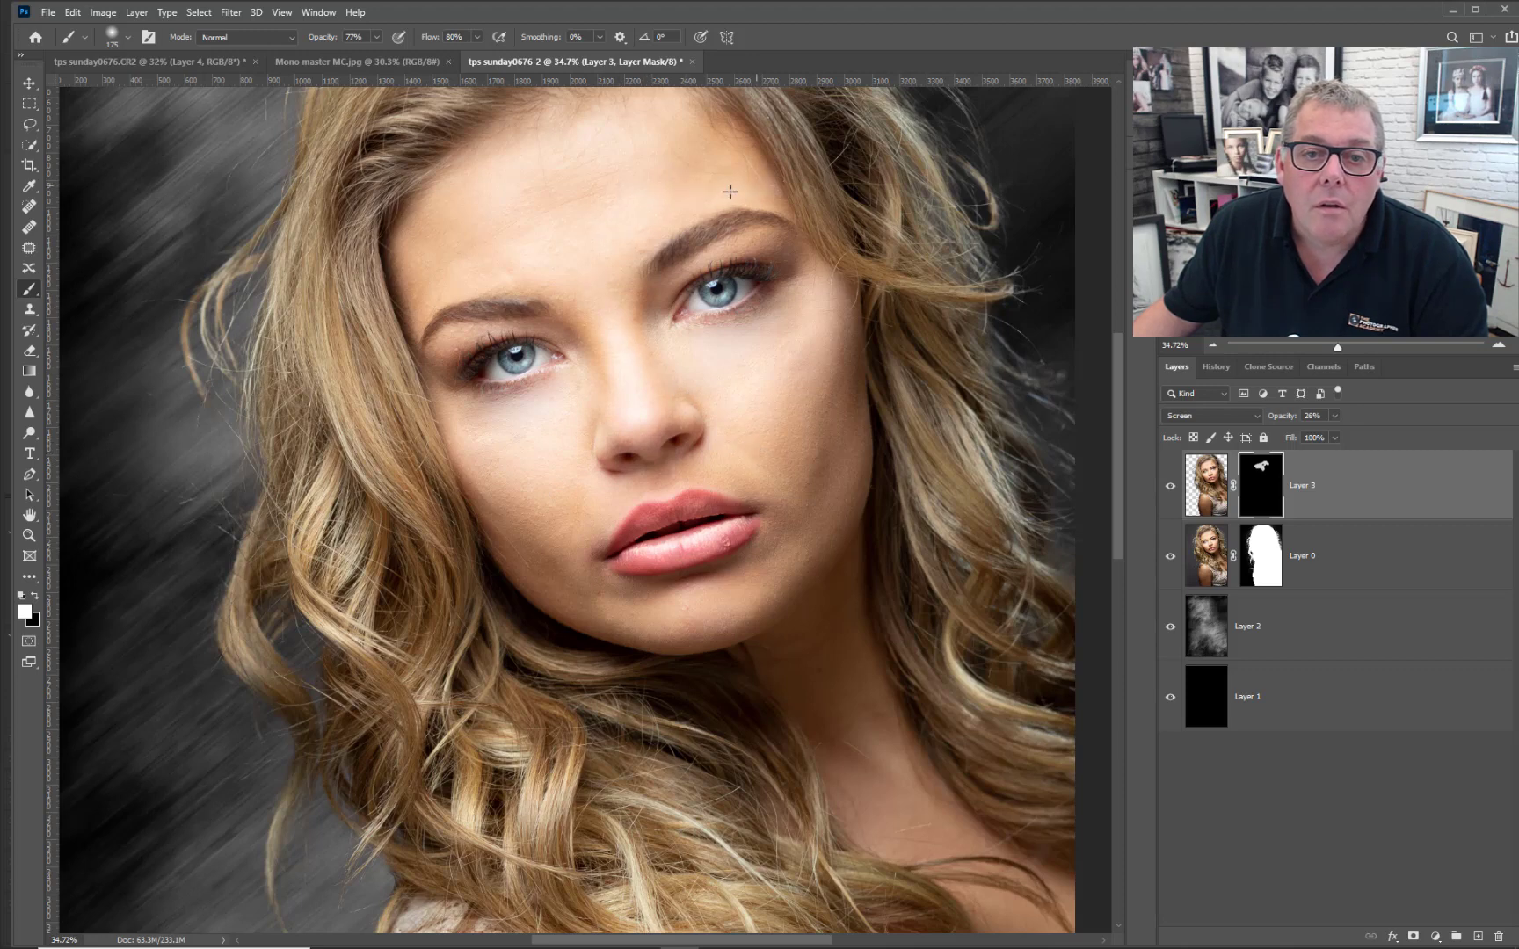
mouse_move(542, 130)
left_mouse_down()
mouse_move(418, 243)
mouse_move(746, 427)
left_mouse_up()
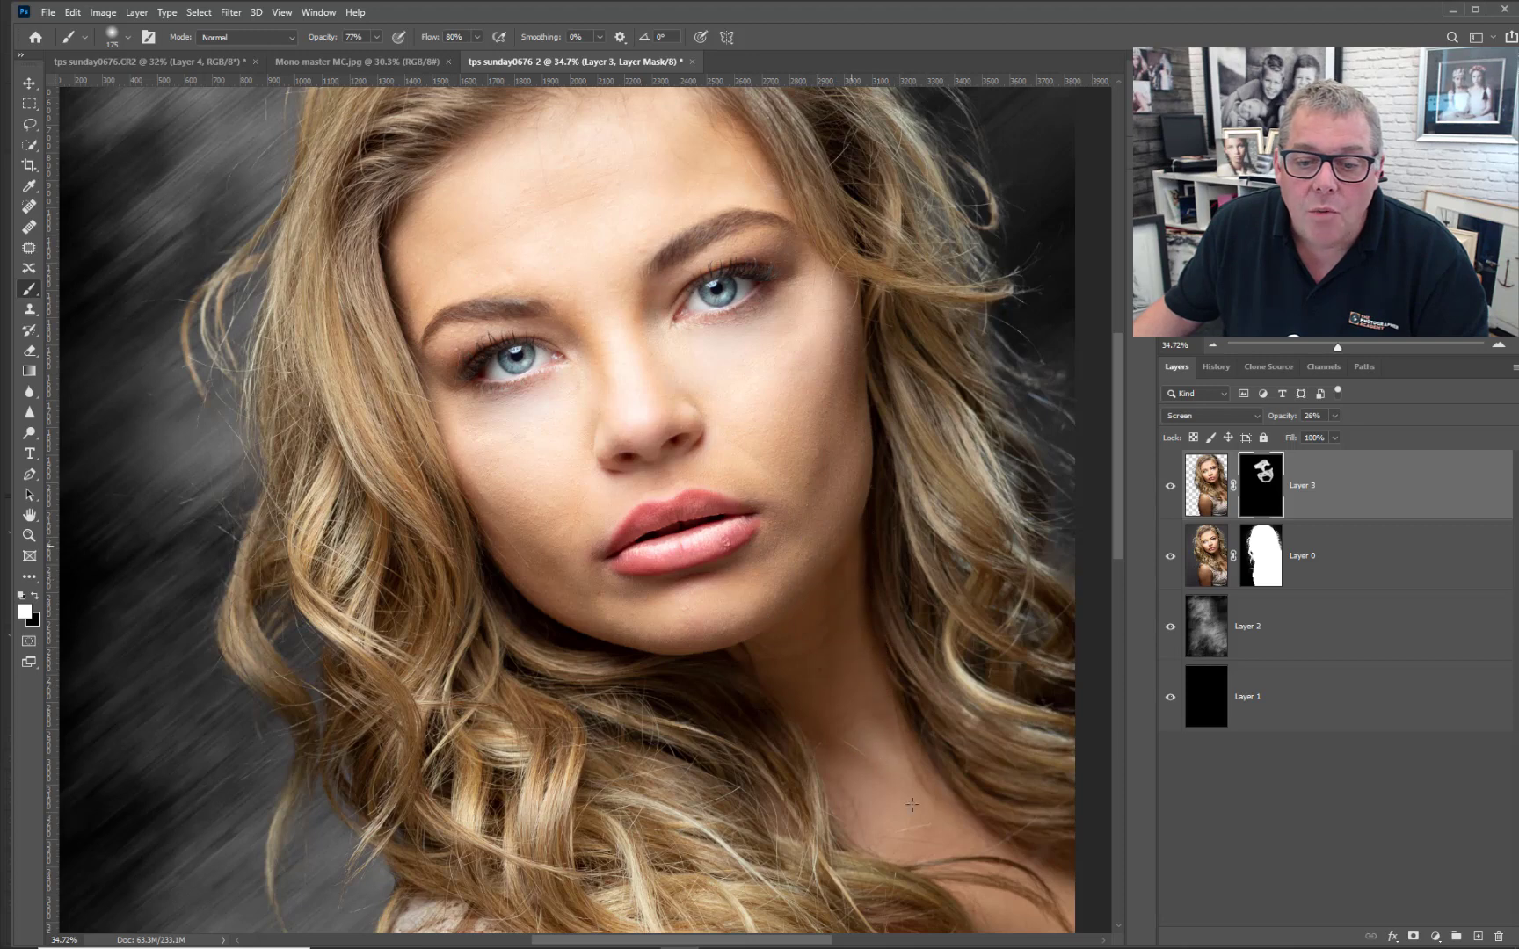
mouse_move(841, 727)
left_mouse_down()
mouse_move(712, 628)
mouse_move(837, 471)
mouse_move(759, 583)
left_mouse_up()
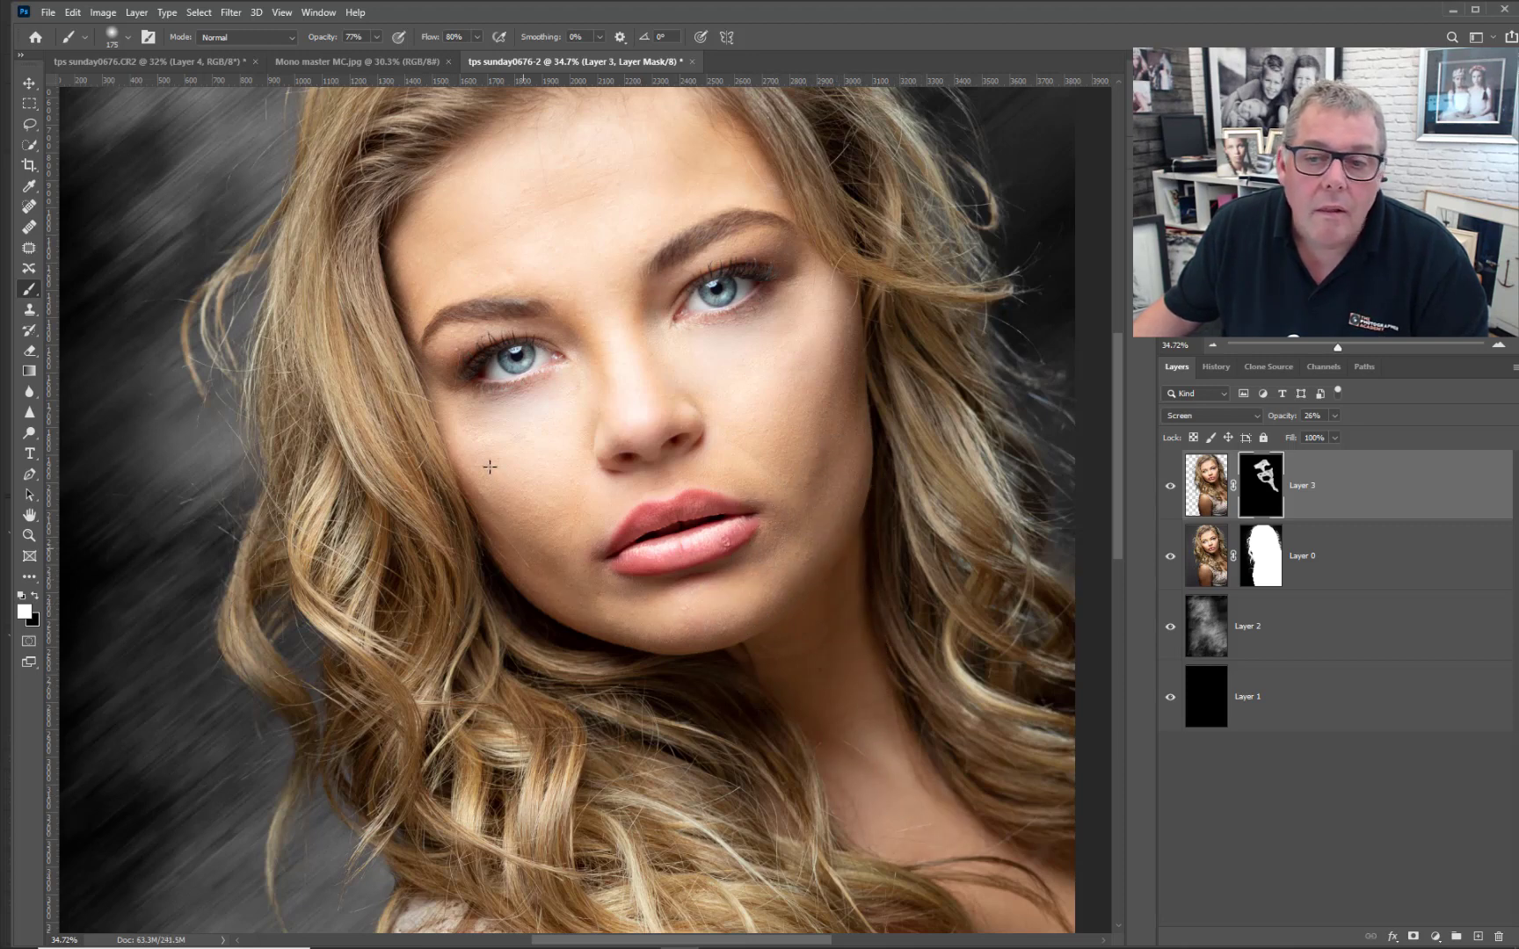
Target the glow layer's image instead of its mask and set the layer's opacity to 36%.
key("ctrl+0")
left_click(1206, 485)
left_click_drag(1273, 417, 1289, 419)
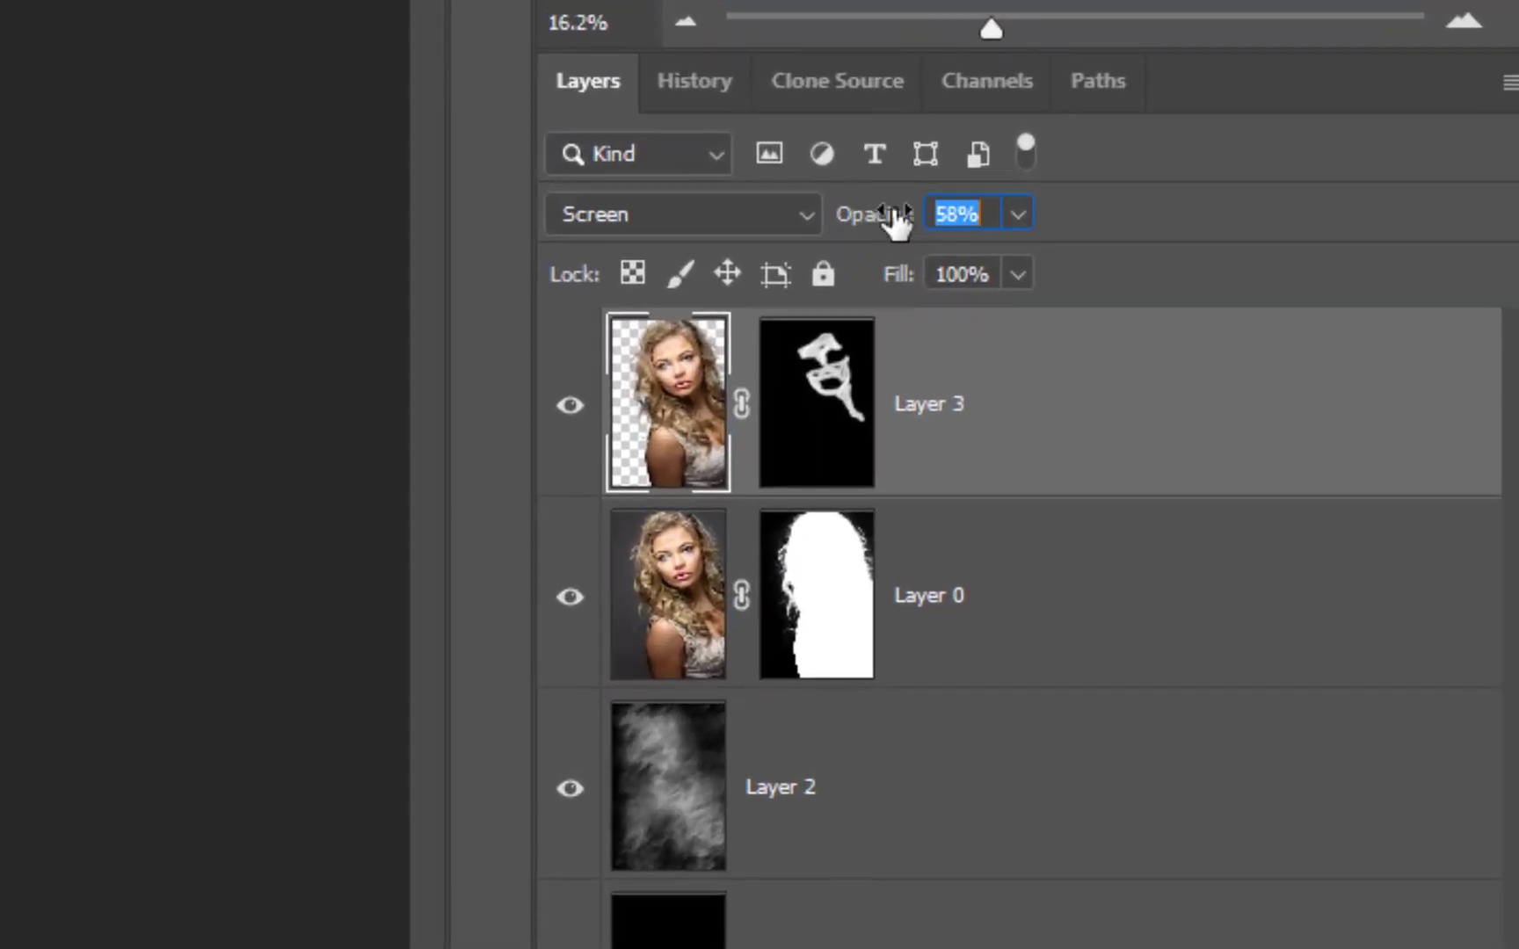
left_click_drag(896, 221, 848, 221)
key("Return")
scroll(205, 474, "up", 3)
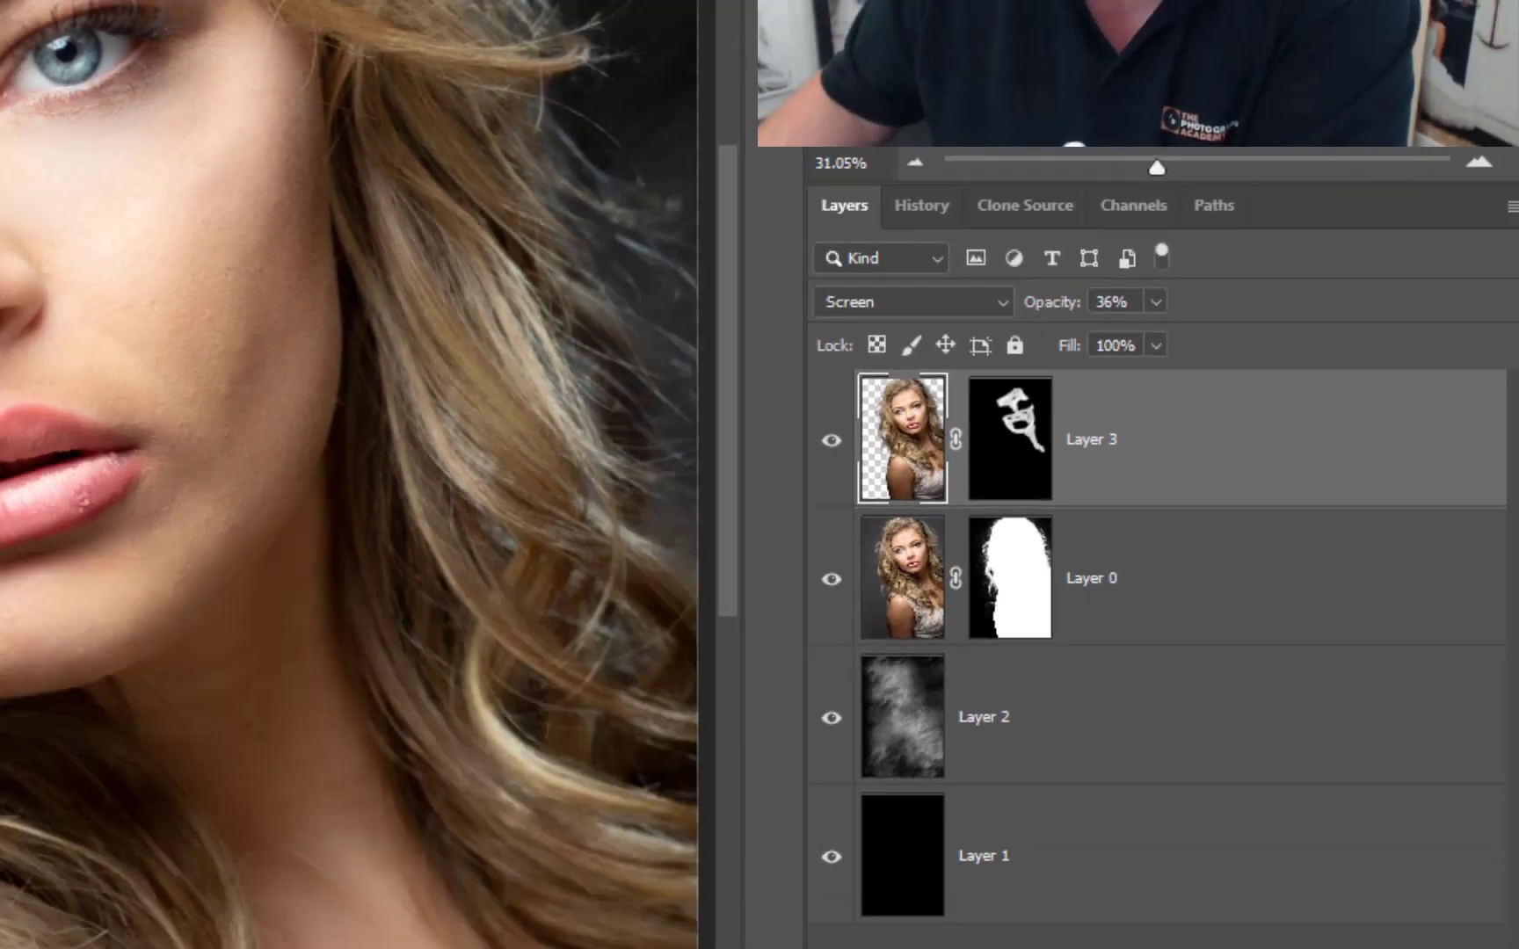
scroll(205, 475, "down", 2)
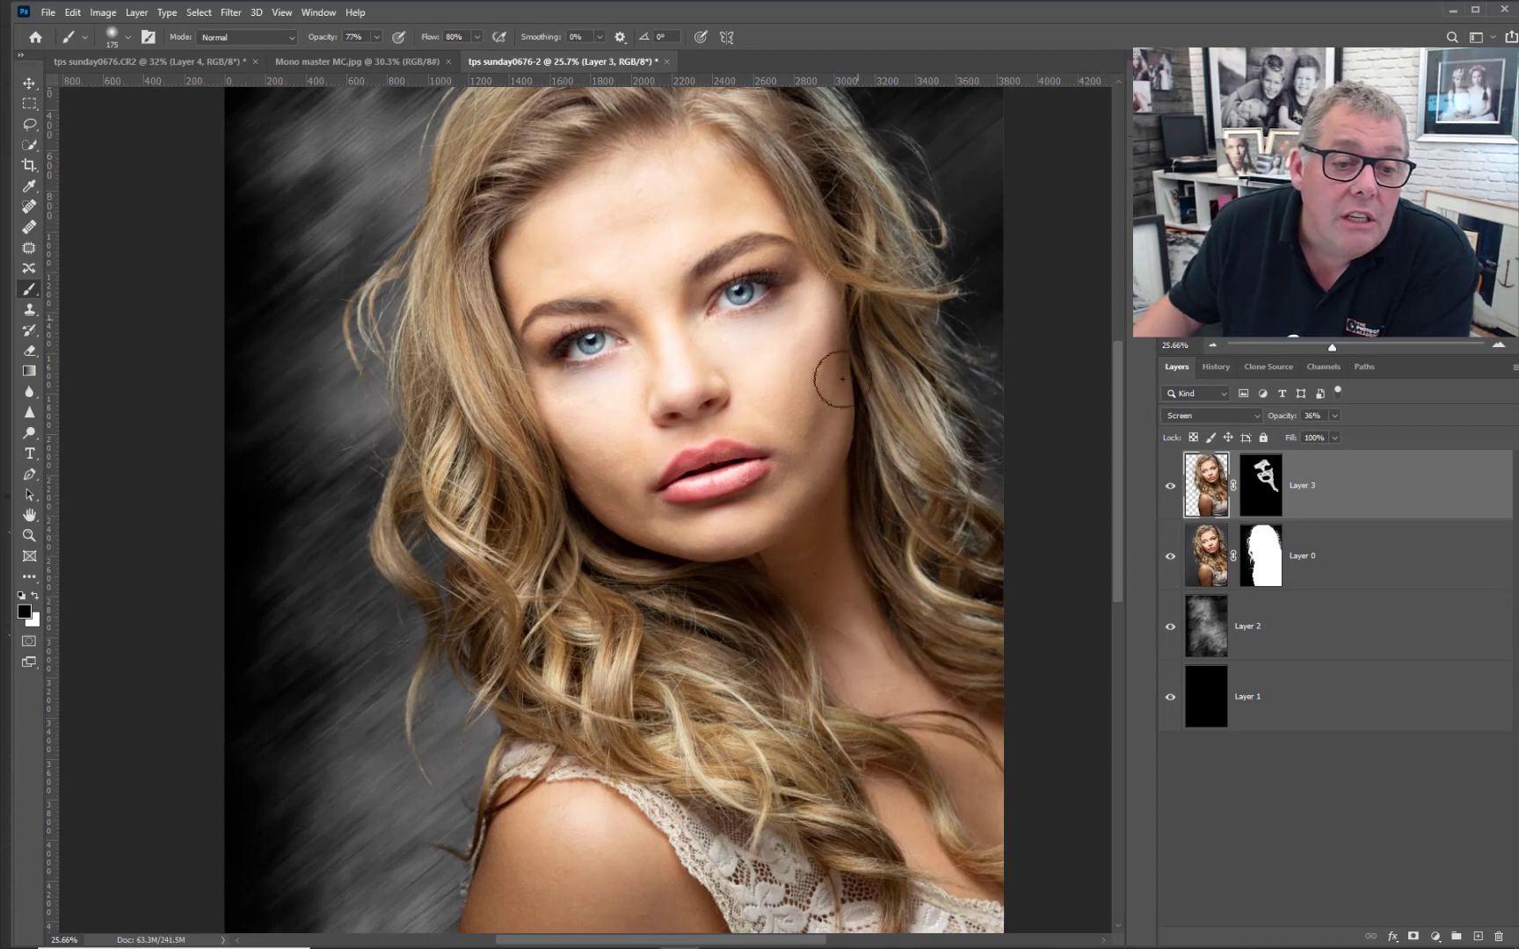
scroll(486, 645, "up", 3)
scroll(486, 646, "up", 2)
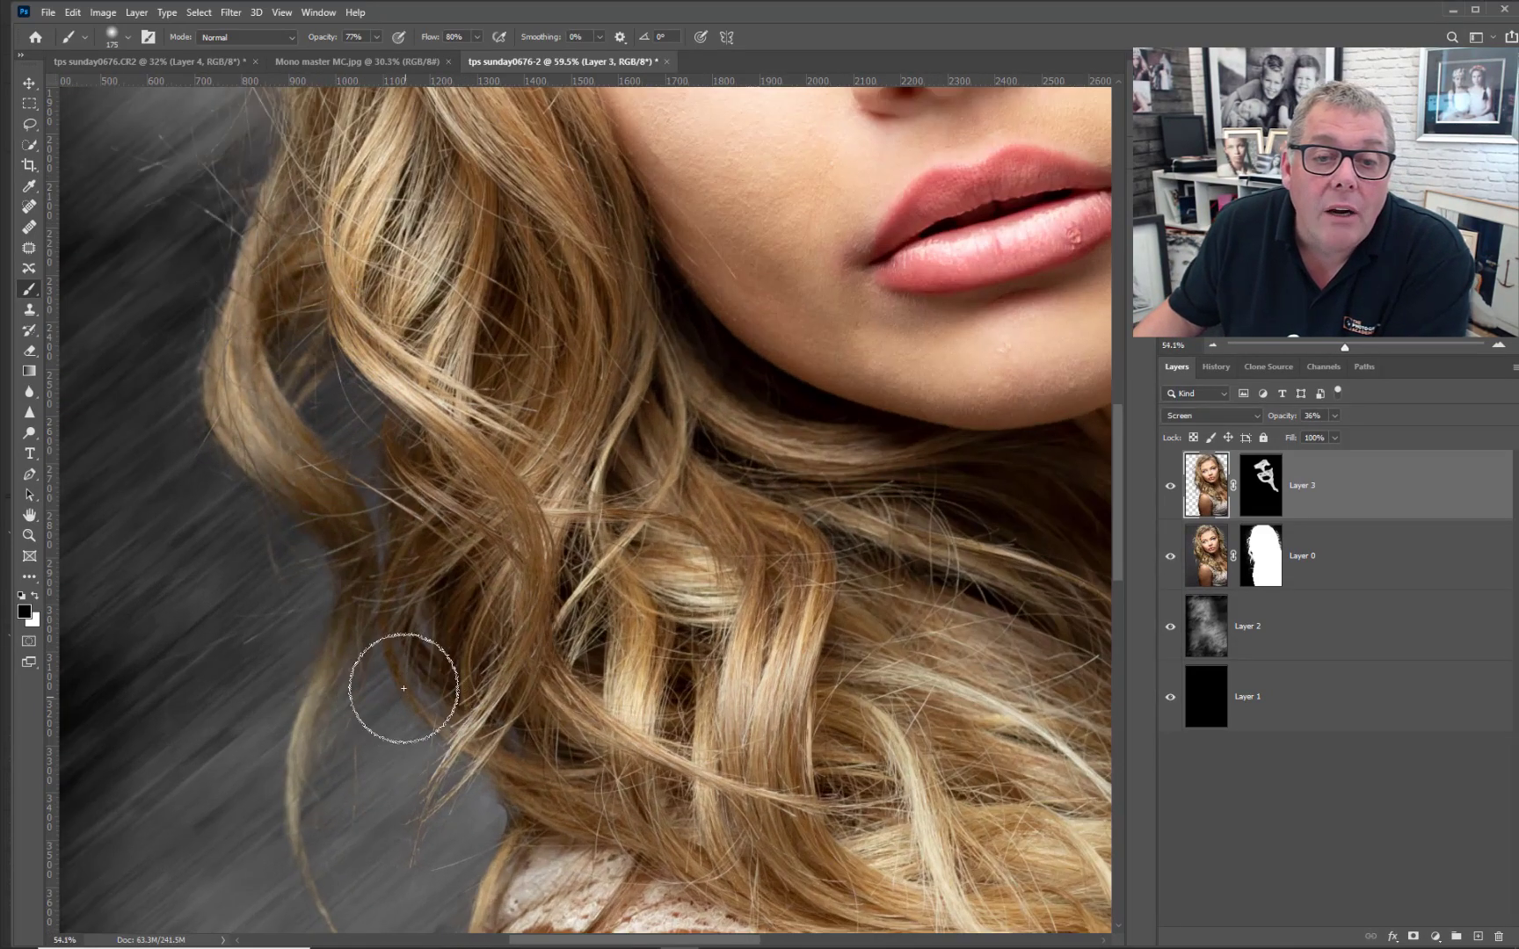
scroll(399, 687, "down", 4)
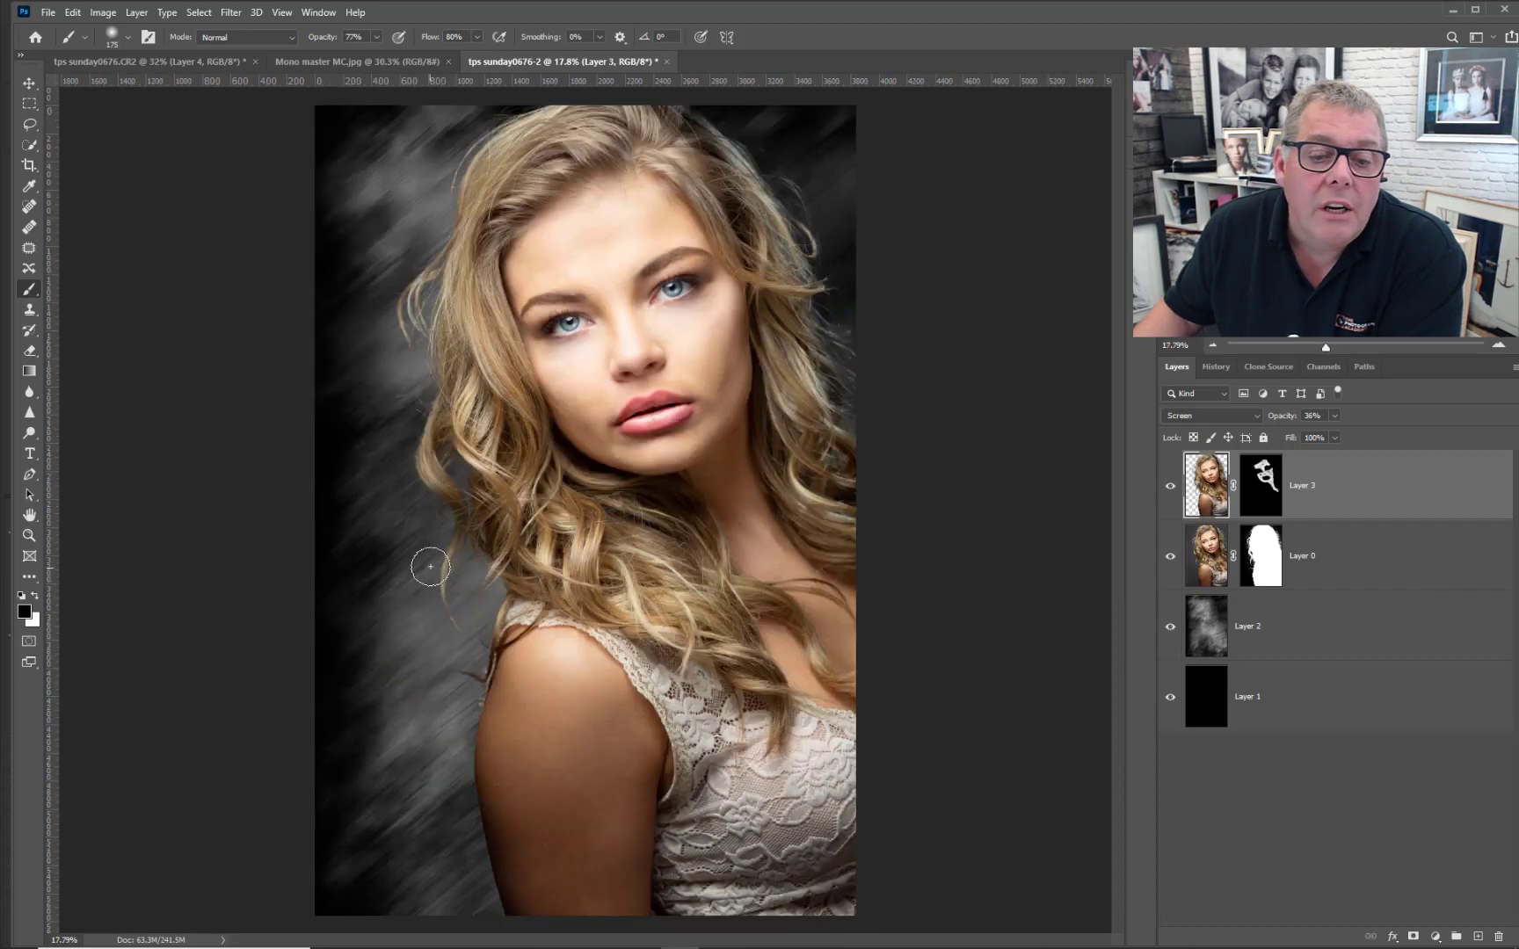